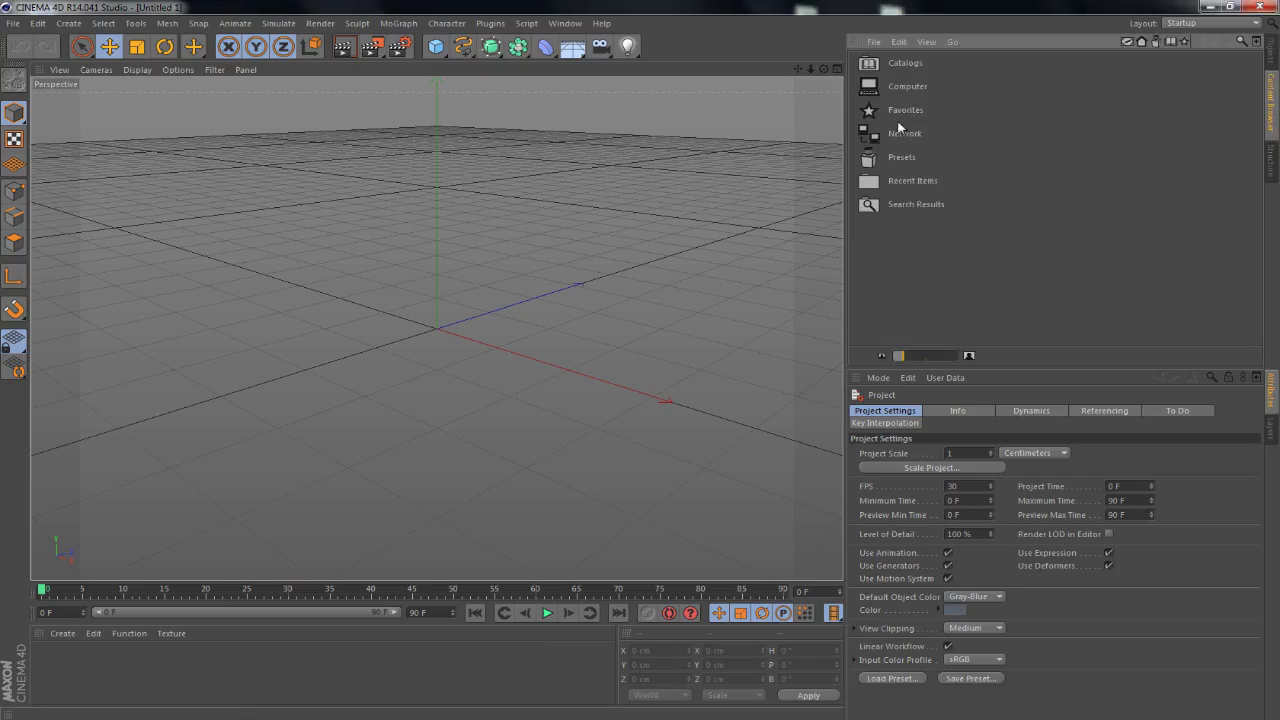
Load the Steve rig with the Tyounr.png camo skin and uncheck Eyebrows under 3.0 Toggles
{"action": "double_click", "coordinate": [902, 133]}
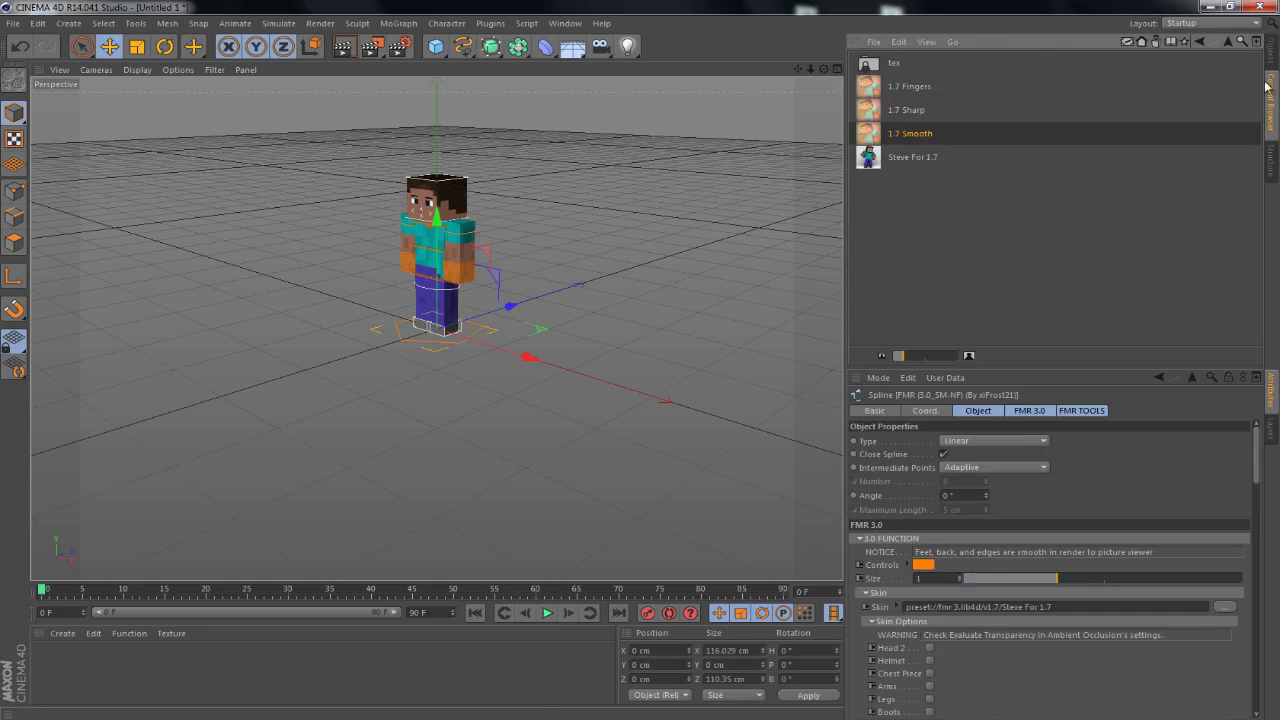
{"action": "key", "text": "Return"}
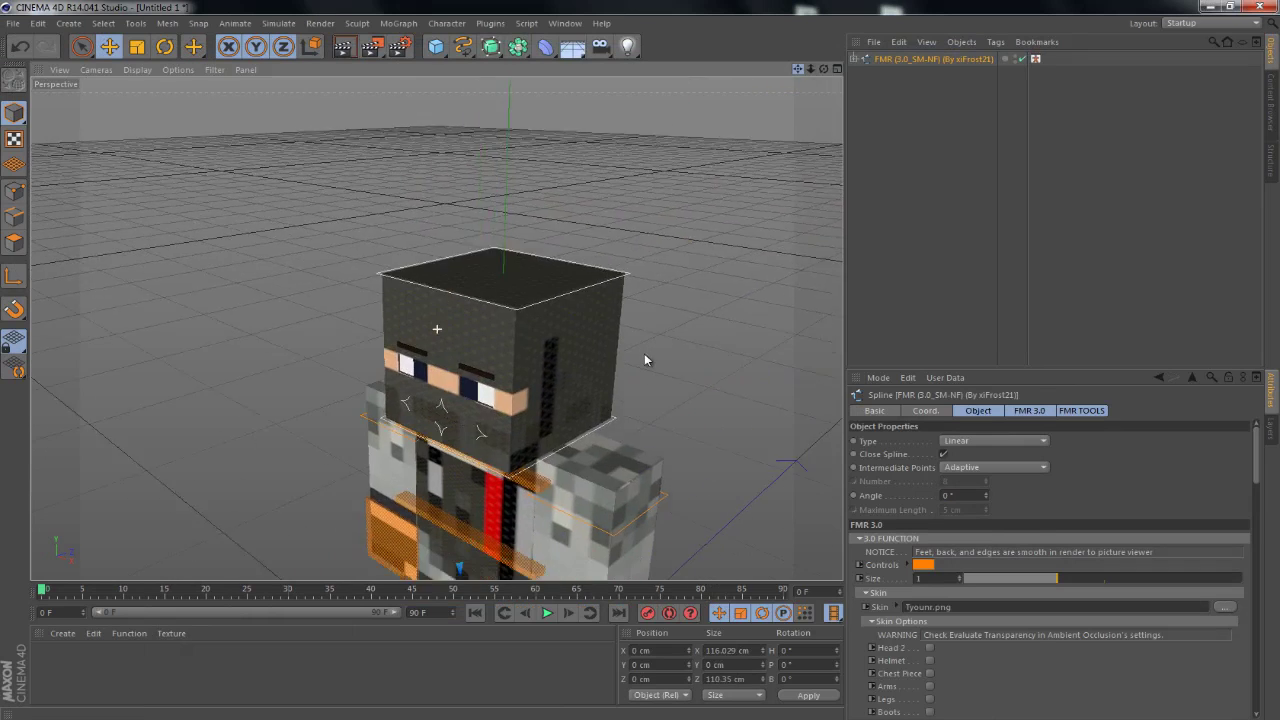
{"action": "scroll", "coordinate": [903, 677], "scroll_direction": "down", "scroll_amount": 10}
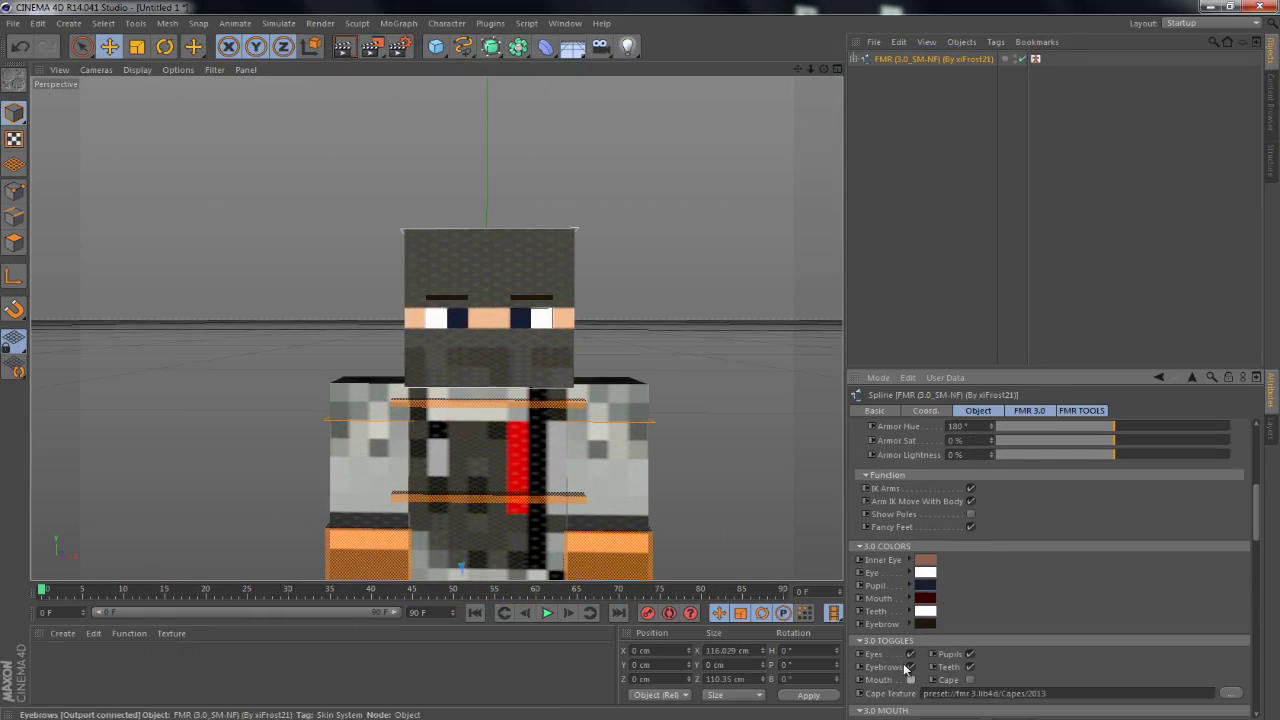
{"action": "left_click", "coordinate": [910, 667]}
{"action": "scroll", "coordinate": [930, 560], "scroll_direction": "down", "scroll_amount": 10}
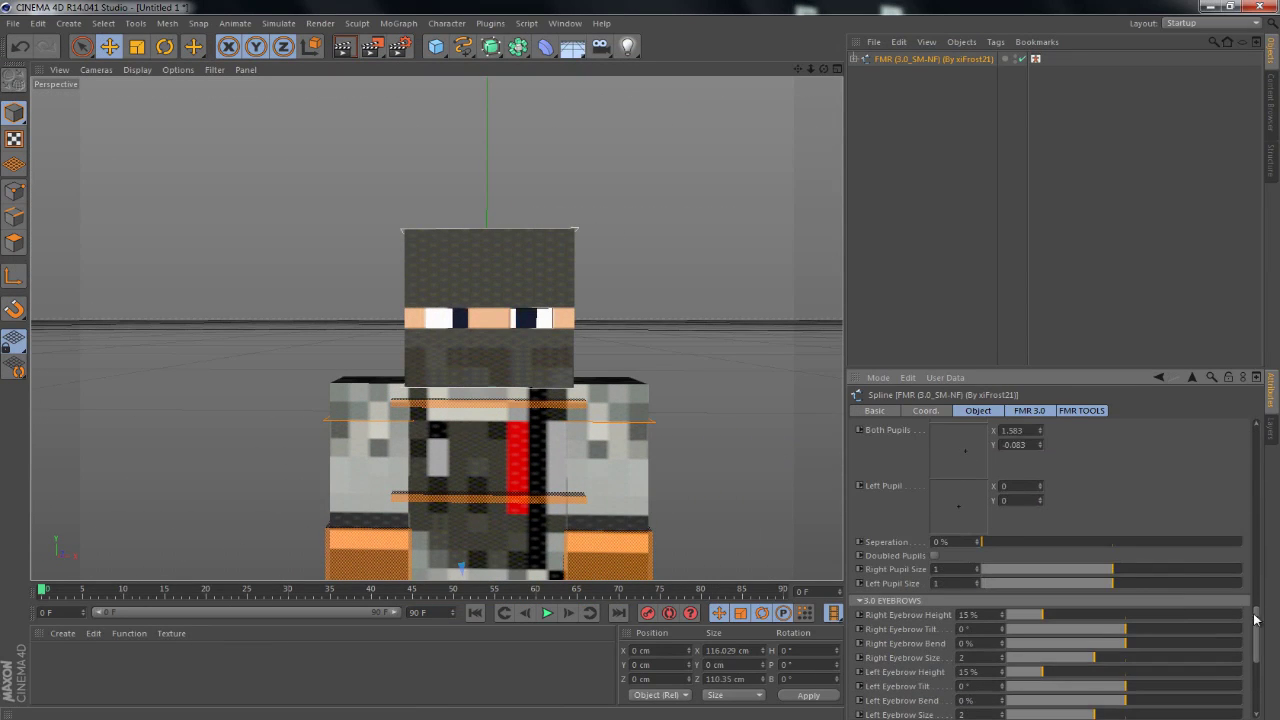
{"action": "scroll", "coordinate": [1256, 620], "scroll_direction": "up", "scroll_amount": 5}
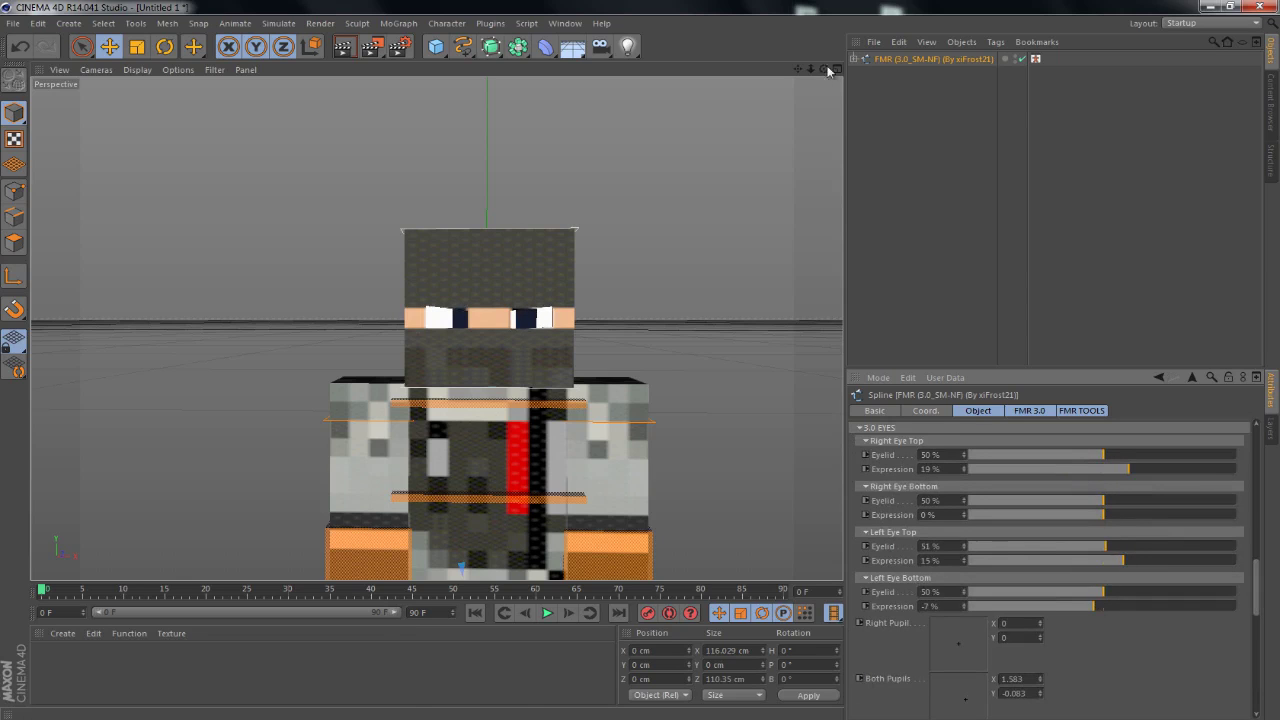
{"action": "left_click_drag", "start_coordinate": [828, 70], "coordinate": [828, 120]}
Move and rotate the foot and hand goals to pose the character's arms and legs
{"action": "left_click", "coordinate": [493, 467]}
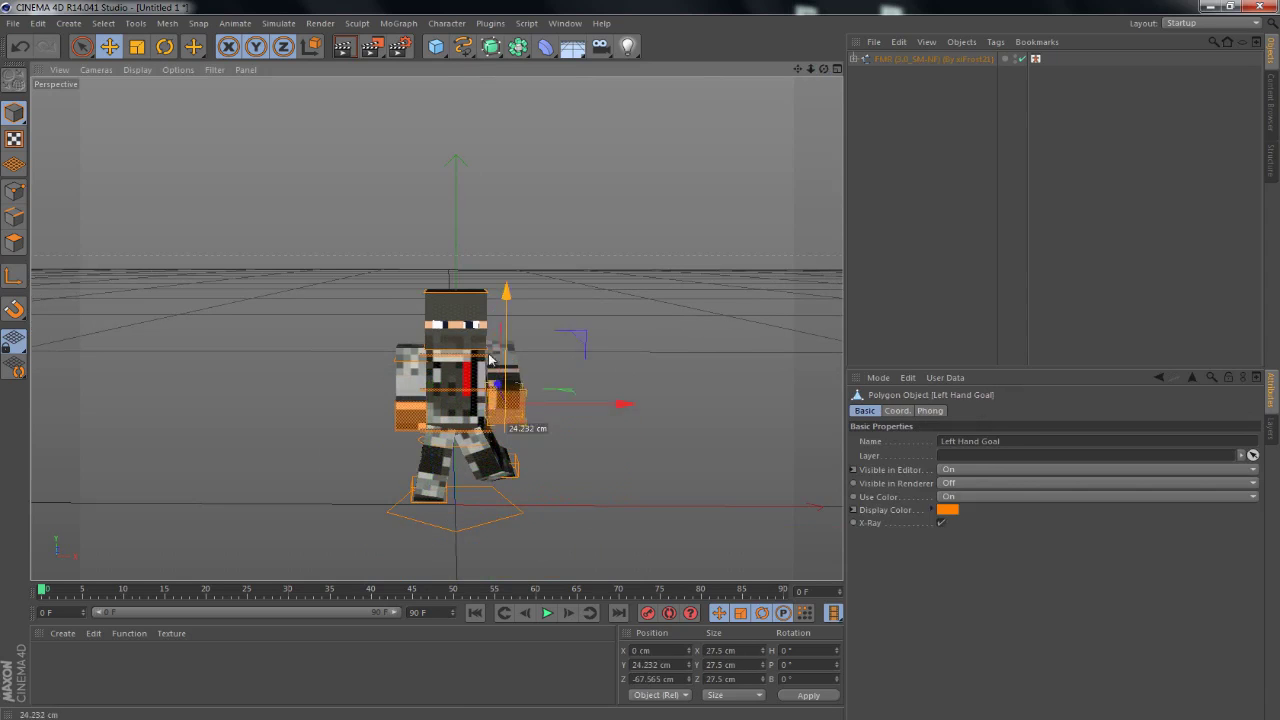
{"action": "left_click_drag", "start_coordinate": [490, 360], "coordinate": [500, 340]}
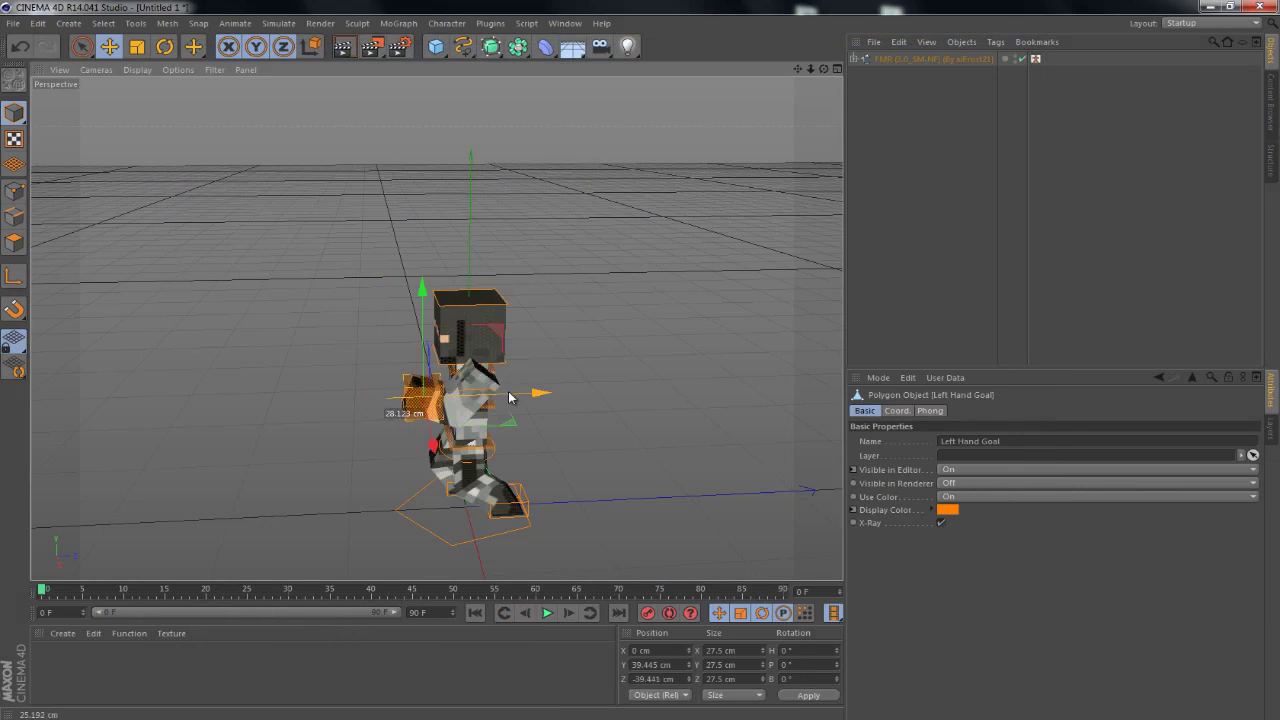
{"action": "mouse_move", "coordinate": [574, 277]}
{"action": "left_mouse_down", "text": "alt"}
{"action": "mouse_move", "coordinate": [643, 368]}
{"action": "mouse_move", "coordinate": [450, 420]}
{"action": "left_mouse_up", "text": "alt"}
{"action": "left_click", "coordinate": [400, 442]}
{"action": "left_click_drag", "start_coordinate": [649, 366], "coordinate": [260, 360], "text": "alt"}
{"action": "left_click_drag", "start_coordinate": [215, 365], "coordinate": [238, 379]}
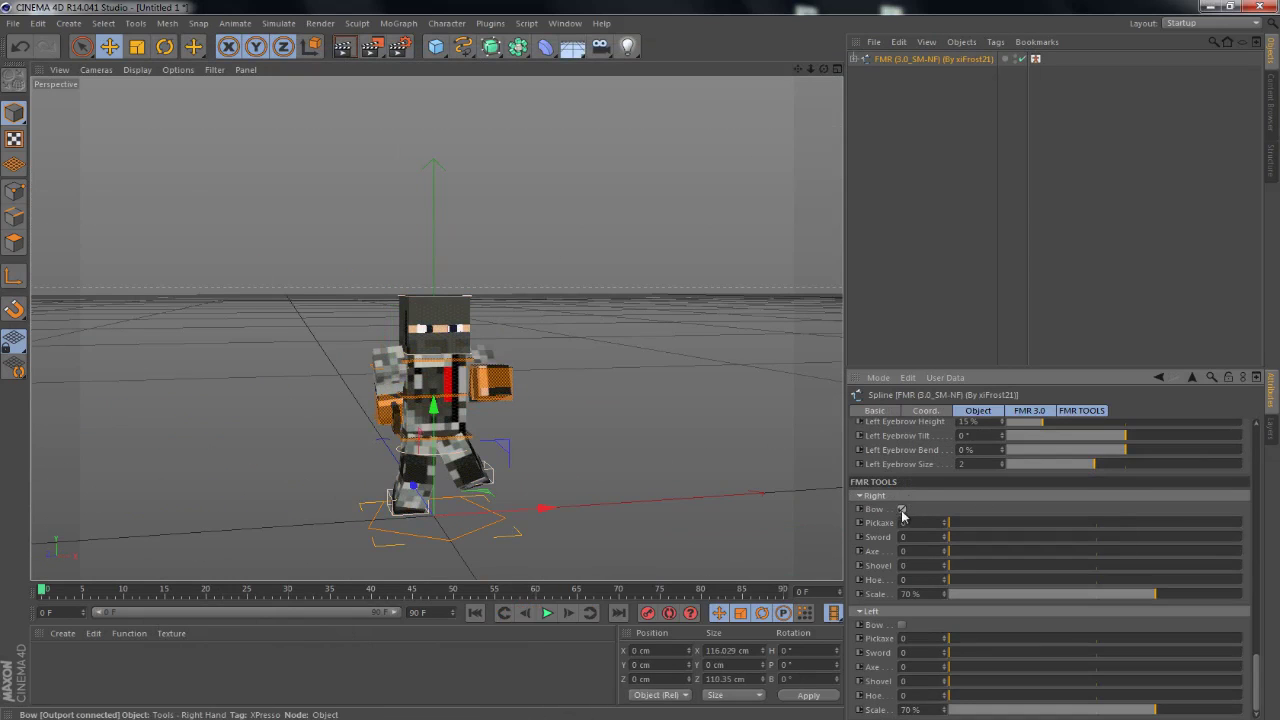
{"action": "left_click_drag", "start_coordinate": [488, 413], "coordinate": [498, 390]}
{"action": "key", "text": "r"}
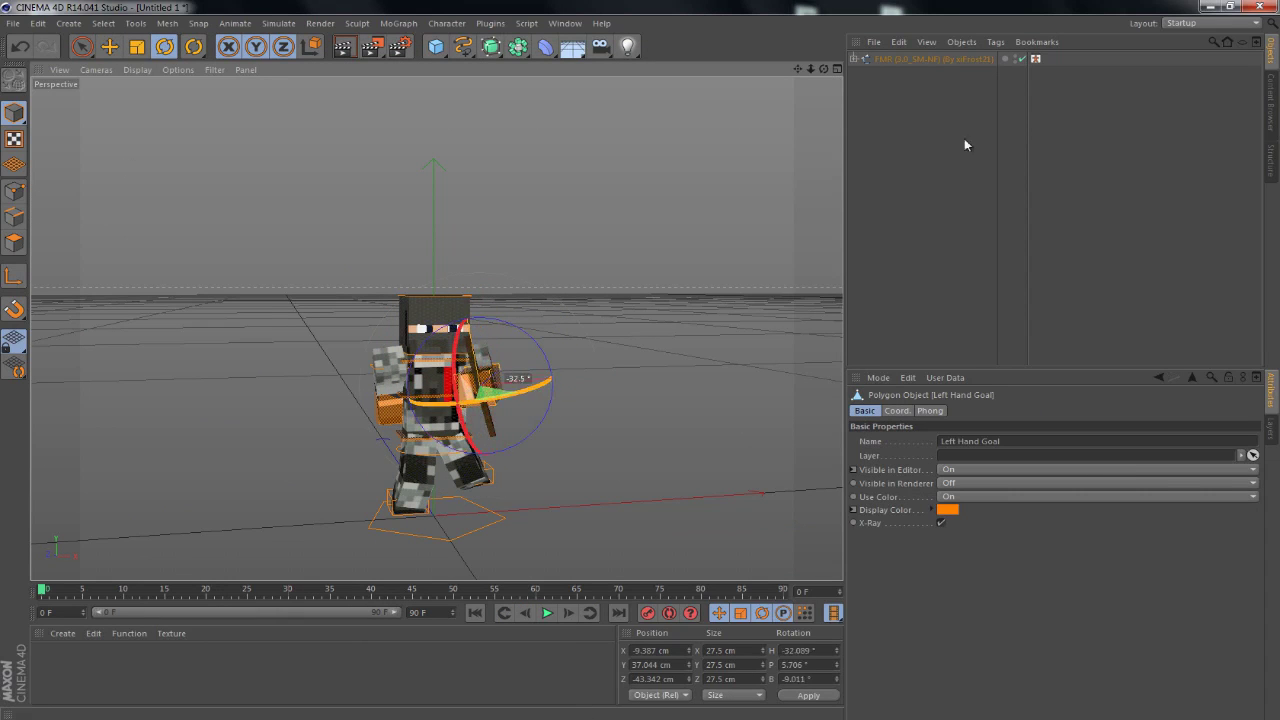
{"action": "left_click", "coordinate": [940, 64]}
{"action": "left_click_drag", "start_coordinate": [823, 68], "coordinate": [695, 163]}
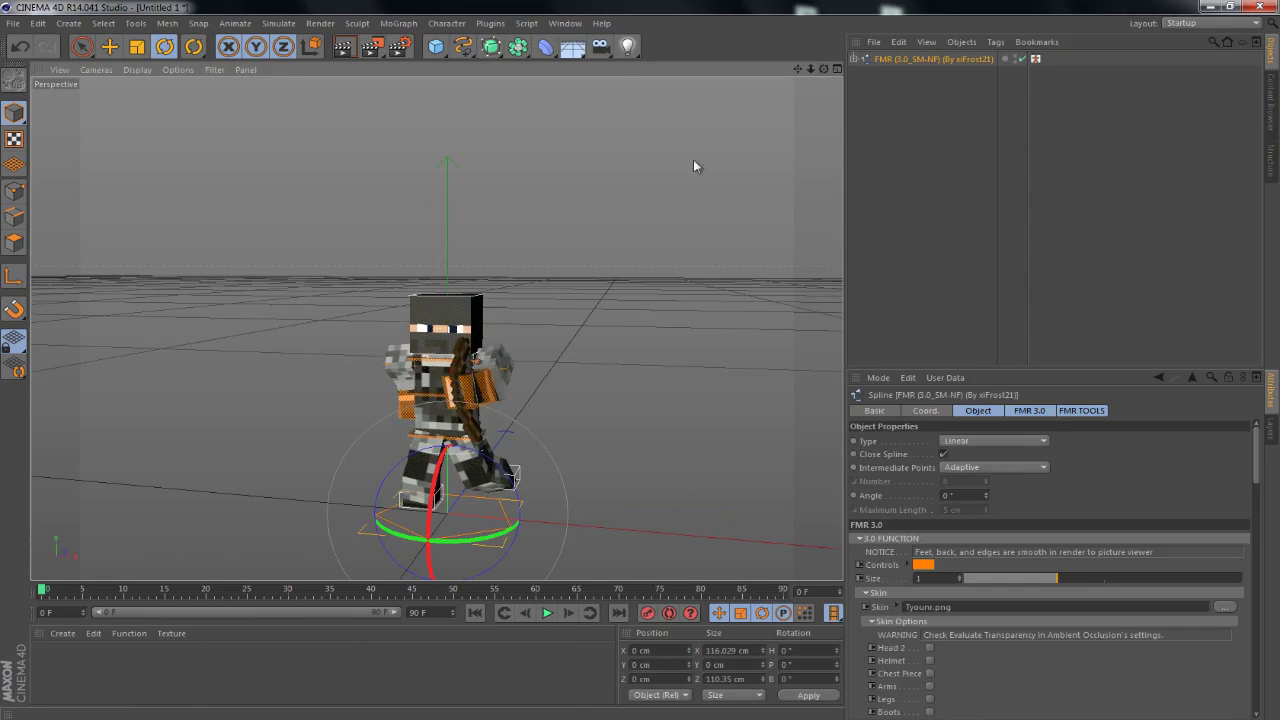
{"action": "left_click", "coordinate": [458, 395]}
{"action": "key", "text": "e"}
Enable the left-hand bow under FMR TOOLS and set Left Scale to 76%
{"action": "left_click", "coordinate": [935, 59]}
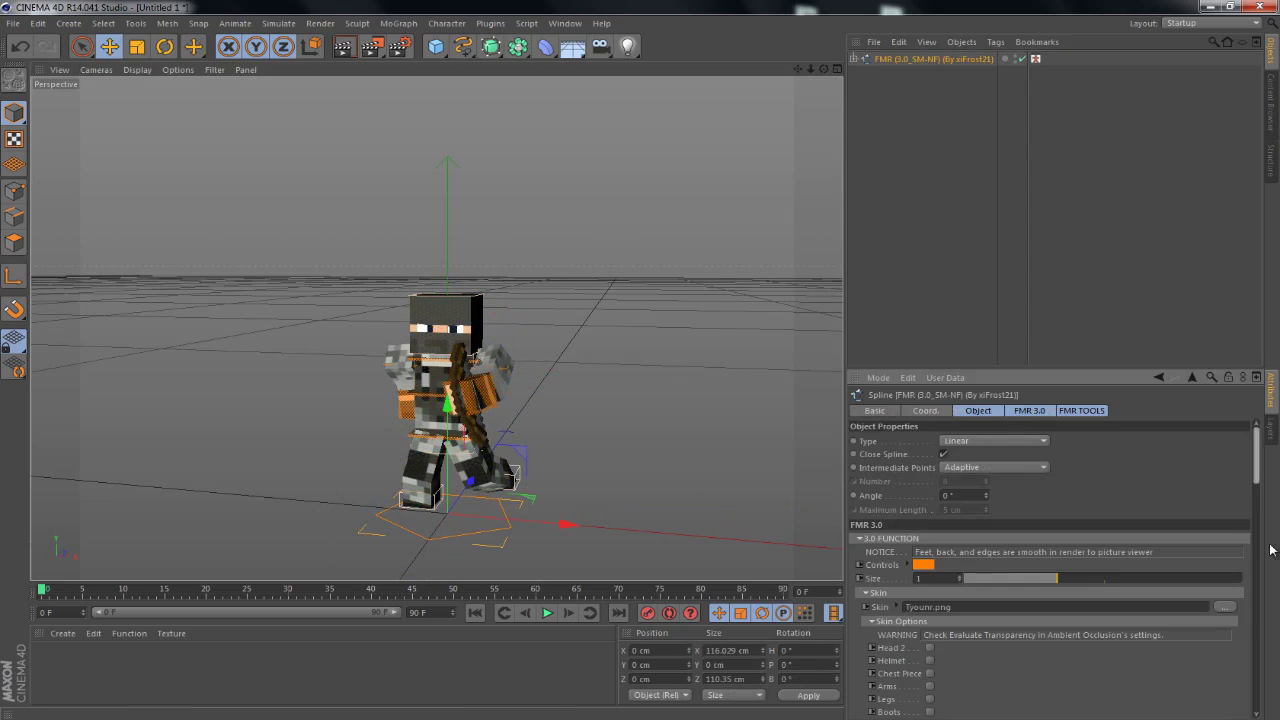
{"action": "left_click_drag", "start_coordinate": [1175, 715], "coordinate": [1172, 712]}
{"action": "scroll", "coordinate": [640, 356], "scroll_direction": "up", "scroll_amount": 3}
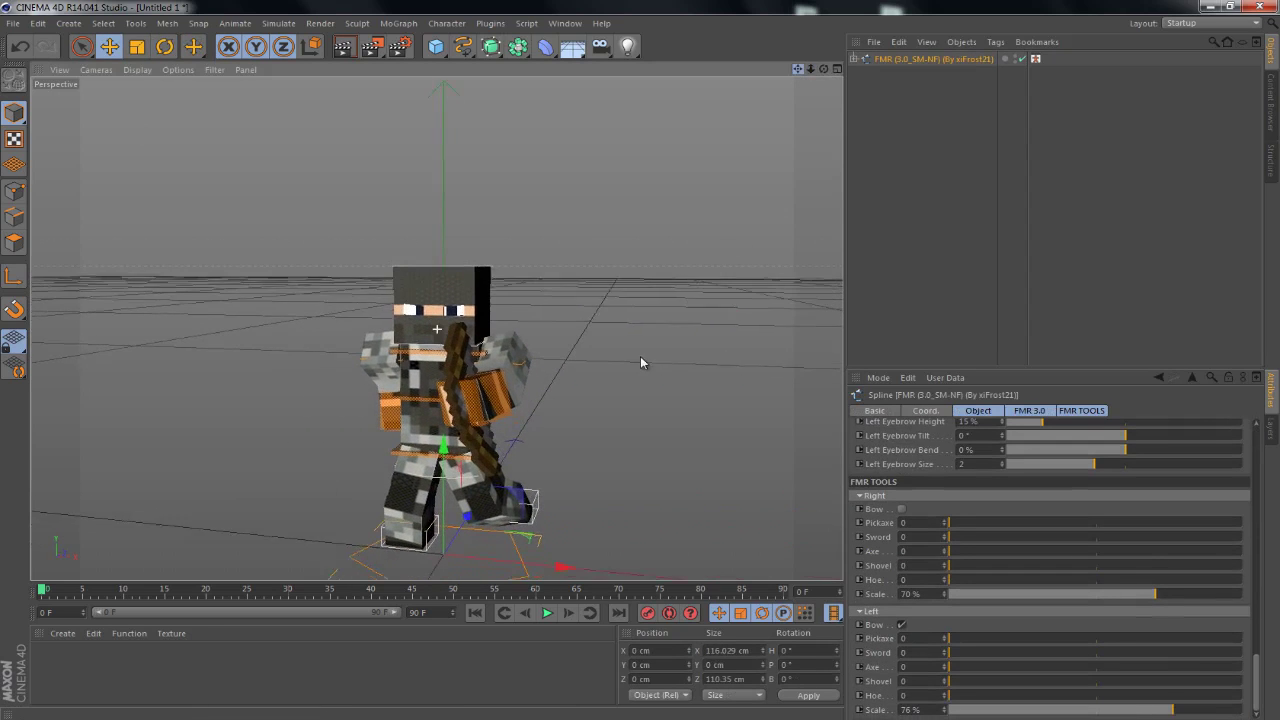
{"action": "key", "text": "shift+F8"}
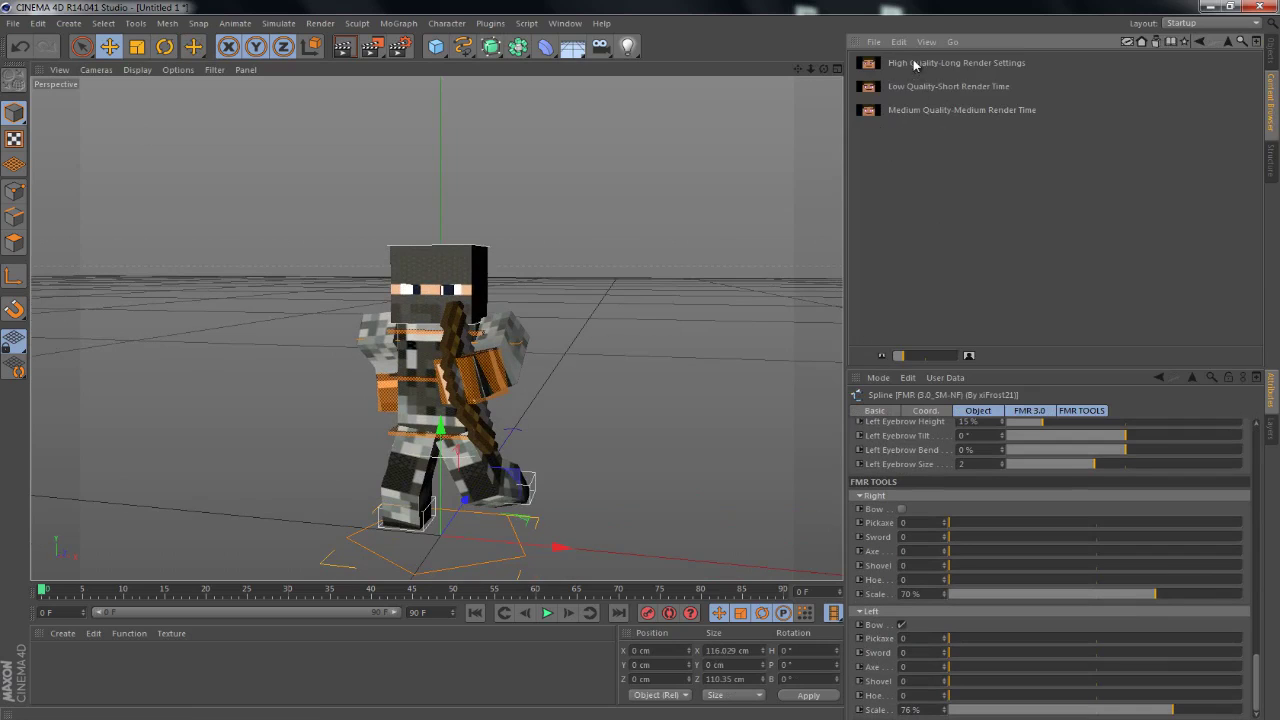
Add the high-quality lighting preset, move its light aside, and choose the render image format
{"action": "double_click", "coordinate": [914, 65]}
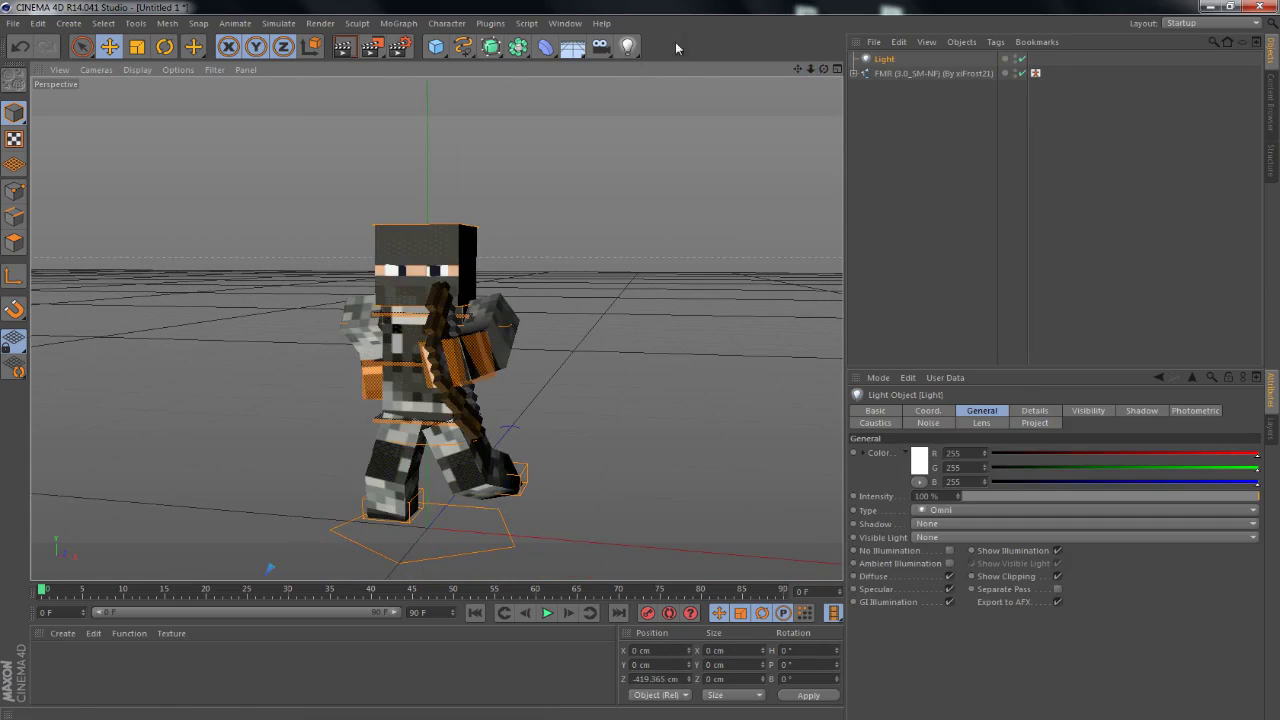
{"action": "left_click_drag", "start_coordinate": [1113, 487], "coordinate": [280, 118]}
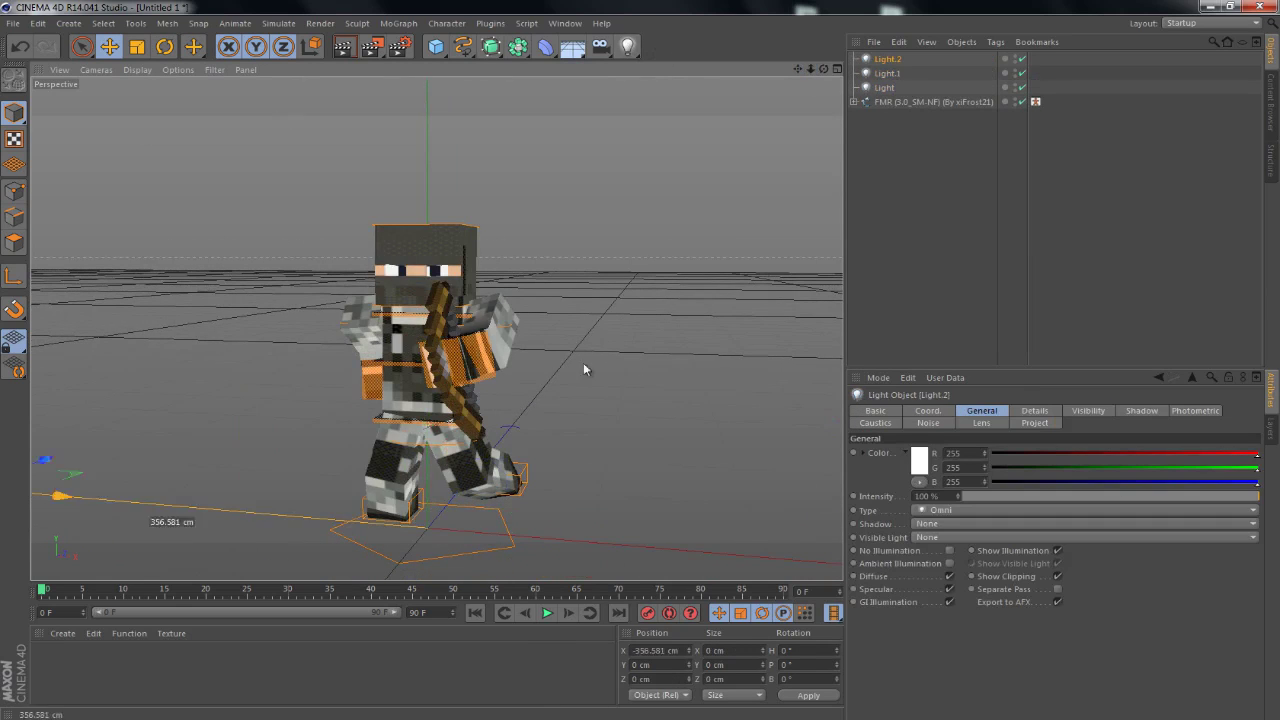
{"action": "left_click", "coordinate": [388, 44]}
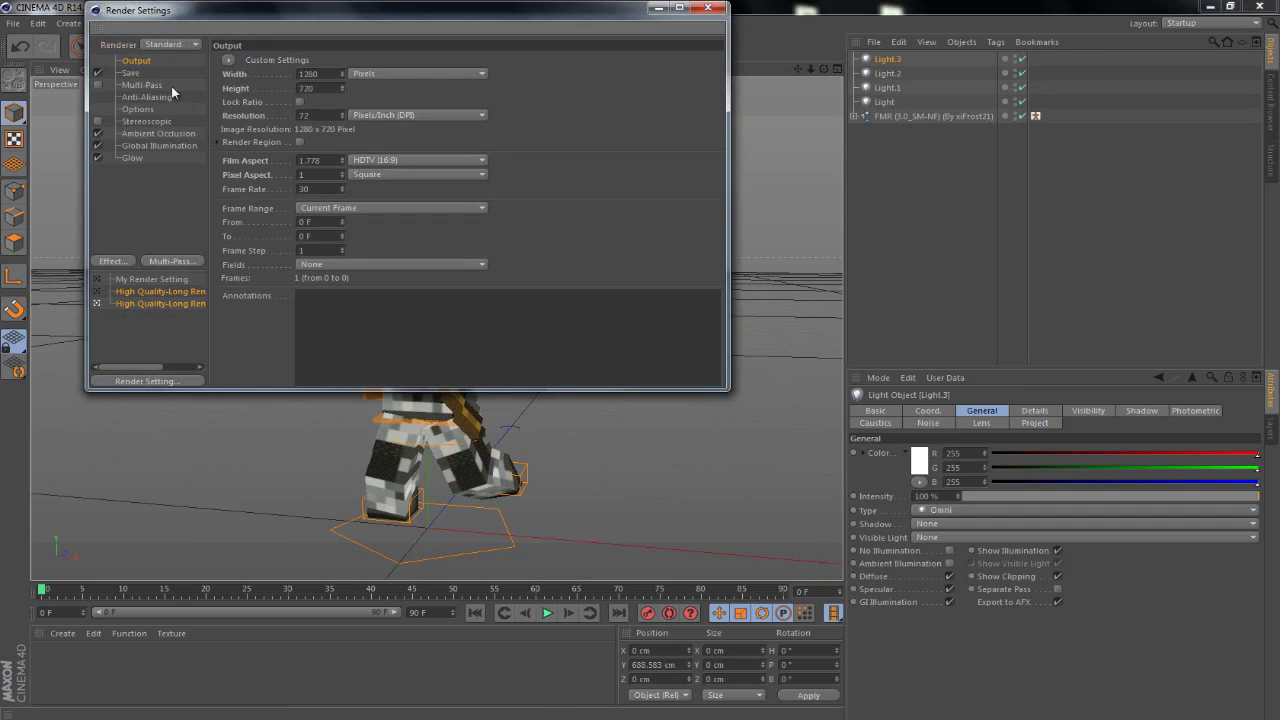
{"action": "left_click", "coordinate": [131, 73]}
{"action": "left_click", "coordinate": [390, 95]}
{"action": "left_click", "coordinate": [390, 269]}
Save the render as 'photo', render to the Picture Viewer, then start a new empty scene
{"action": "left_click", "coordinate": [485, 84]}
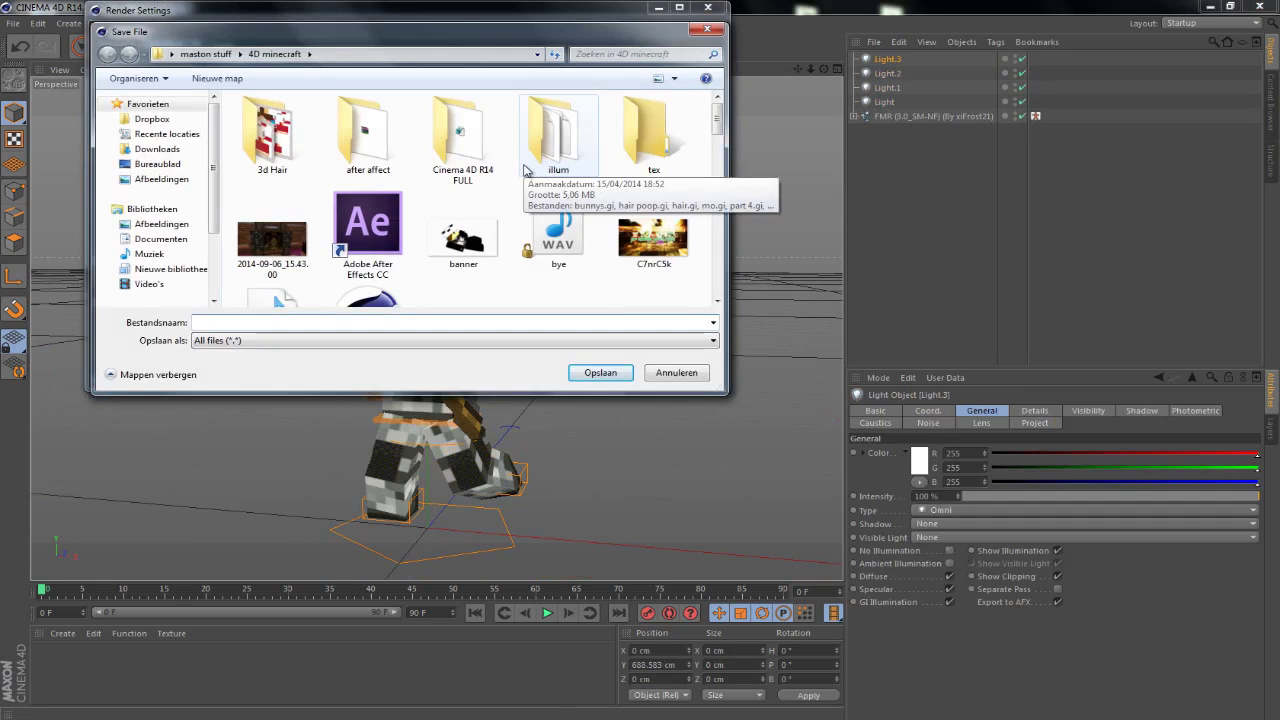
{"action": "type", "text": "photo"}
{"action": "key", "text": "Return"}
{"action": "left_click", "coordinate": [707, 8]}
{"action": "key", "text": "shift+r"}
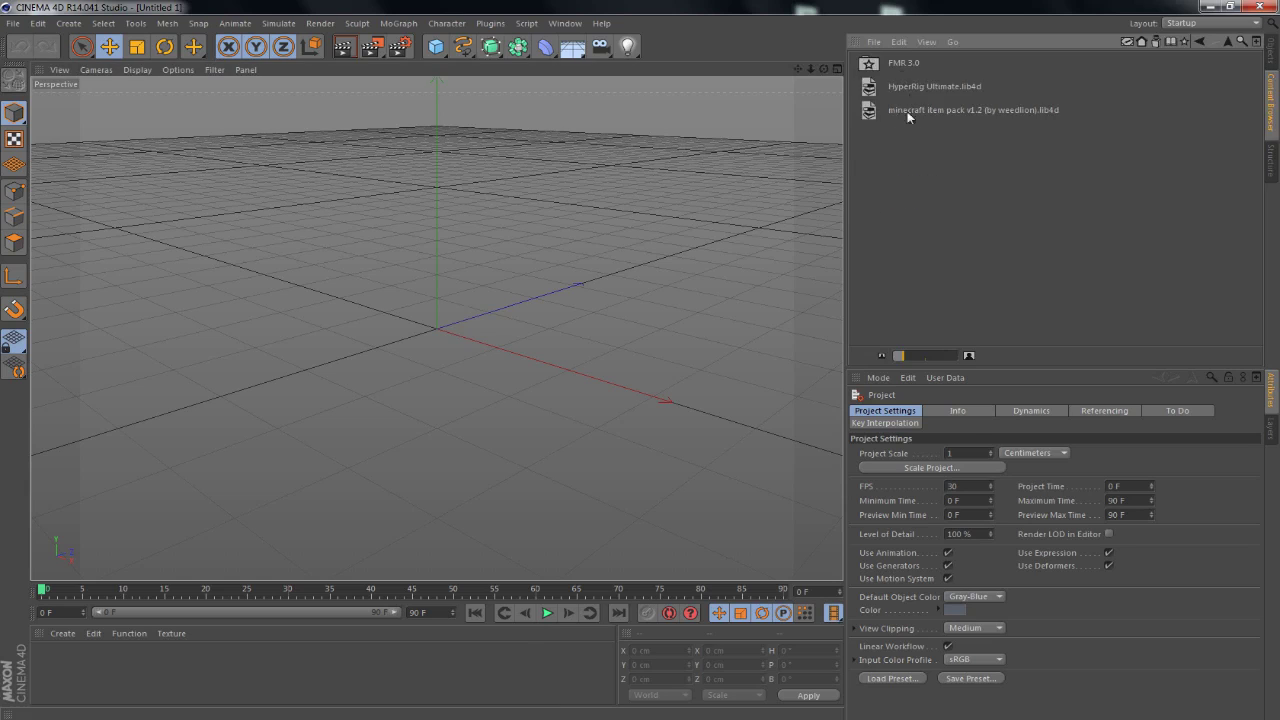
{"action": "double_click", "coordinate": [907, 111]}
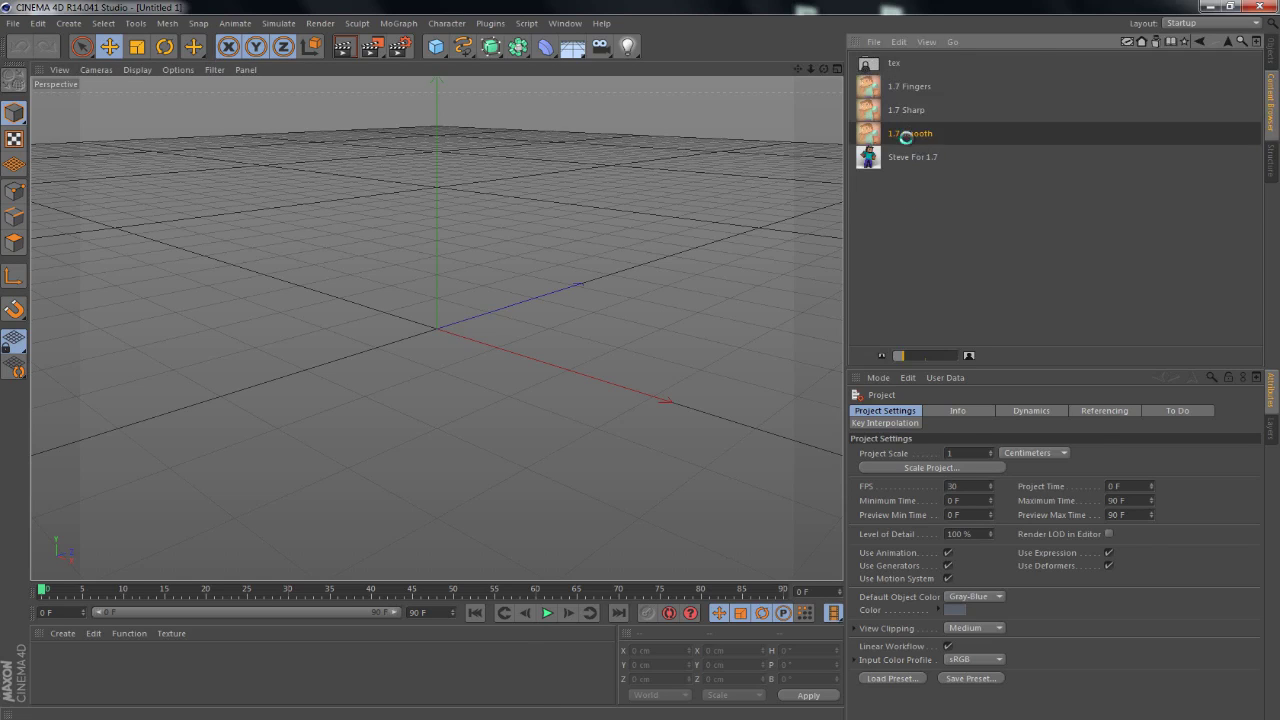
Add the Steve For 1.7 rig and confirm copying the camo skin into the project
{"action": "double_click", "coordinate": [922, 129]}
{"action": "scroll", "coordinate": [419, 138], "scroll_direction": "up", "scroll_amount": 2}
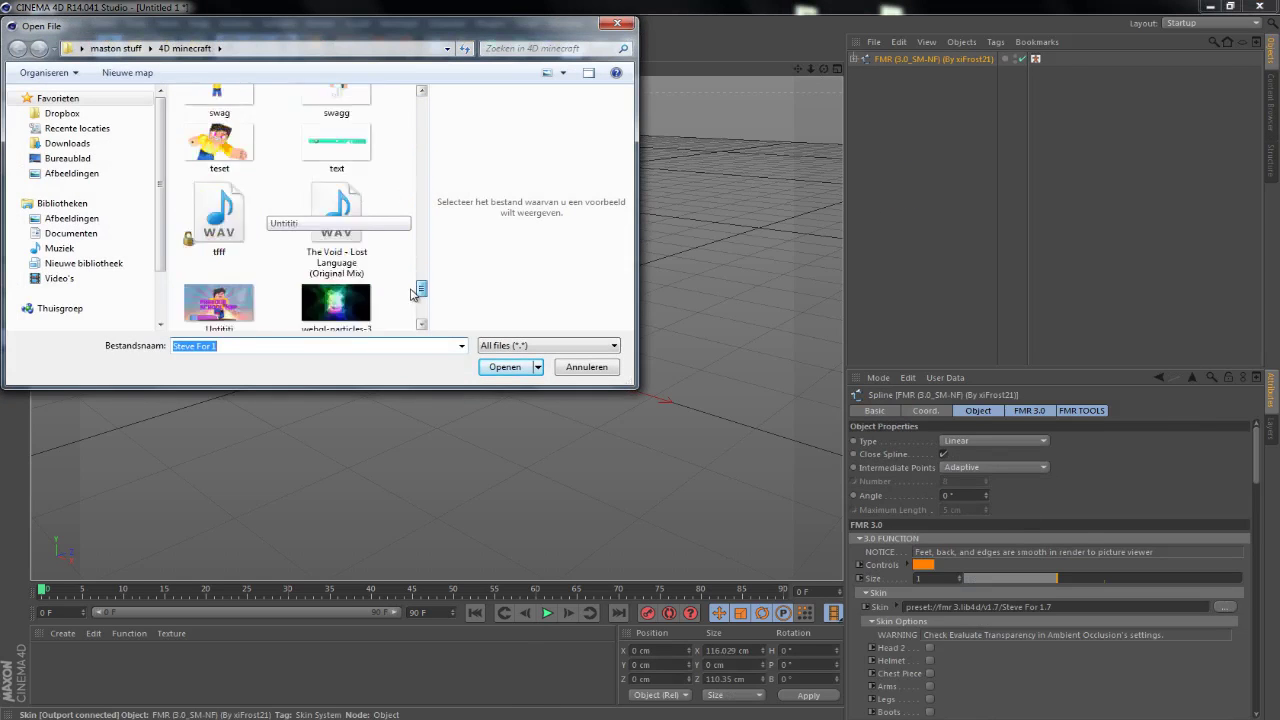
{"action": "key", "text": "Return"}
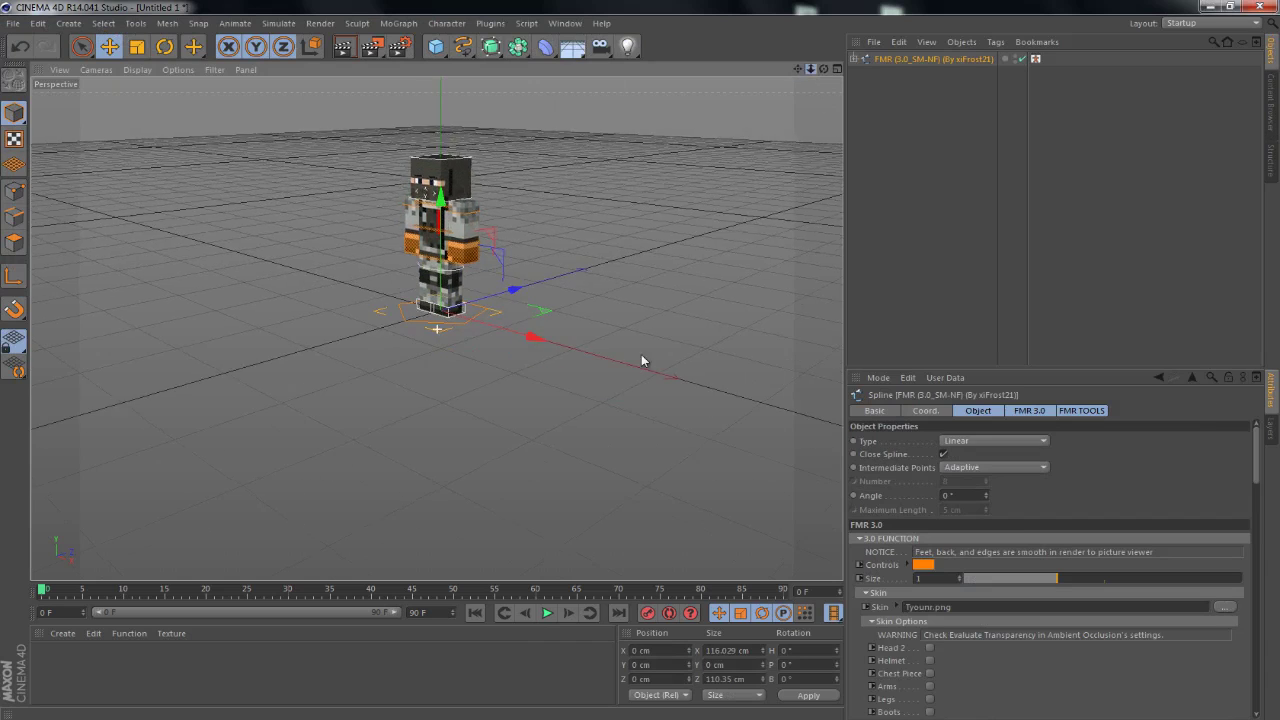
{"action": "scroll", "coordinate": [641, 354], "scroll_direction": "up", "scroll_amount": 5}
Select the left and right foot goals and the left hand goal to bend the legs
{"action": "left_click", "coordinate": [513, 258]}
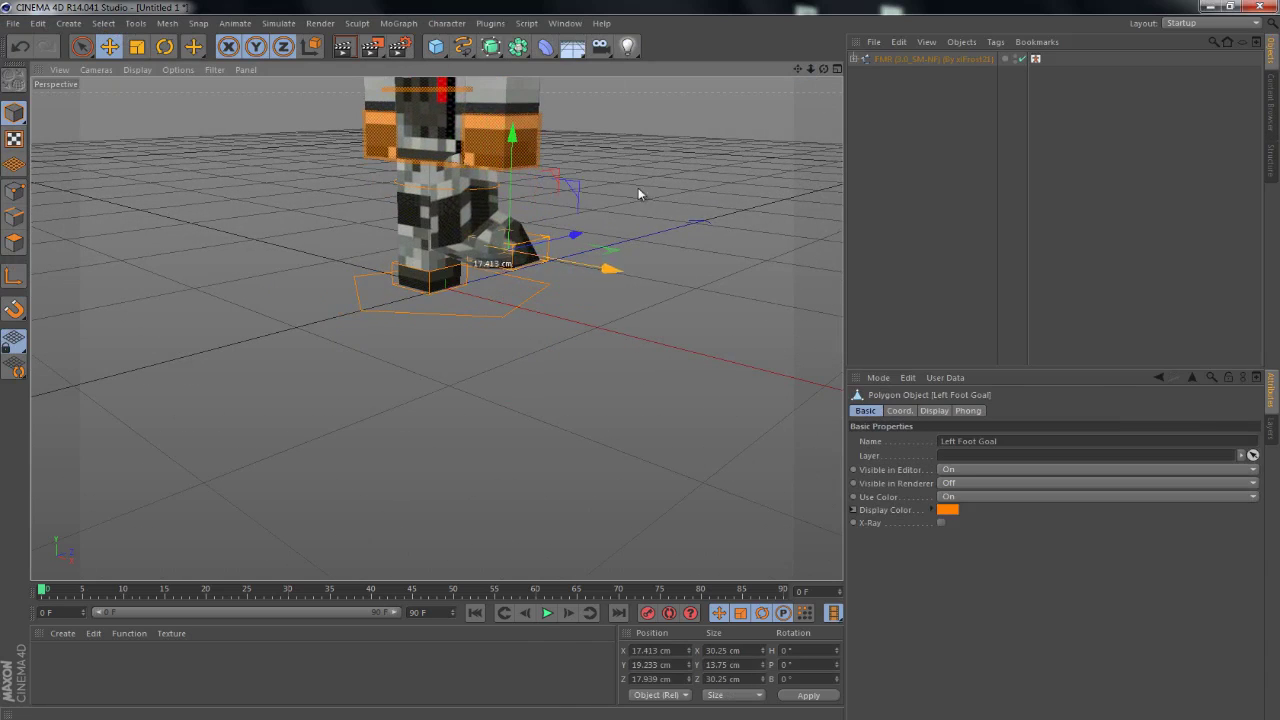
{"action": "scroll", "coordinate": [670, 160], "scroll_direction": "up", "scroll_amount": 3}
{"action": "left_click", "coordinate": [270, 275]}
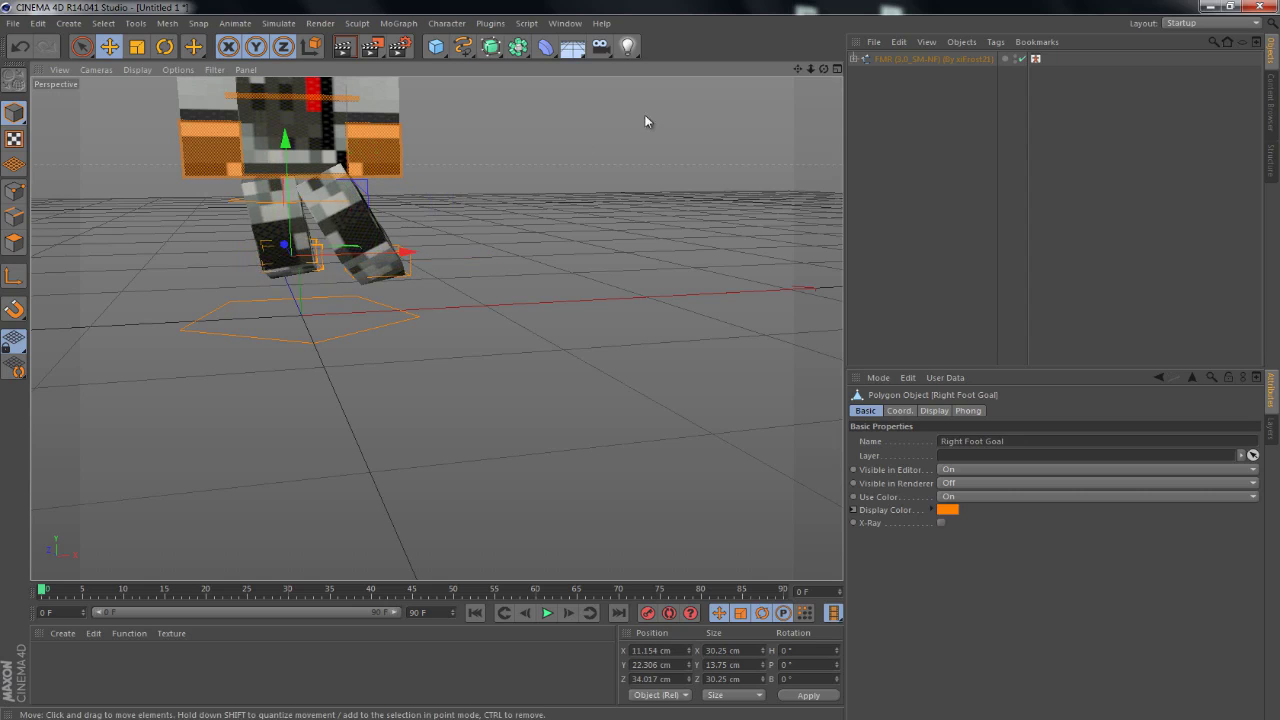
{"action": "scroll", "coordinate": [645, 121], "scroll_direction": "down", "scroll_amount": 3}
{"action": "left_click", "coordinate": [525, 318]}
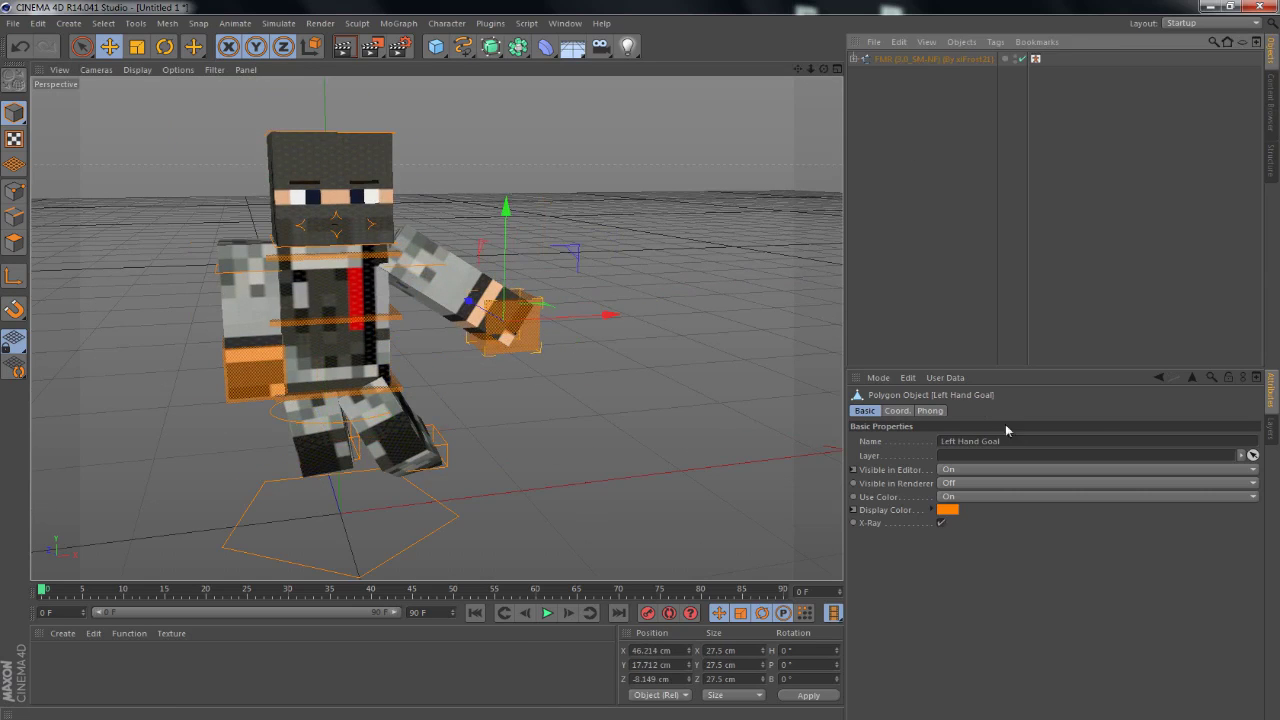
Move and rotate the Left Hand Goal so the diamond sword angles across the chest
{"action": "left_click", "coordinate": [933, 58]}
{"action": "scroll", "coordinate": [936, 553], "scroll_direction": "down", "scroll_amount": 10}
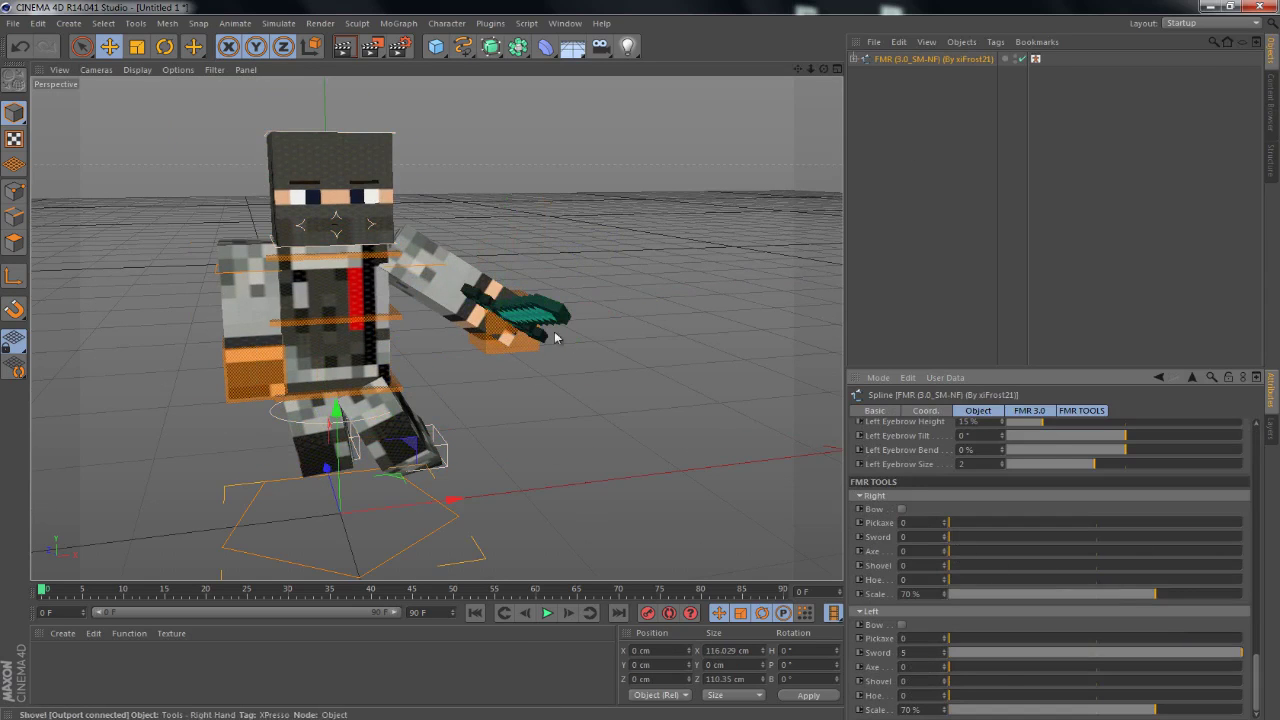
{"action": "left_click", "coordinate": [555, 338]}
{"action": "mouse_move", "coordinate": [510, 335]}
{"action": "left_mouse_down"}
{"action": "mouse_move", "coordinate": [507, 362]}
{"action": "mouse_move", "coordinate": [713, 340]}
{"action": "mouse_move", "coordinate": [598, 354]}
{"action": "left_mouse_up"}
{"action": "key", "text": "r"}
{"action": "left_click", "coordinate": [507, 367]}
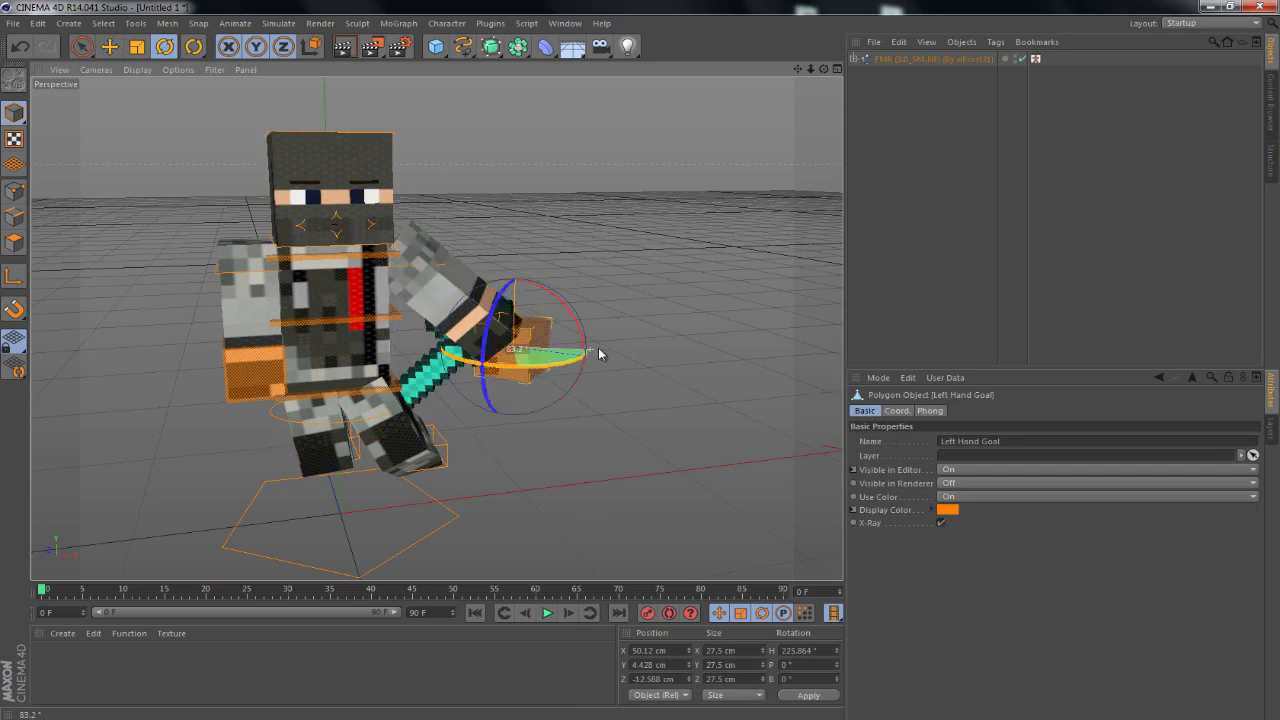
{"action": "left_click", "coordinate": [109, 46]}
{"action": "left_click_drag", "start_coordinate": [505, 340], "coordinate": [500, 414]}
{"action": "left_click_drag", "start_coordinate": [777, 106], "coordinate": [475, 328], "text": "alt"}
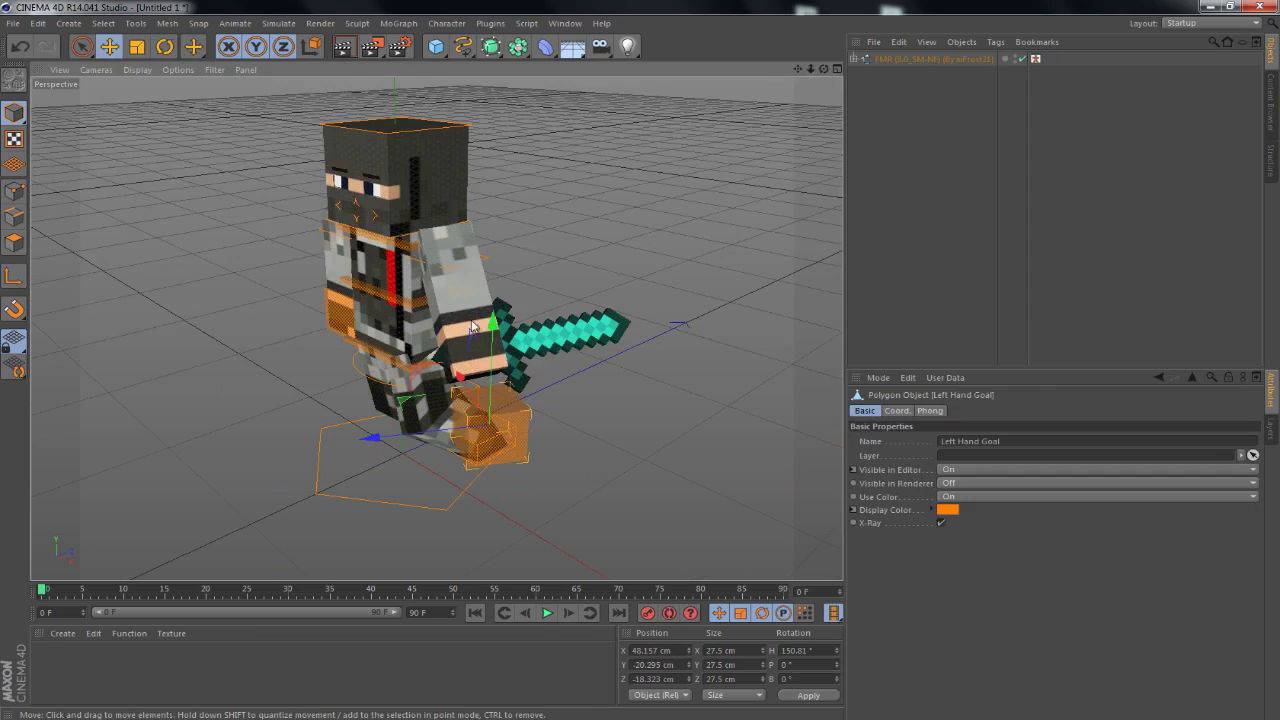
{"action": "mouse_move", "coordinate": [513, 481]}
{"action": "left_mouse_down"}
{"action": "mouse_move", "coordinate": [393, 363]}
{"action": "mouse_move", "coordinate": [651, 360]}
{"action": "mouse_move", "coordinate": [794, 77]}
{"action": "left_mouse_up"}
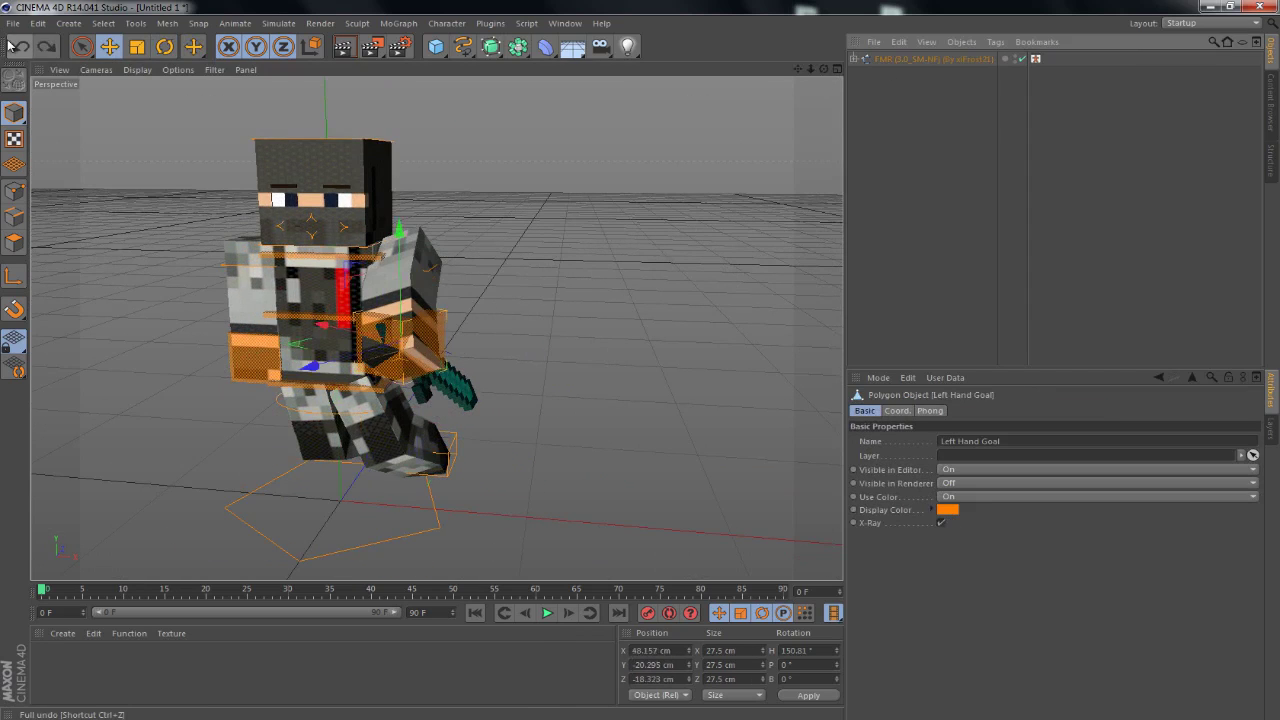
{"action": "mouse_move", "coordinate": [430, 375]}
{"action": "left_mouse_down"}
{"action": "mouse_move", "coordinate": [518, 368]}
{"action": "mouse_move", "coordinate": [428, 345]}
{"action": "mouse_move", "coordinate": [378, 368]}
{"action": "left_mouse_up"}
{"action": "key", "text": "r"}
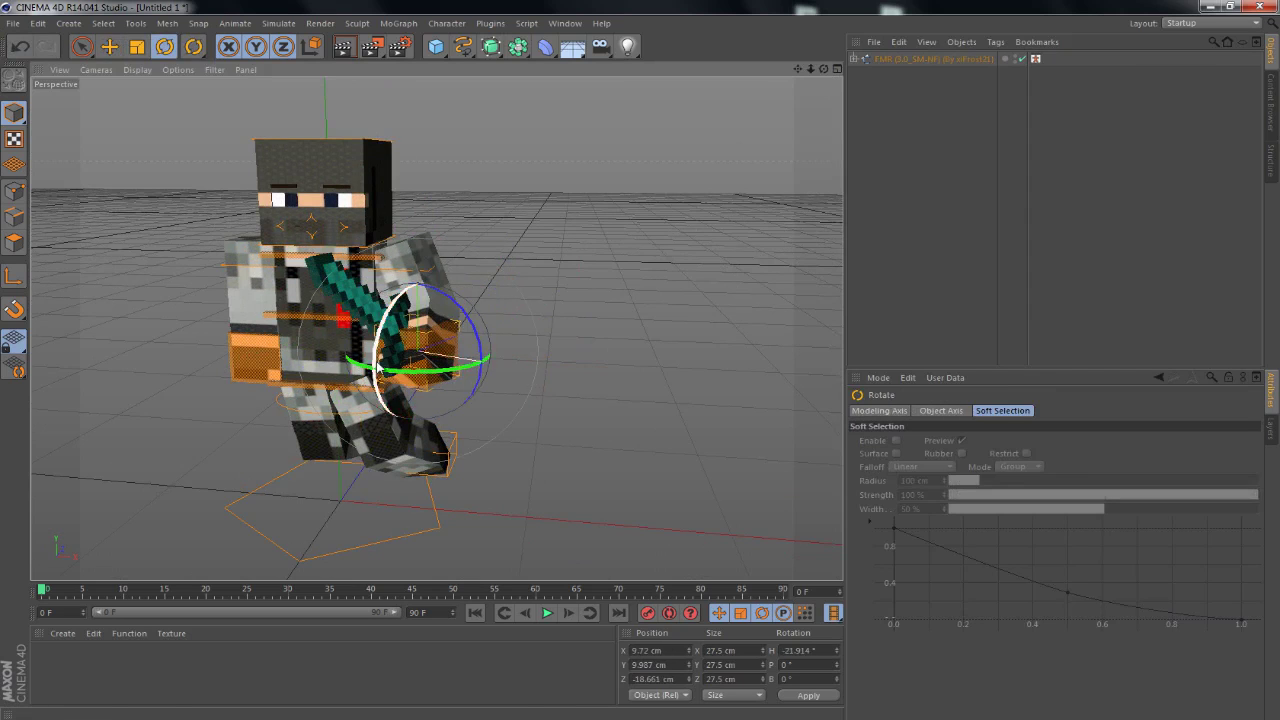
Select the whole FMR rig and shift it to the right
{"action": "left_click", "coordinate": [929, 58]}
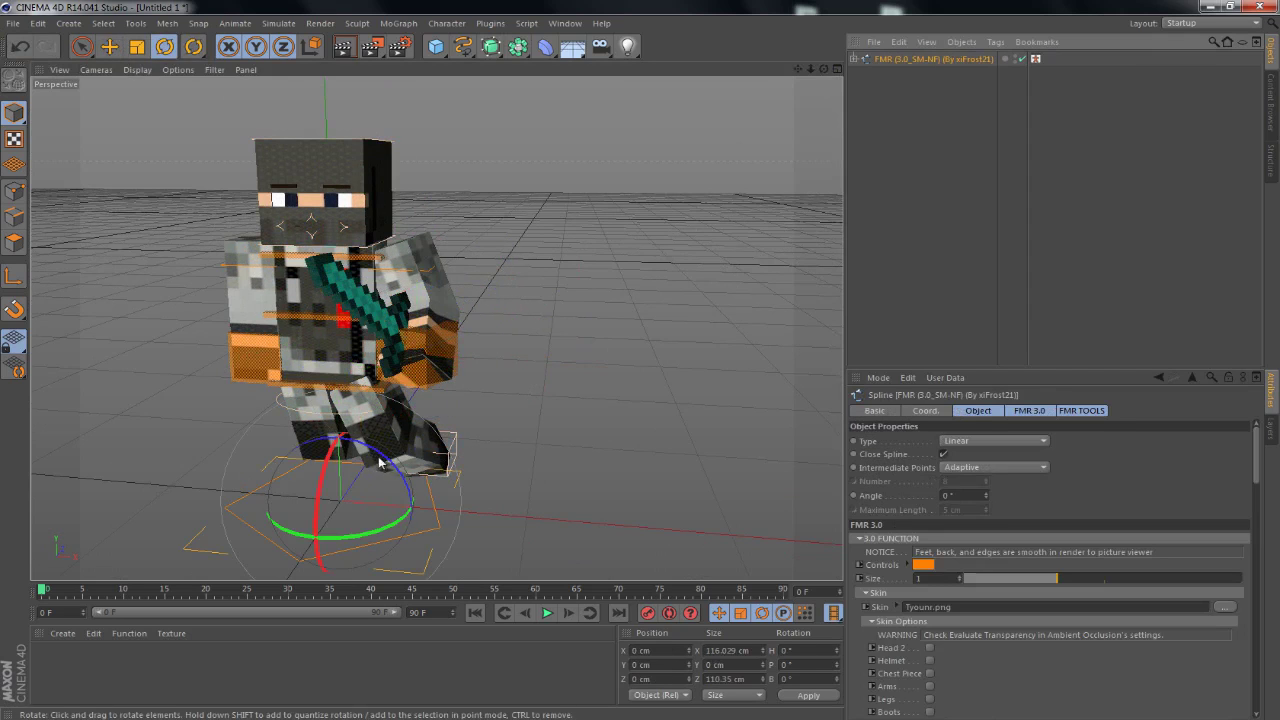
{"action": "left_click", "coordinate": [109, 46]}
{"action": "left_click_drag", "start_coordinate": [365, 480], "coordinate": [535, 471]}
Tick Helmet under Skin Options to give the character a cyan diamond helmet
{"action": "scroll", "coordinate": [910, 565], "scroll_direction": "down", "scroll_amount": 3}
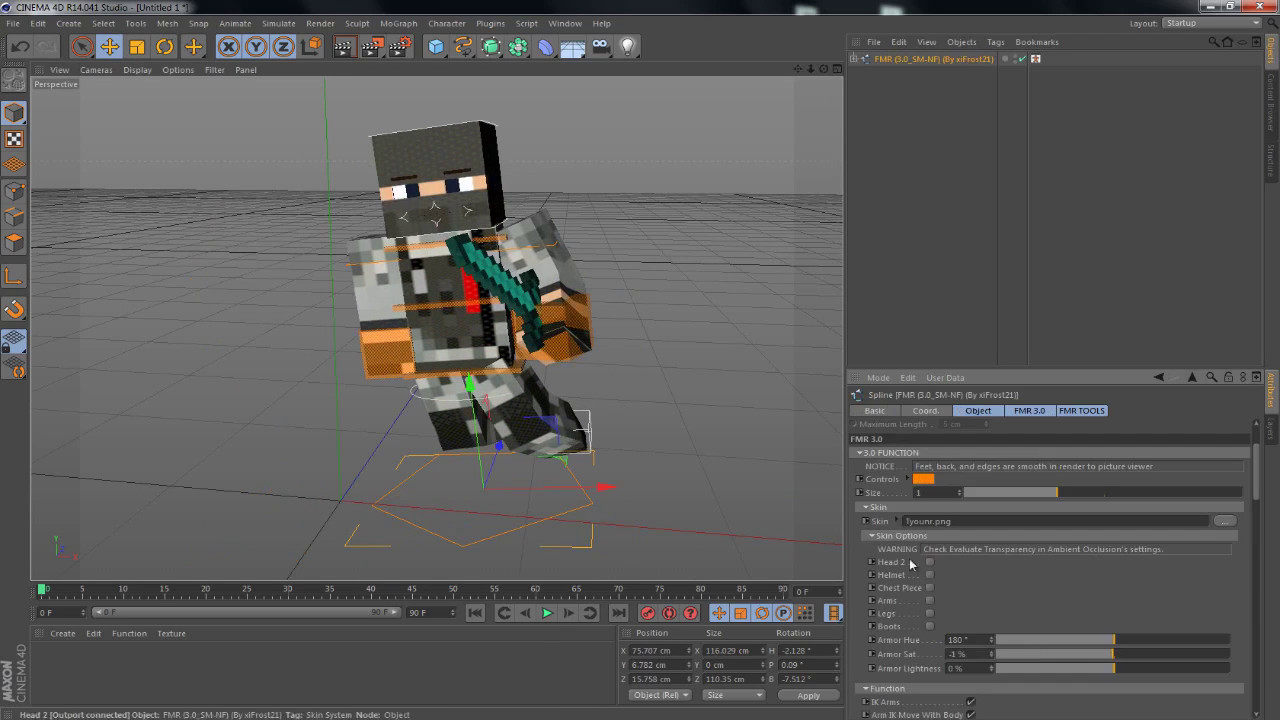
{"action": "left_click", "coordinate": [930, 575]}
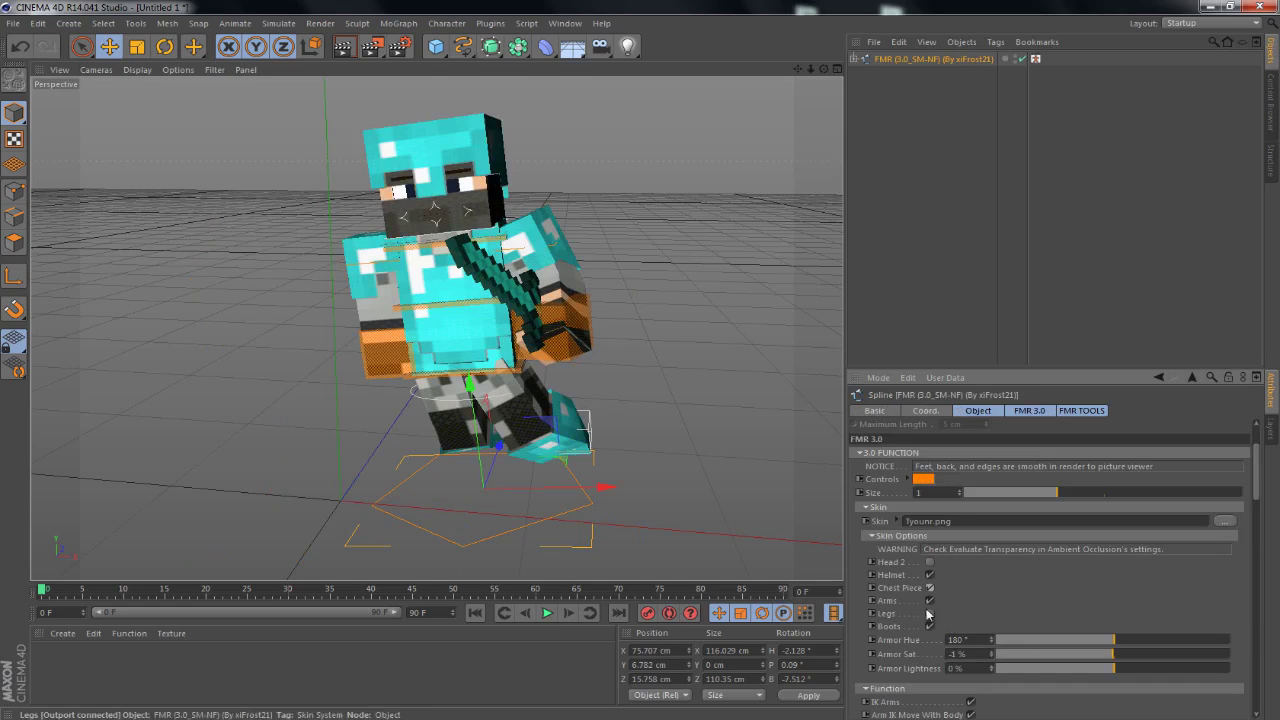
{"action": "scroll", "coordinate": [1060, 520], "scroll_direction": "down", "scroll_amount": 3}
{"action": "scroll", "coordinate": [1075, 500], "scroll_direction": "down", "scroll_amount": 3}
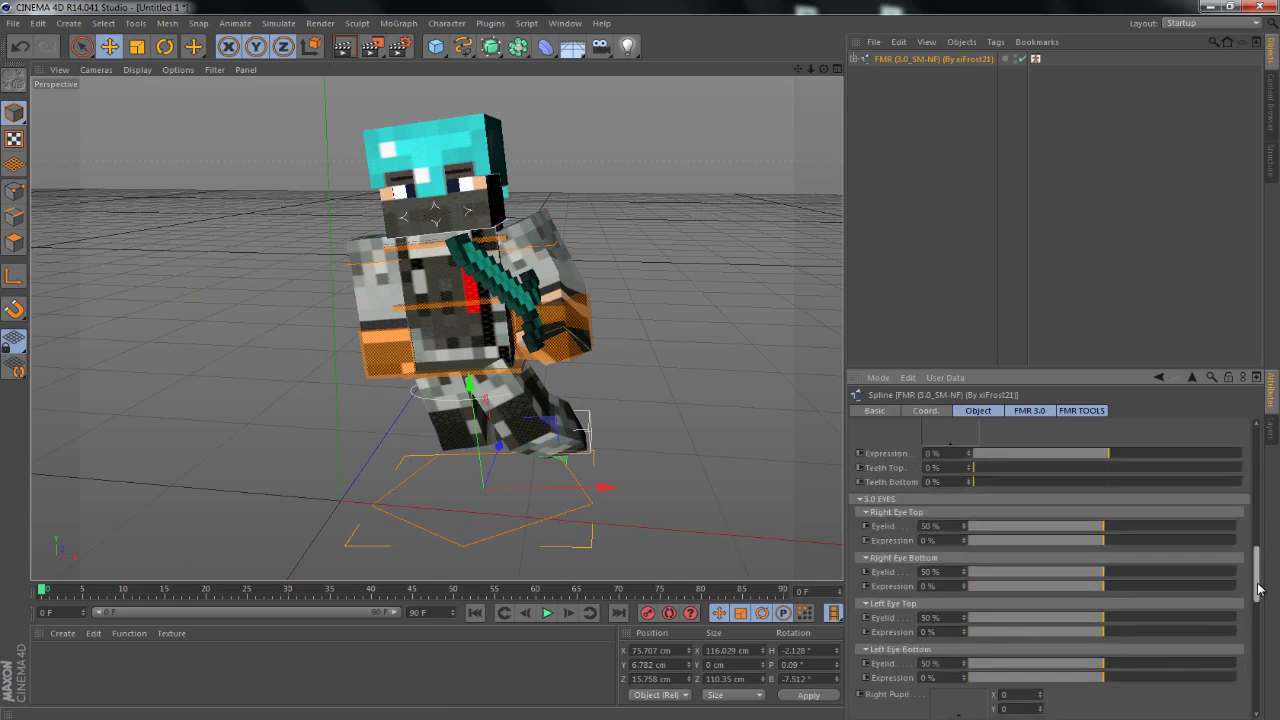
{"action": "scroll", "coordinate": [1093, 481], "scroll_direction": "down", "scroll_amount": 4}
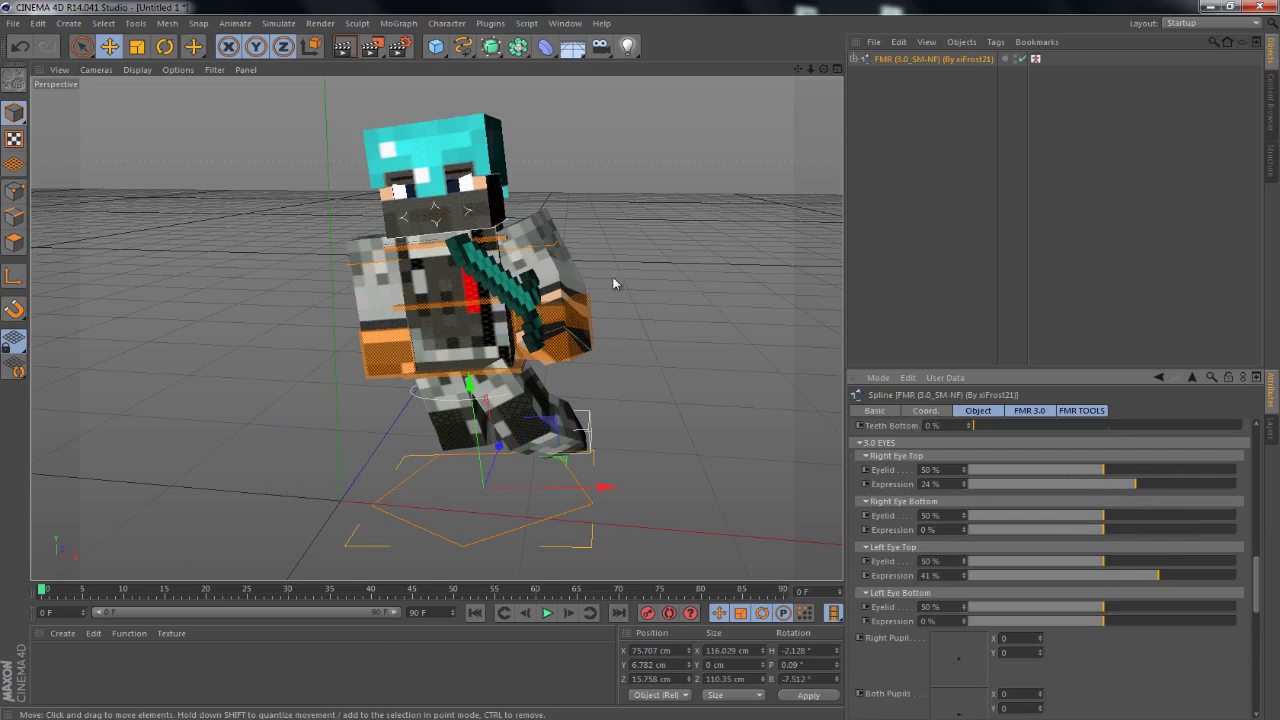
{"action": "left_click_drag", "start_coordinate": [1257, 583], "coordinate": [1261, 521]}
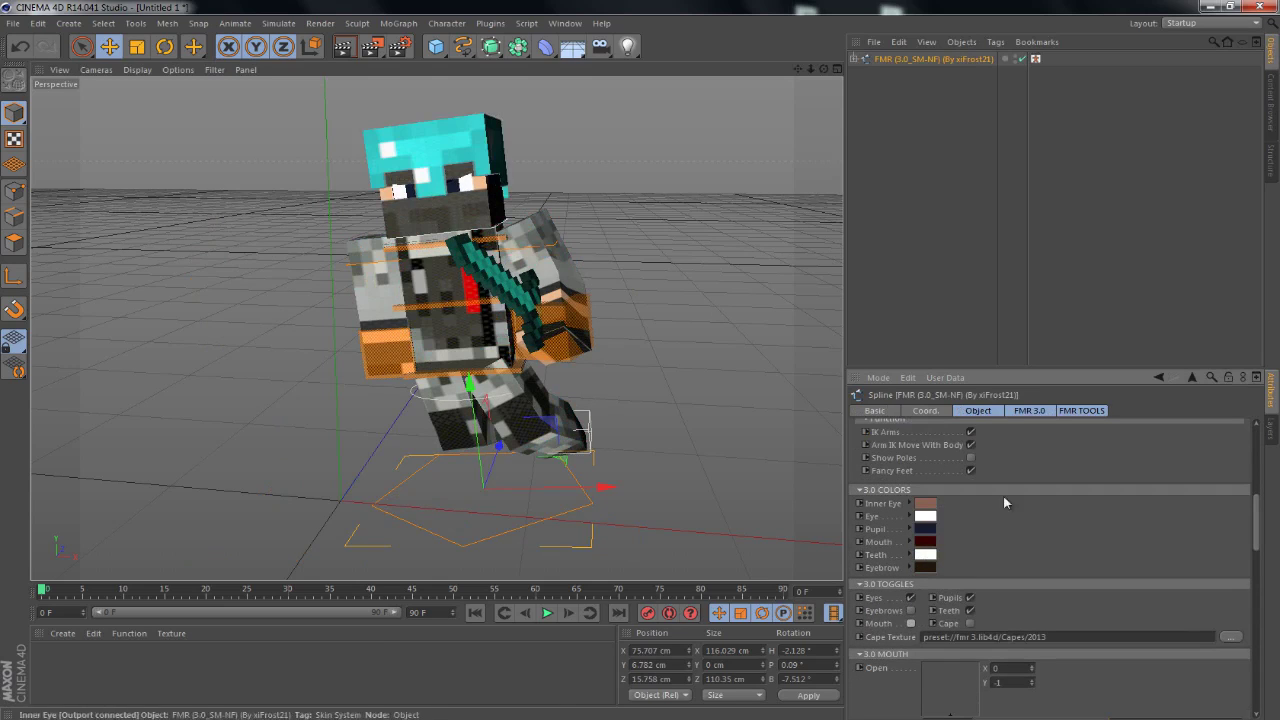
Raise the Right Hand Goal, then show the Content Browser listing
{"action": "left_click_drag", "start_coordinate": [388, 358], "coordinate": [411, 293]}
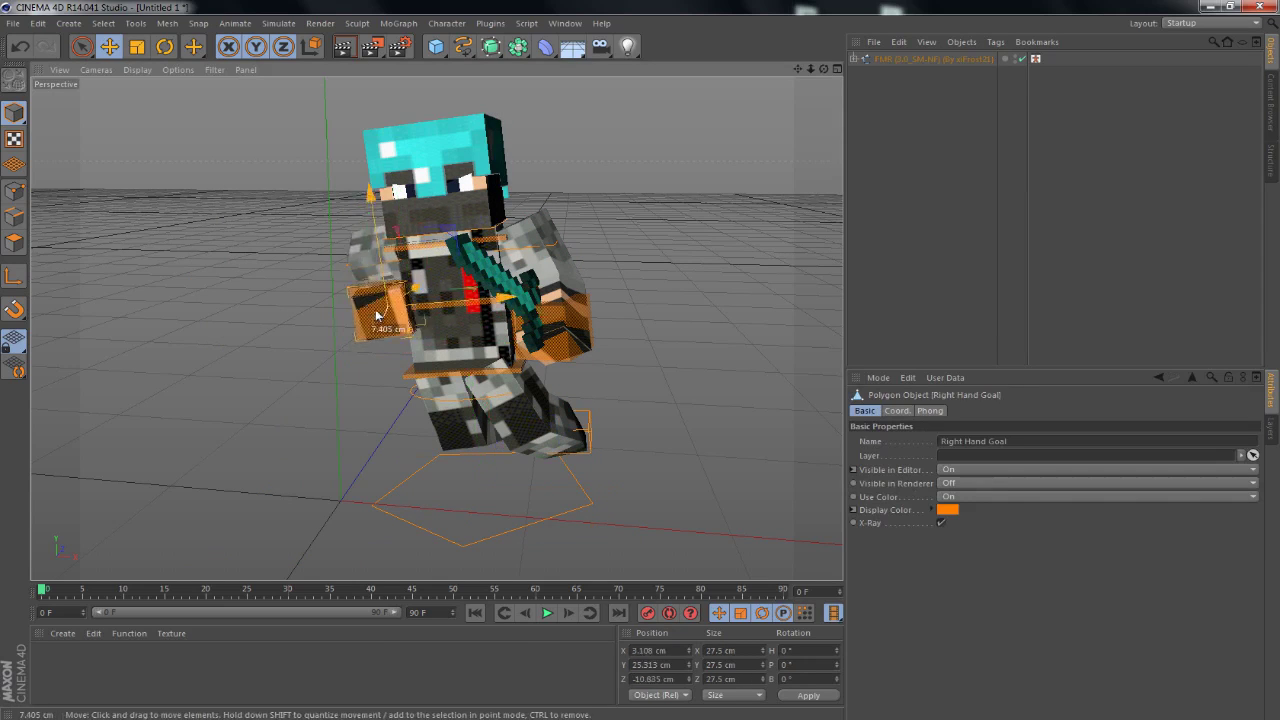
{"action": "left_click", "coordinate": [431, 444]}
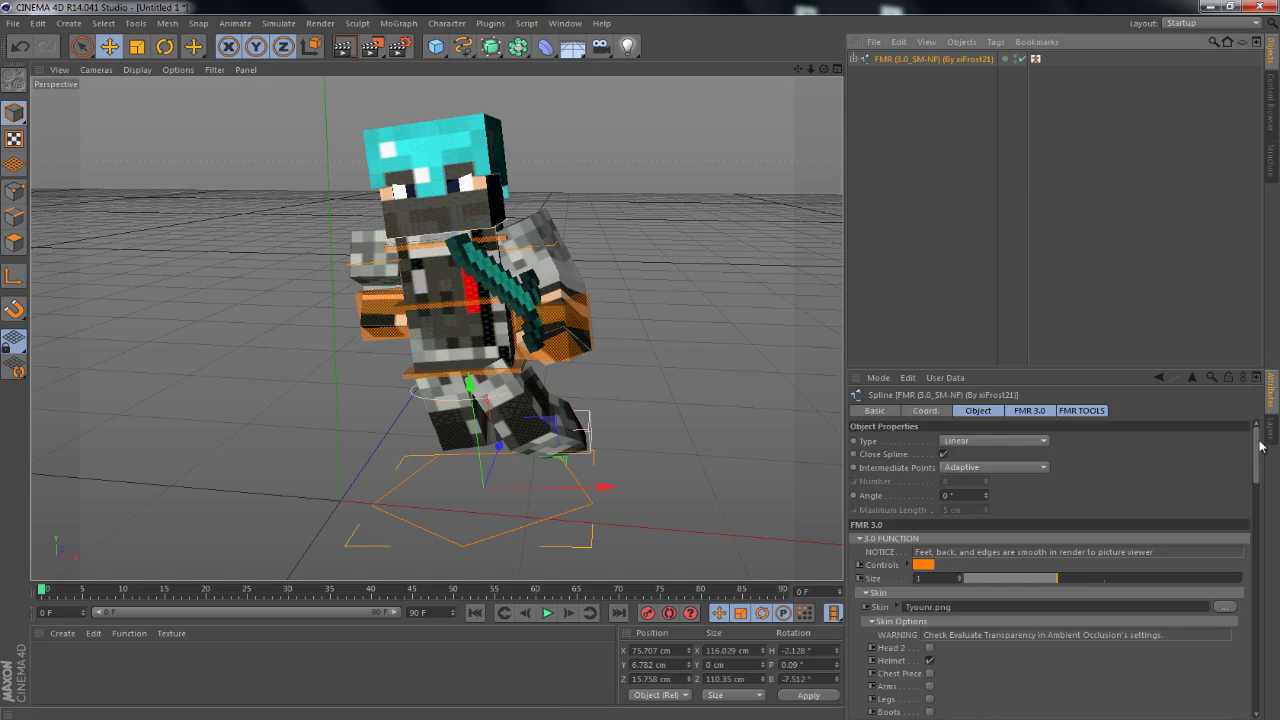
{"action": "left_click", "coordinate": [1270, 105]}
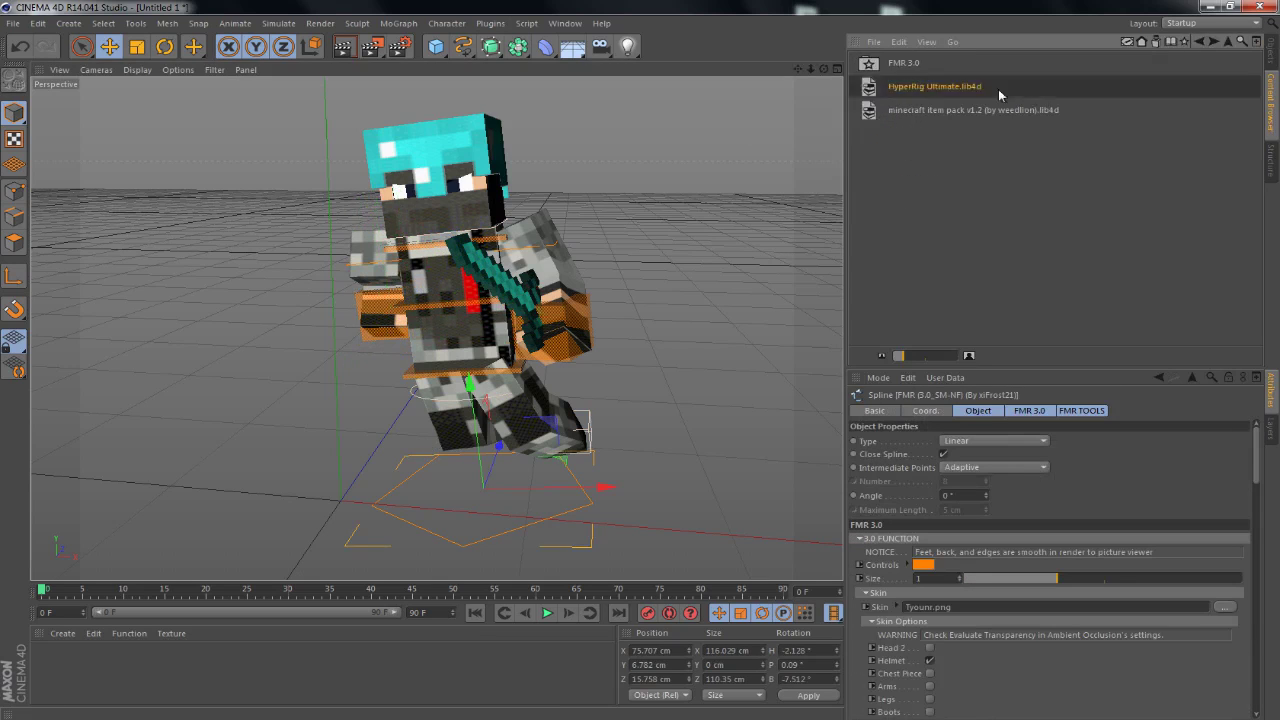
Add the HyperRig High Quality render preset and move its light to brighten the character's side
{"action": "double_click", "coordinate": [998, 89]}
{"action": "left_click_drag", "start_coordinate": [950, 62], "coordinate": [638, 361]}
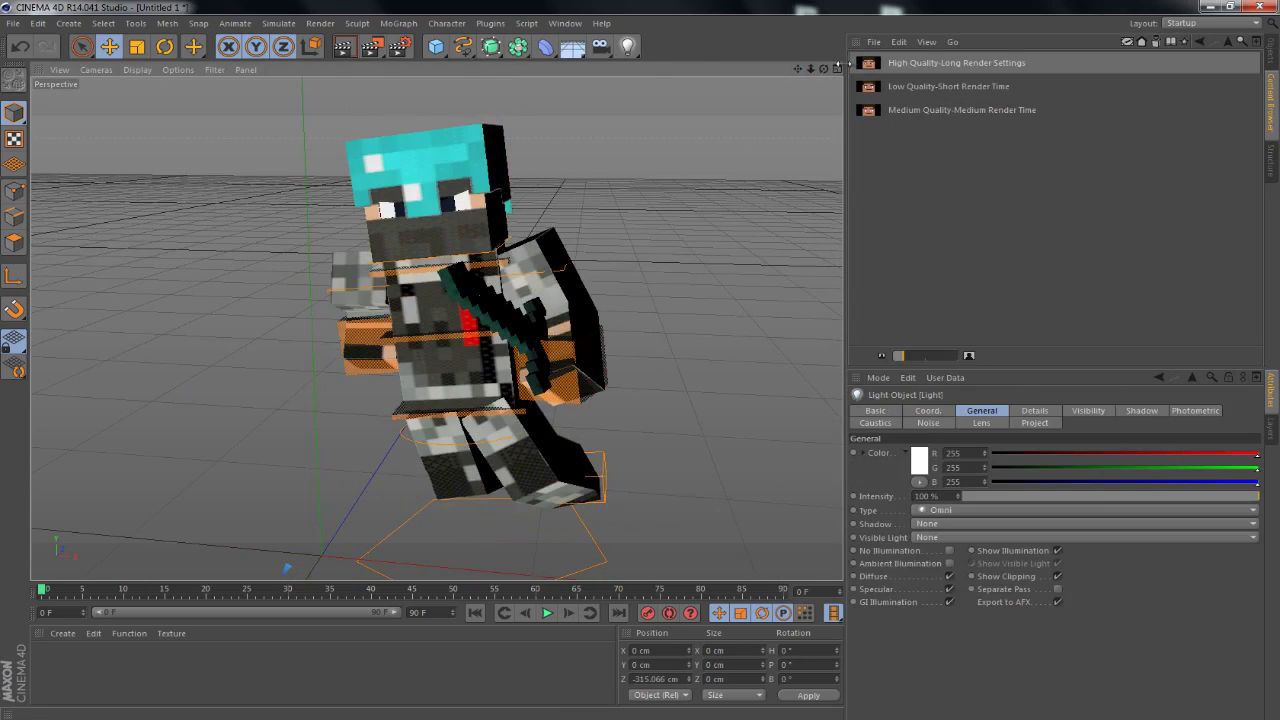
{"action": "left_click_drag", "start_coordinate": [430, 567], "coordinate": [436, 46]}
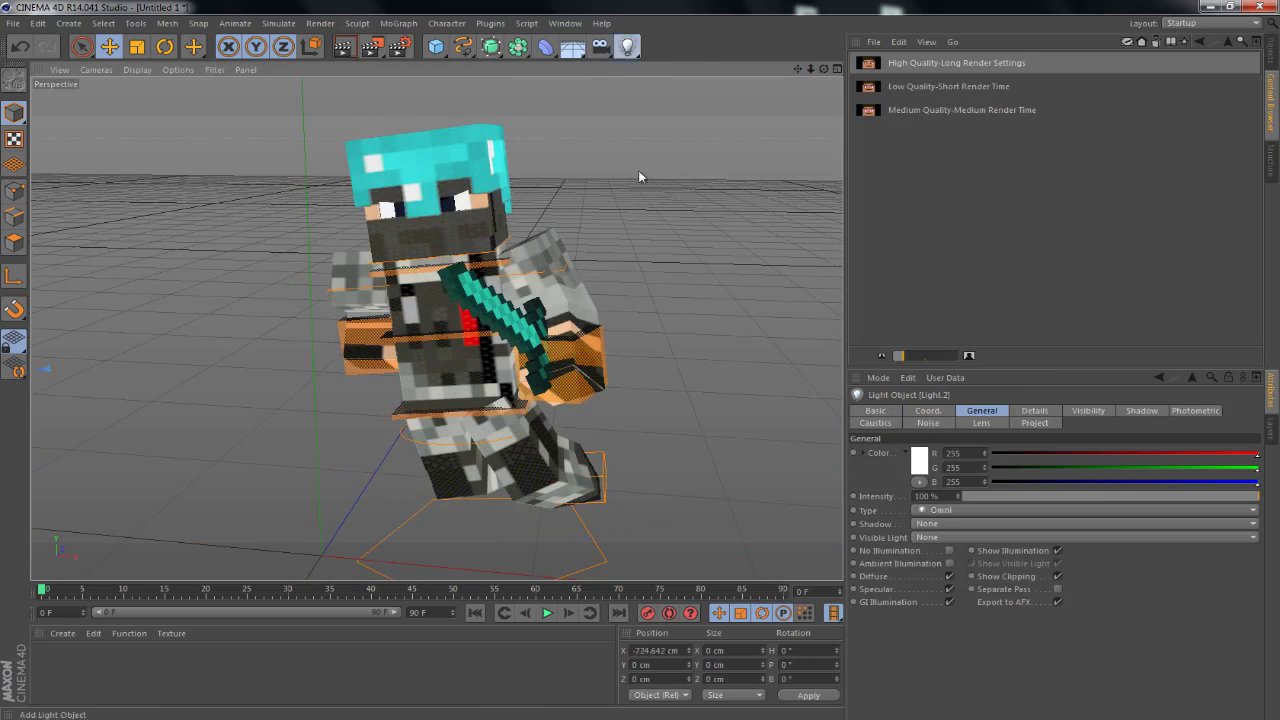
Set the render Save path in Render Settings and close the dialog
{"action": "left_click", "coordinate": [397, 56]}
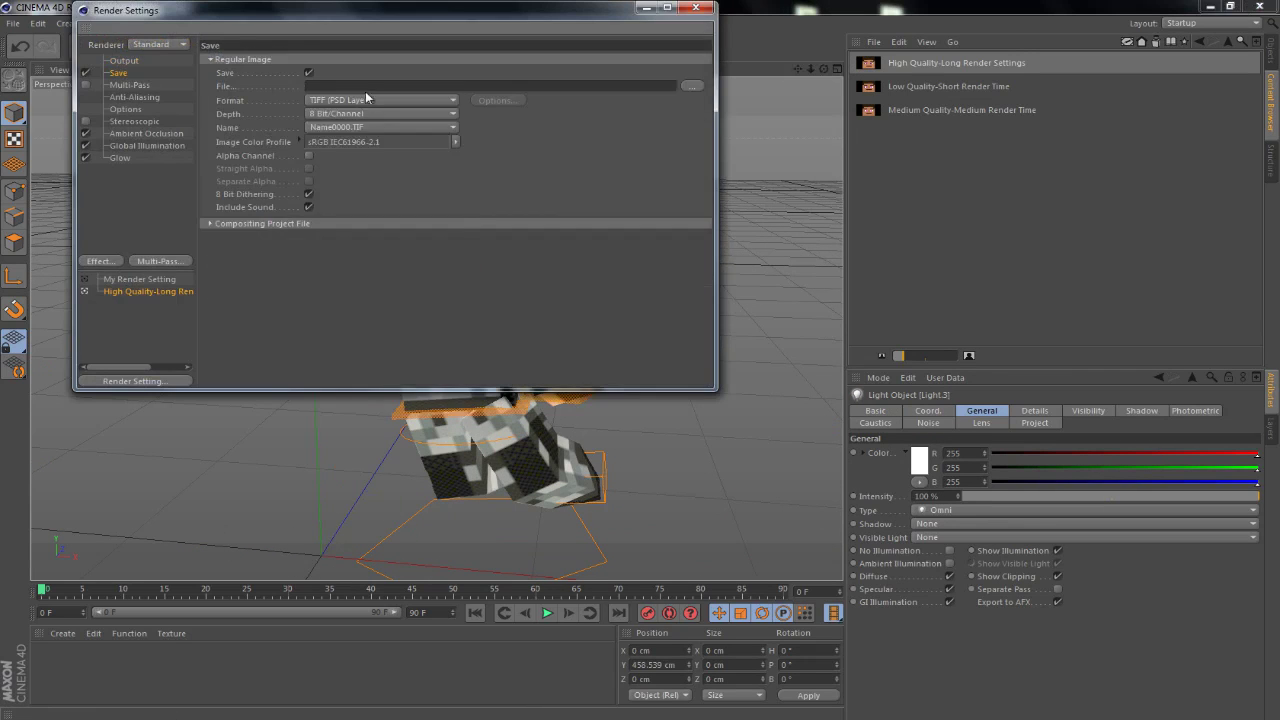
{"action": "left_click", "coordinate": [692, 86]}
{"action": "key", "text": "Return"}
{"action": "left_click", "coordinate": [695, 8]}
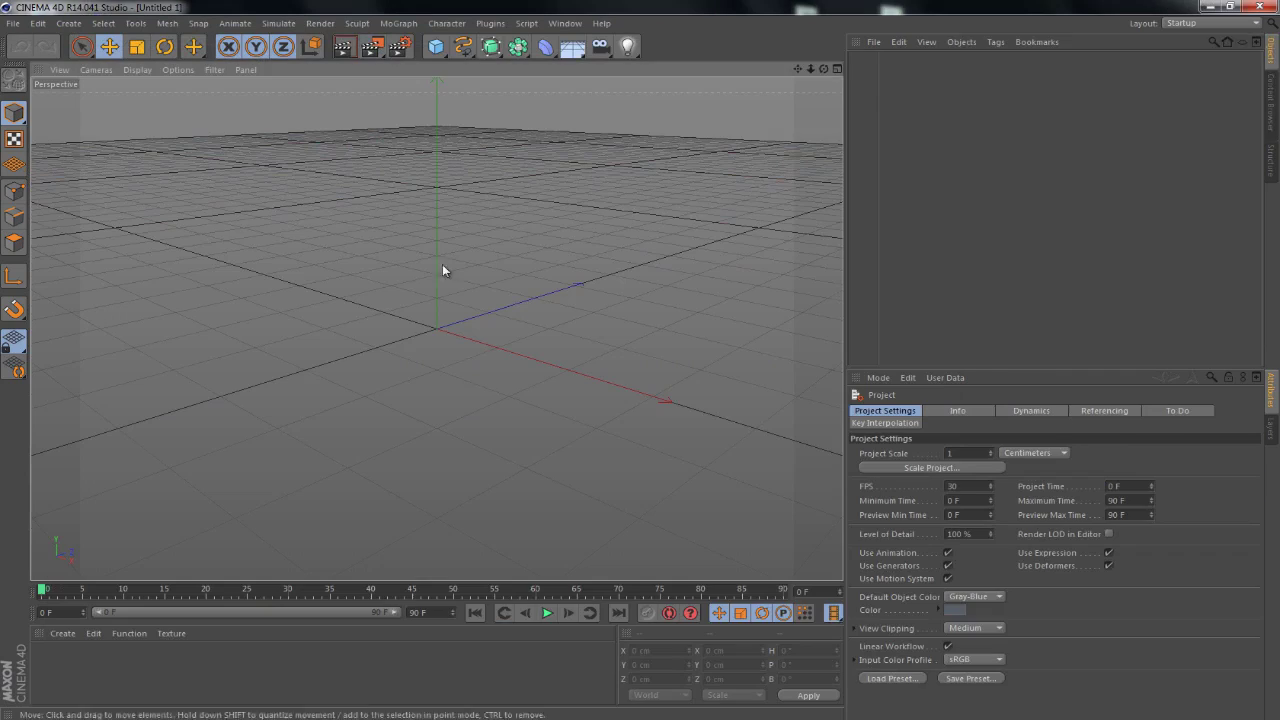
Load a new Steve rig and give it the Tyounr.png skin copied into the project
{"action": "double_click", "coordinate": [921, 137]}
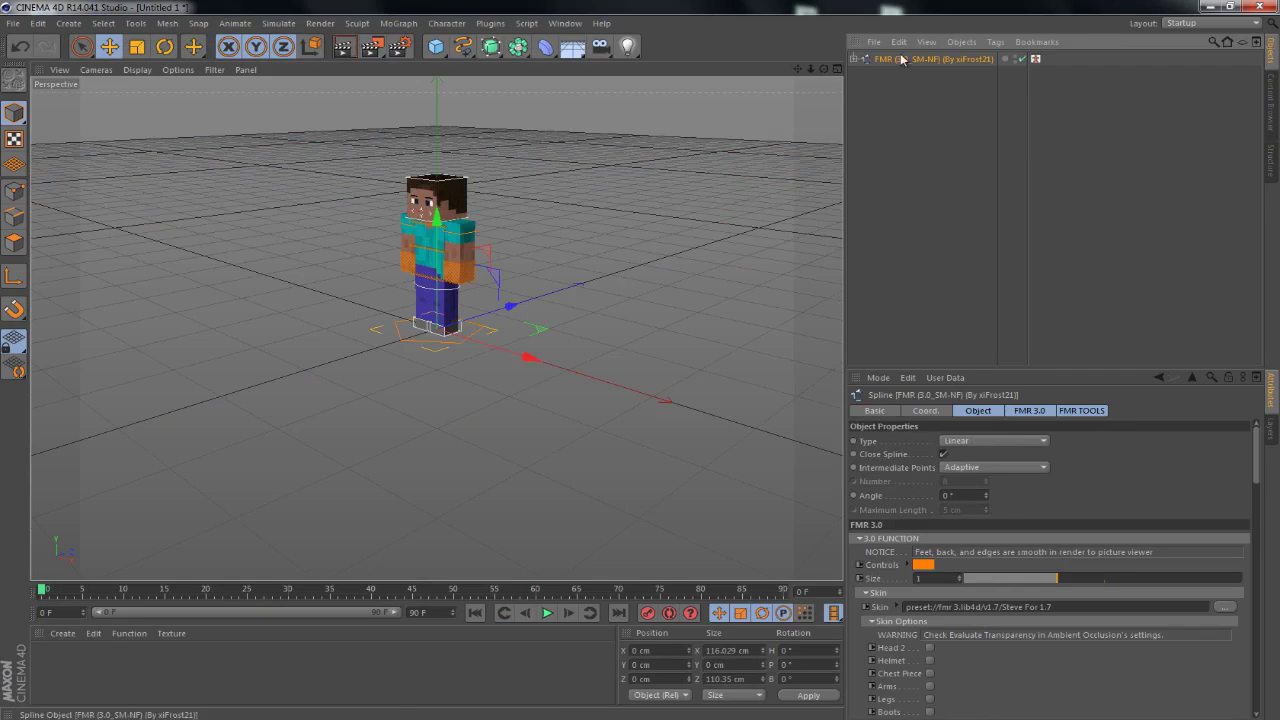
{"action": "left_click", "coordinate": [1224, 607]}
{"action": "left_click", "coordinate": [509, 606]}
{"action": "left_click", "coordinate": [654, 415]}
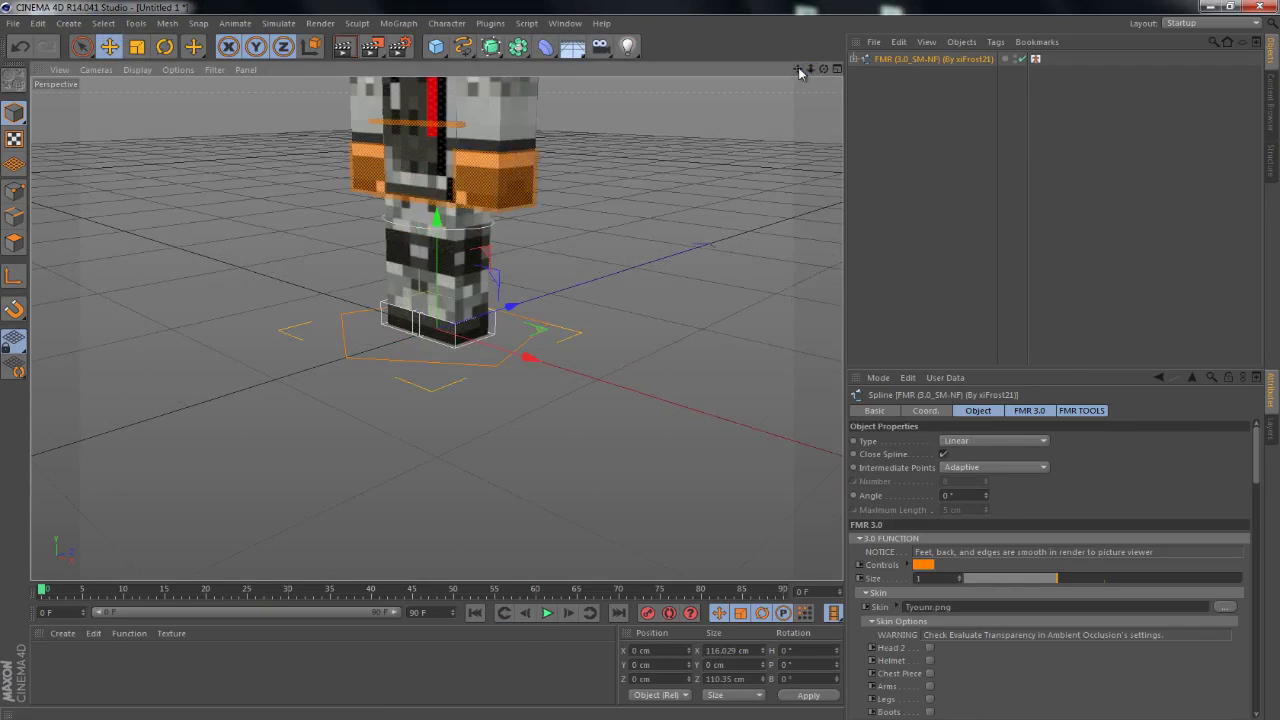
{"action": "scroll", "coordinate": [500, 350], "scroll_direction": "up", "scroll_amount": 5}
{"action": "left_click", "coordinate": [518, 402]}
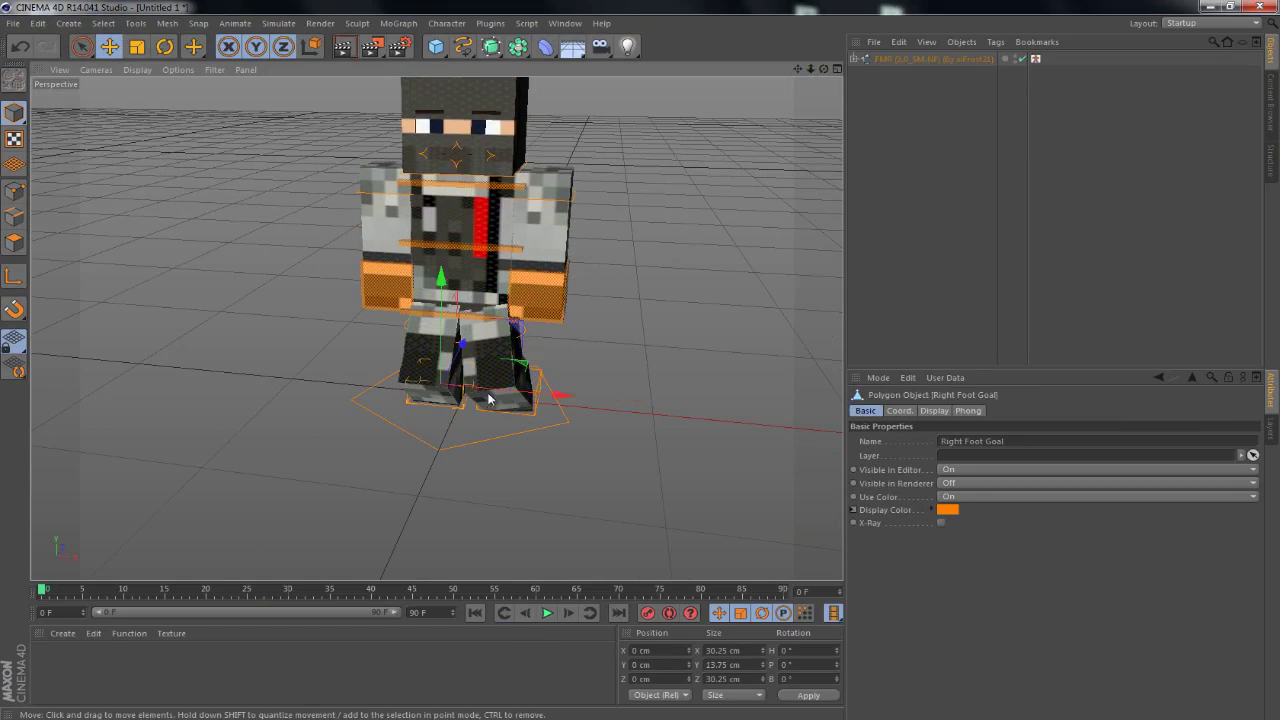
Raise the left hand goal, then briefly check Skype conversations before returning to Cinema 4D
{"action": "left_click_drag", "start_coordinate": [565, 288], "coordinate": [562, 140]}
{"action": "key", "text": "r"}
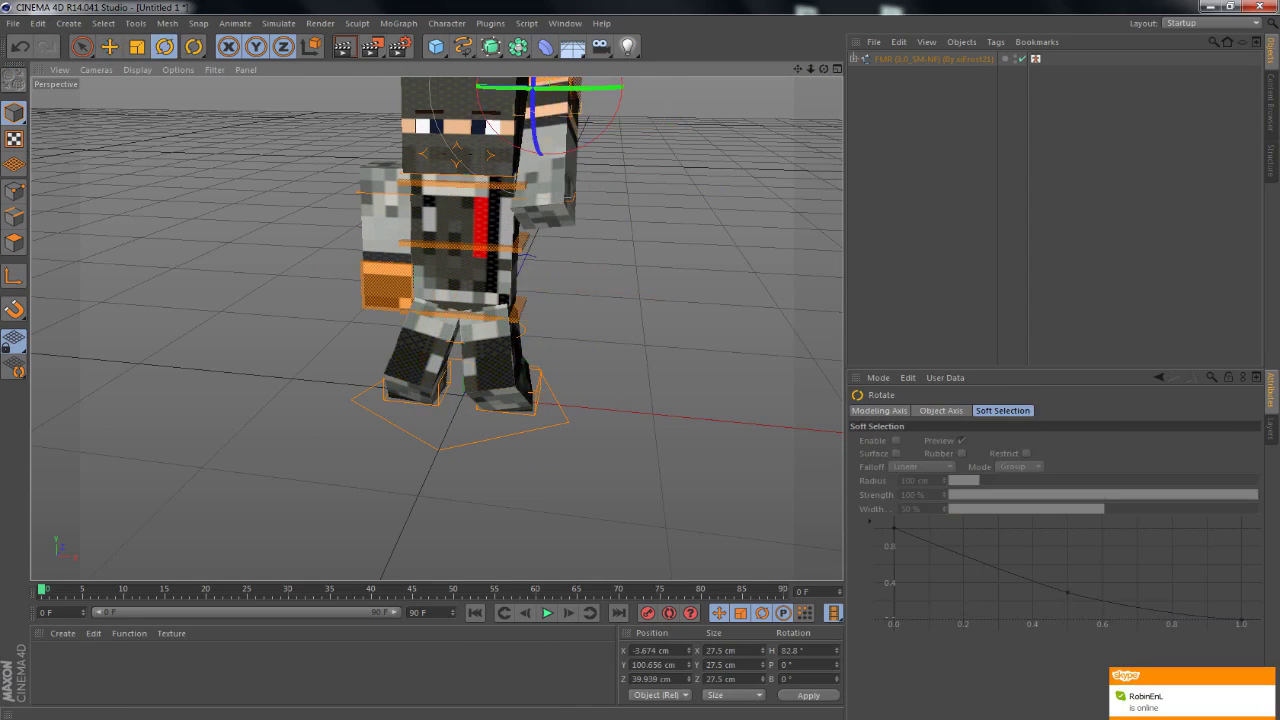
{"action": "left_click", "coordinate": [439, 716]}
{"action": "left_click", "coordinate": [122, 133]}
{"action": "left_click", "coordinate": [90, 176]}
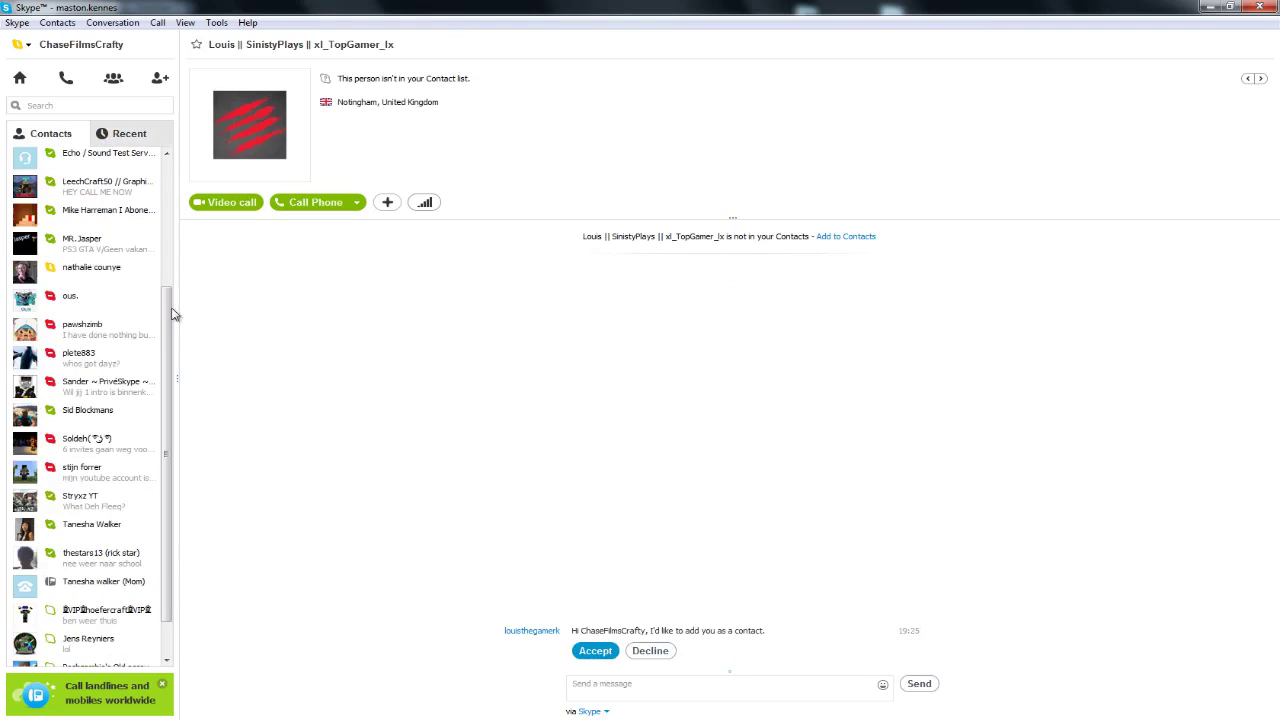
{"action": "left_click", "coordinate": [94, 206]}
{"action": "left_click", "coordinate": [96, 240]}
{"action": "left_click", "coordinate": [292, 273]}
{"action": "key", "text": "alt+Tab"}
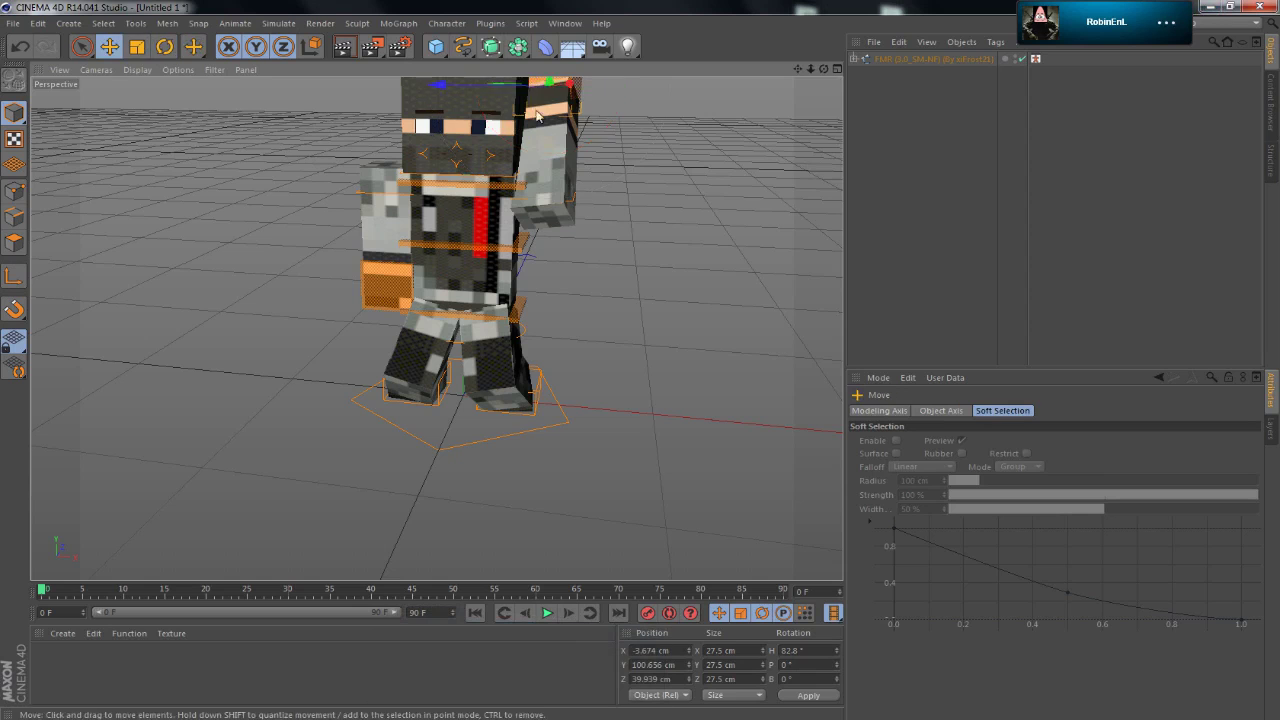
Bring both hands up behind the head and tilt the upper body with the back control
{"action": "left_click_drag", "start_coordinate": [323, 93], "coordinate": [644, 366], "text": "alt"}
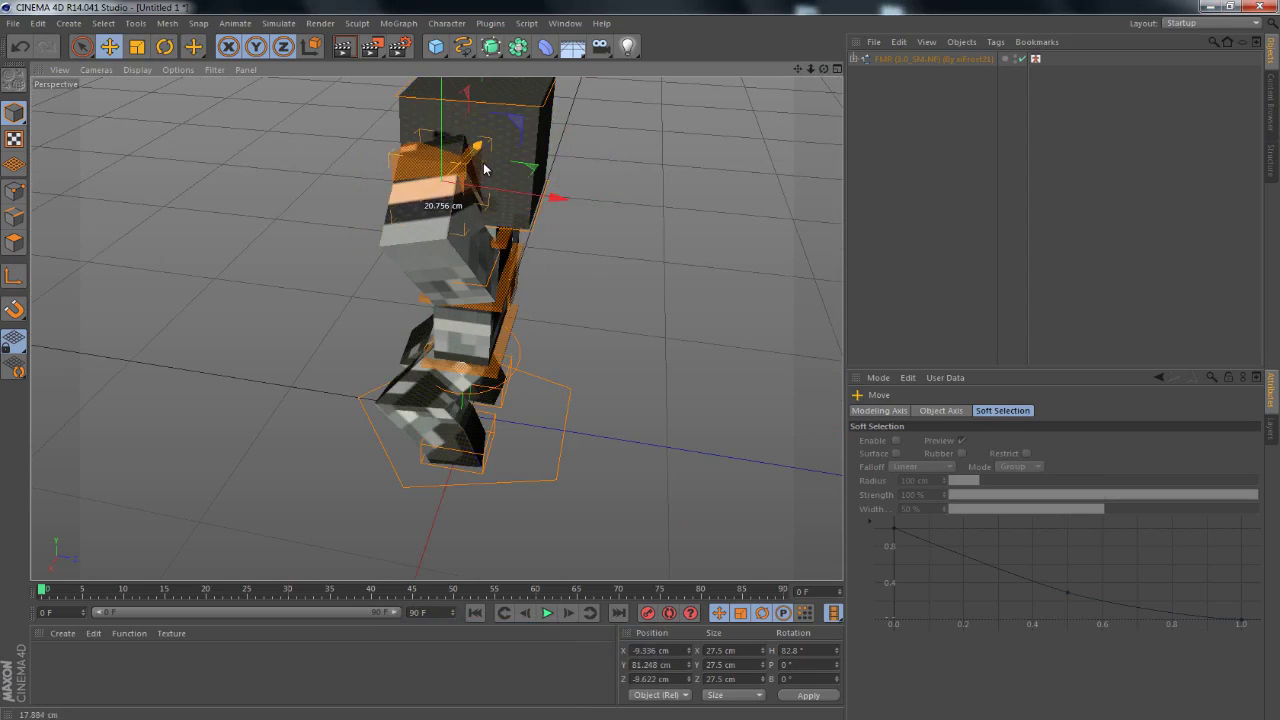
{"action": "mouse_move", "coordinate": [502, 157]}
{"action": "left_mouse_down"}
{"action": "mouse_move", "coordinate": [316, 152]}
{"action": "mouse_move", "coordinate": [320, 130]}
{"action": "mouse_move", "coordinate": [651, 361]}
{"action": "left_mouse_up"}
{"action": "left_click", "coordinate": [333, 153]}
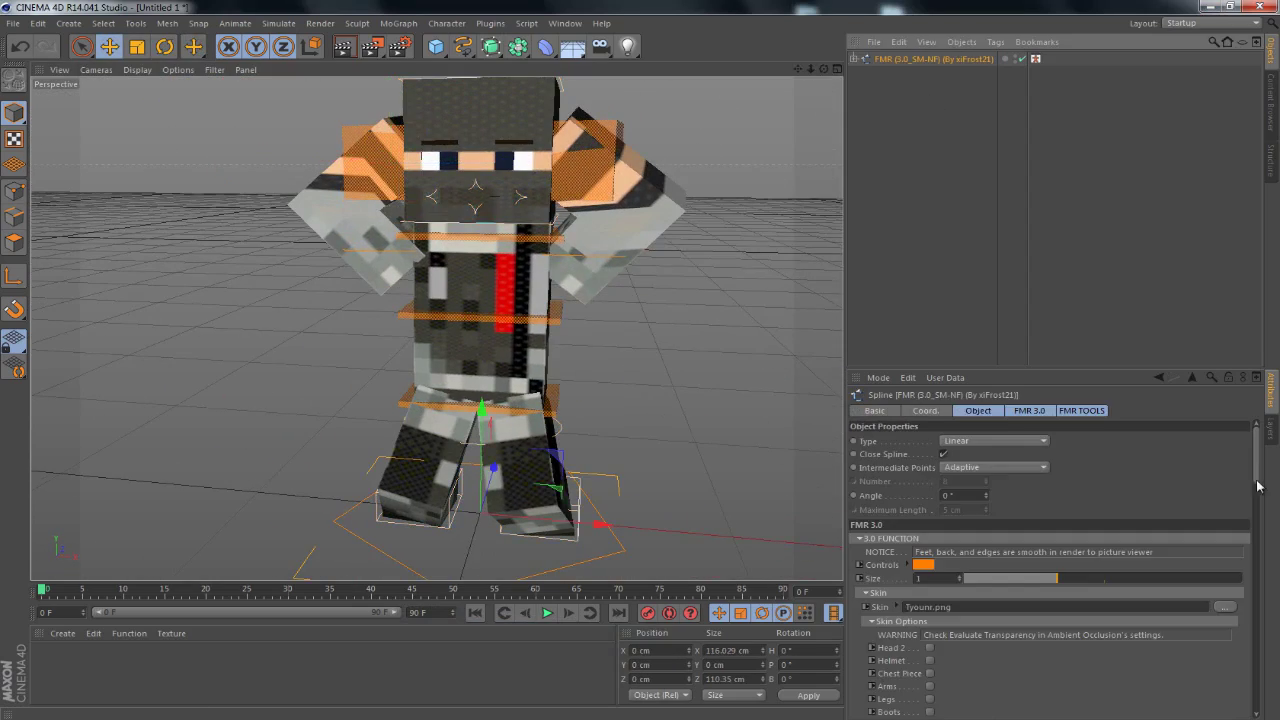
{"action": "key", "text": "r"}
{"action": "left_click_drag", "start_coordinate": [470, 238], "coordinate": [487, 183]}
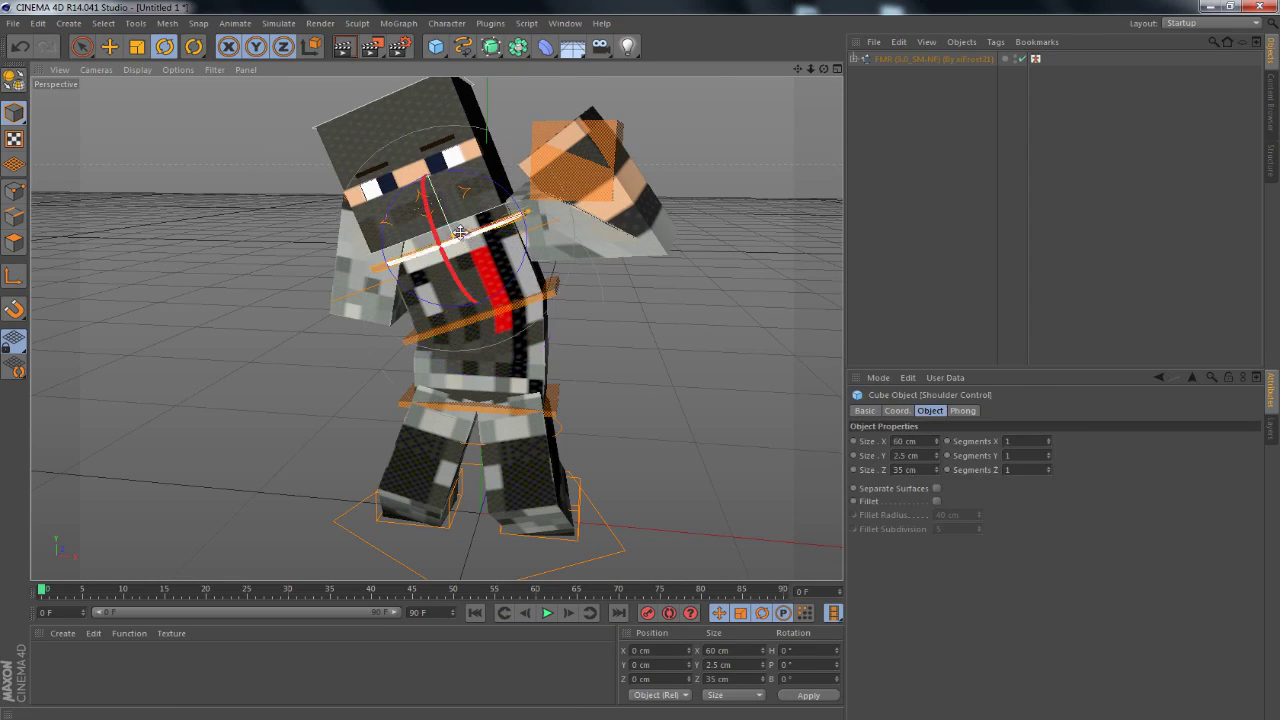
{"action": "key", "text": "e"}
{"action": "left_click_drag", "start_coordinate": [552, 152], "coordinate": [508, 135]}
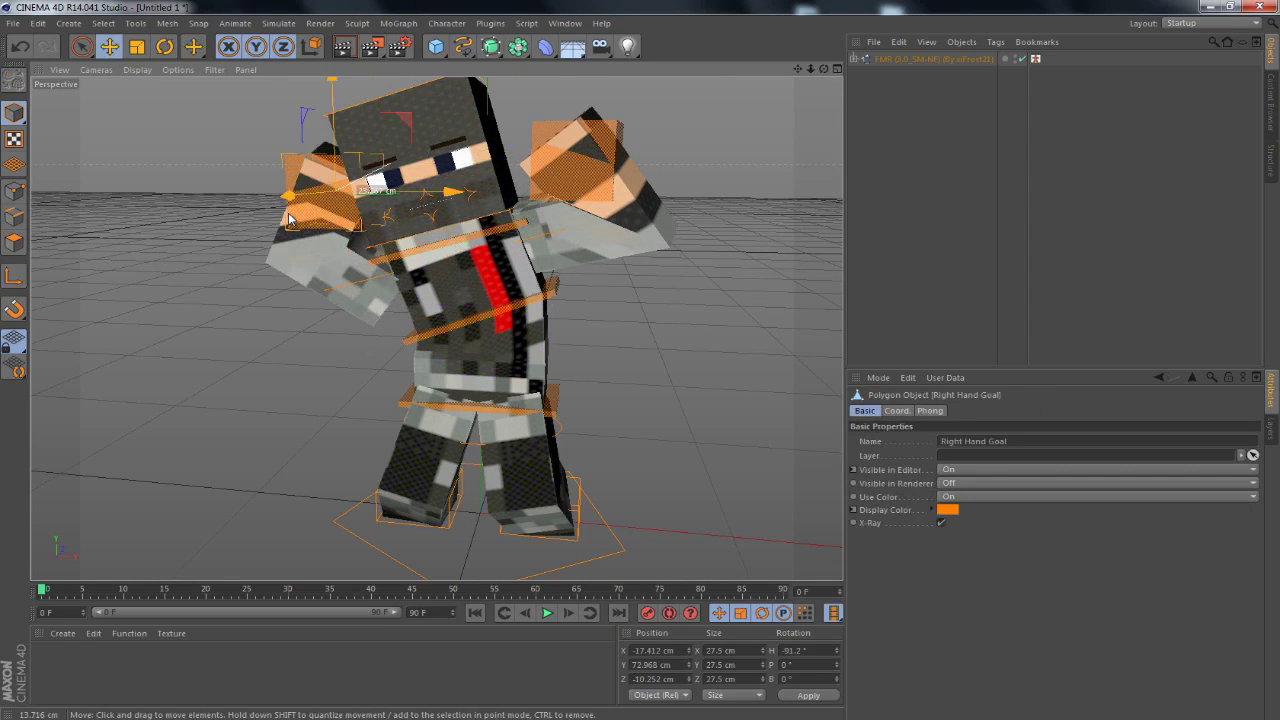
Select the FMR rig object and scroll through its attributes
{"action": "left_click_drag", "start_coordinate": [818, 70], "coordinate": [1106, 83]}
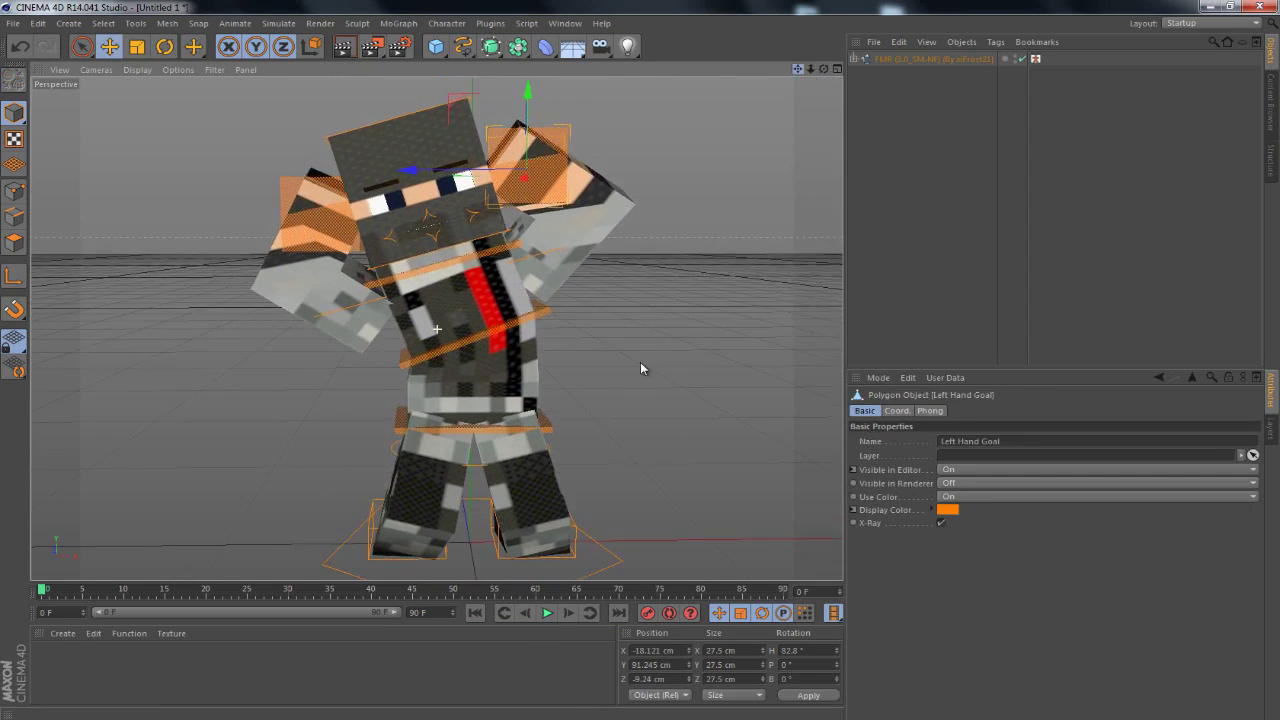
{"action": "left_click", "coordinate": [932, 58]}
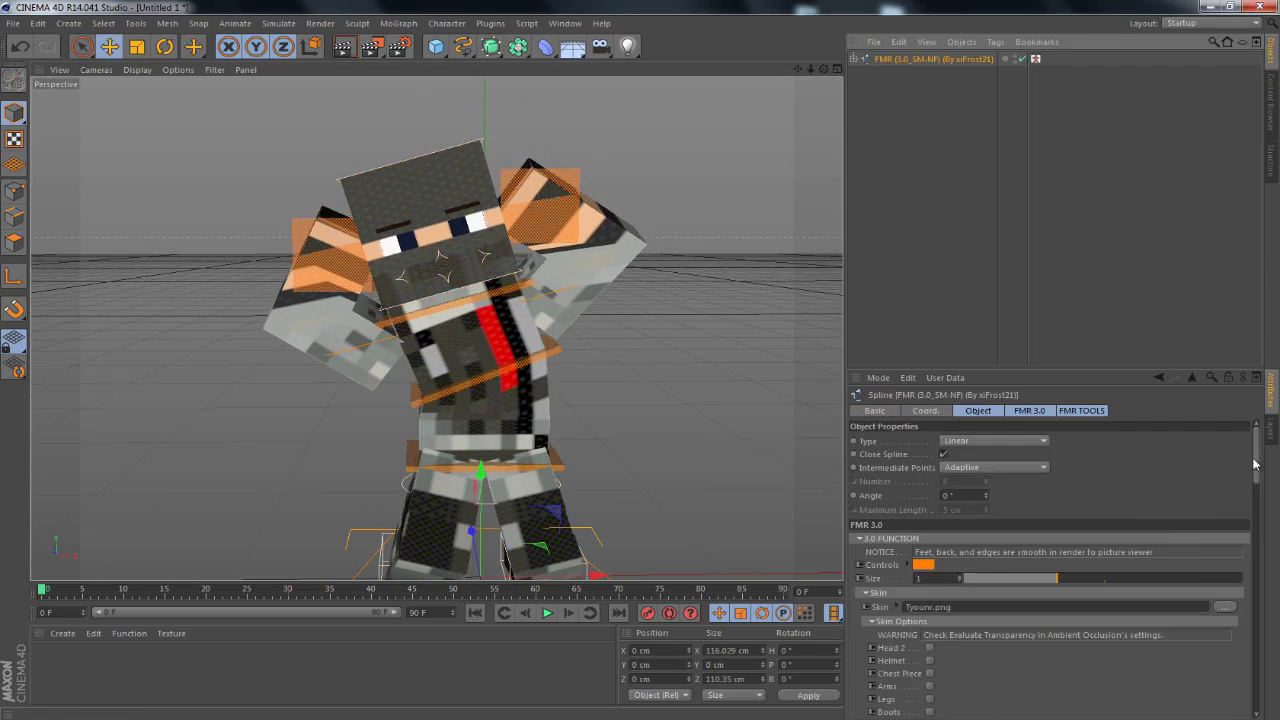
{"action": "scroll", "coordinate": [972, 456], "scroll_direction": "down", "scroll_amount": 5}
Load the high-quality render preset from the Content Browser and add a light
{"action": "left_click", "coordinate": [399, 46]}
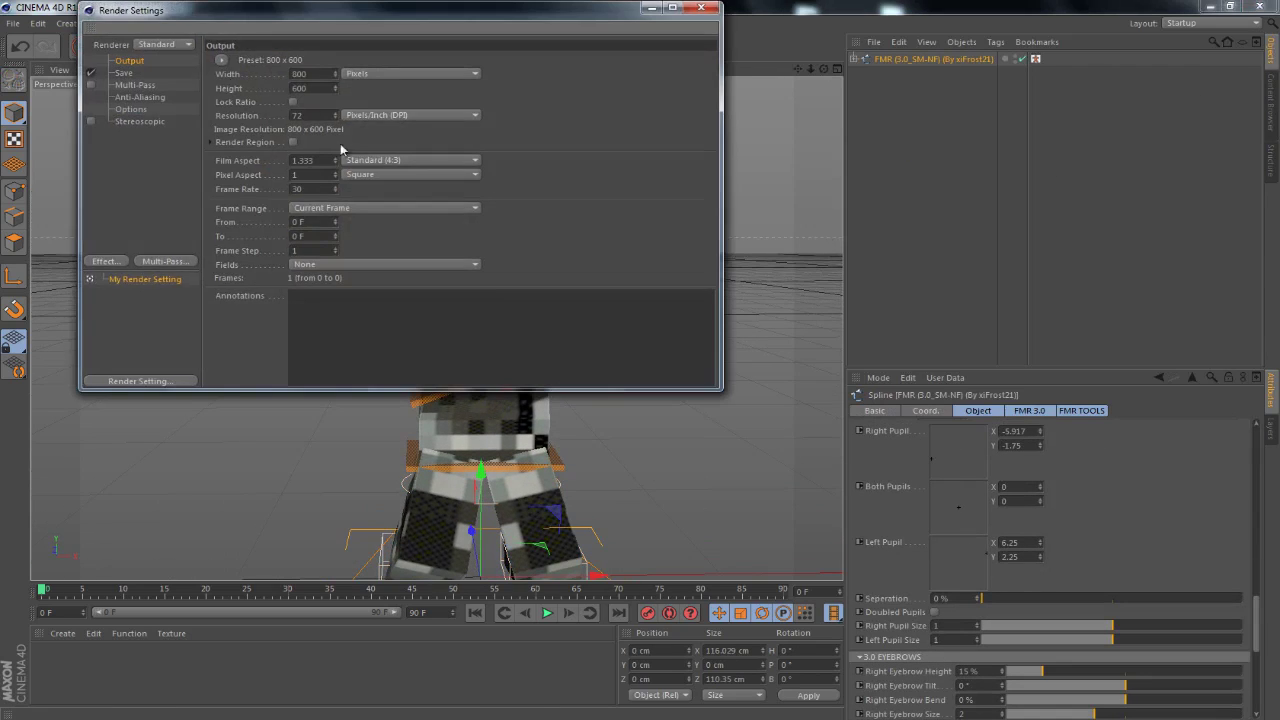
{"action": "left_click", "coordinate": [1270, 100]}
{"action": "double_click", "coordinate": [920, 274]}
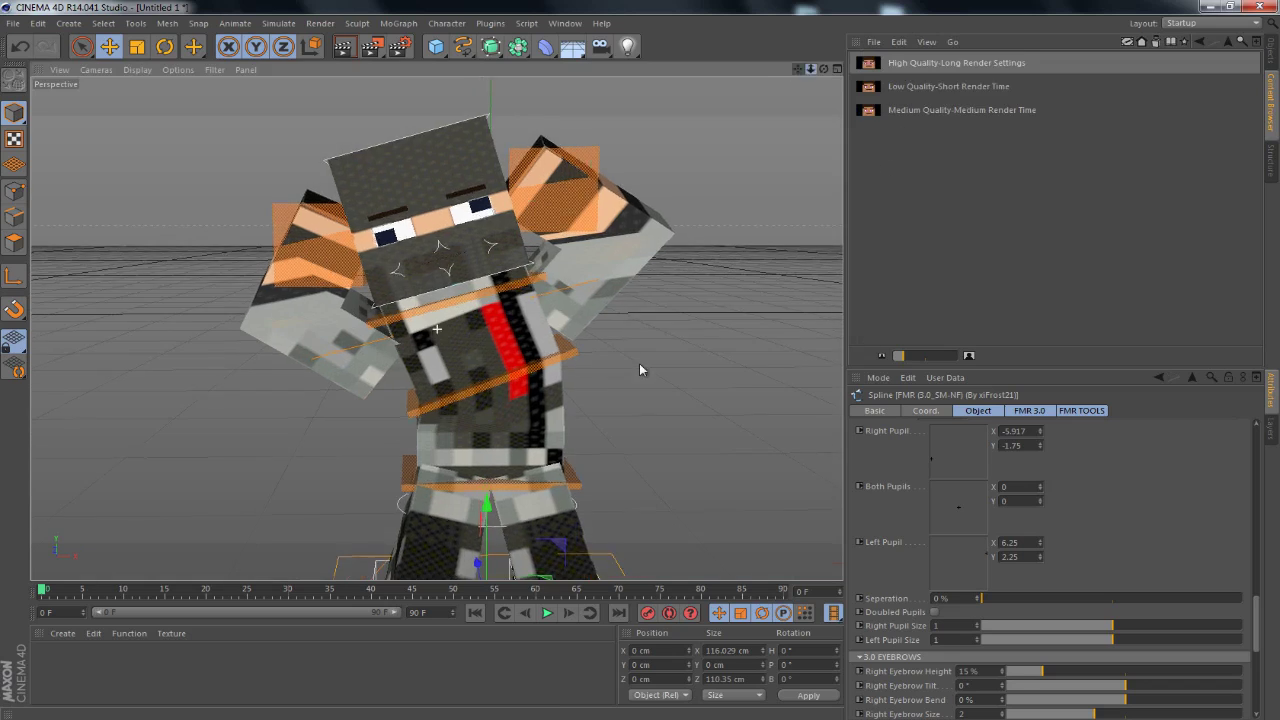
{"action": "scroll", "coordinate": [643, 364], "scroll_direction": "down", "scroll_amount": 3}
{"action": "scroll", "coordinate": [643, 364], "scroll_direction": "down", "scroll_amount": 3}
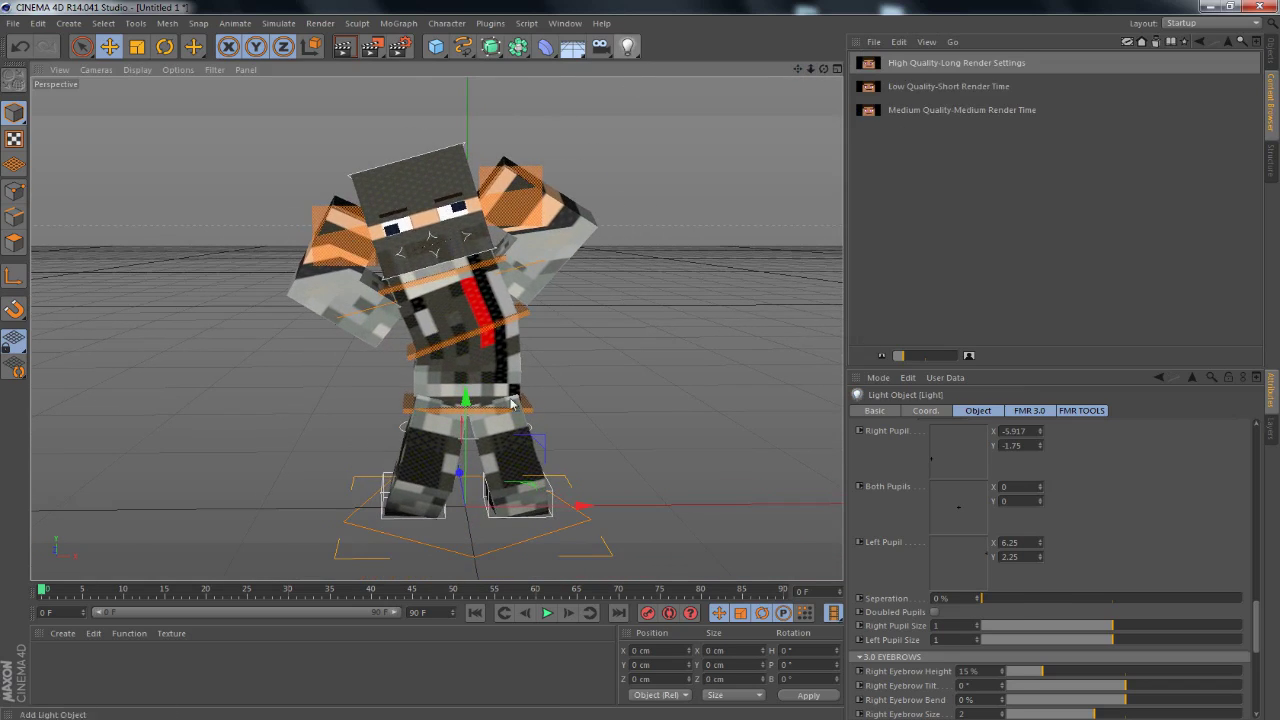
{"action": "left_click", "coordinate": [627, 46]}
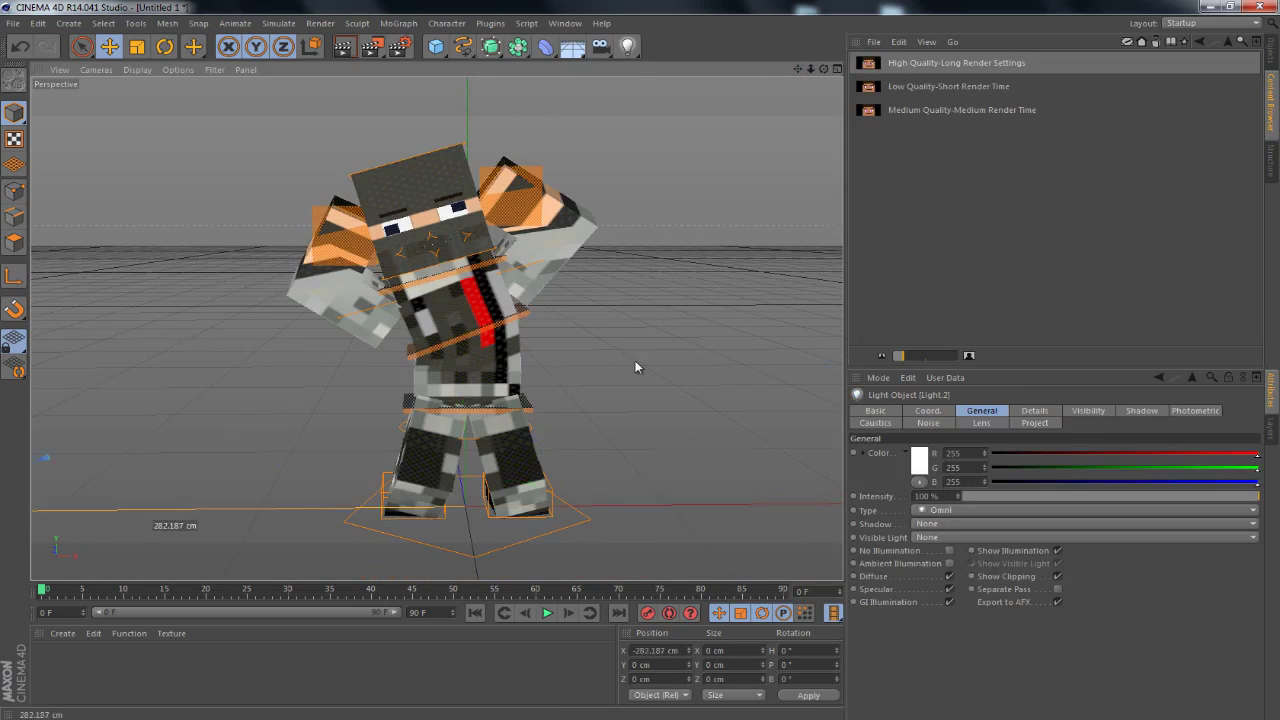
Set a PNG save path under Render Settings > Save and render to the Picture Viewer
{"action": "left_click", "coordinate": [399, 46]}
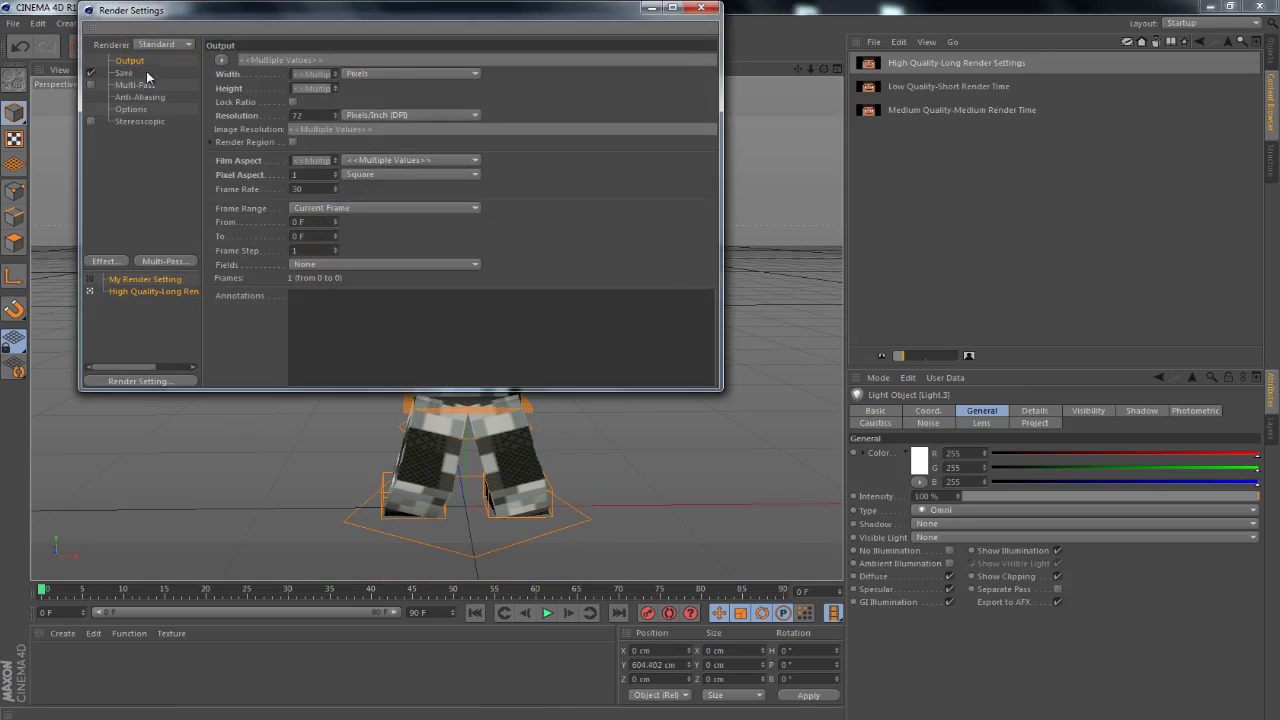
{"action": "left_click", "coordinate": [140, 72]}
{"action": "left_click", "coordinate": [130, 61]}
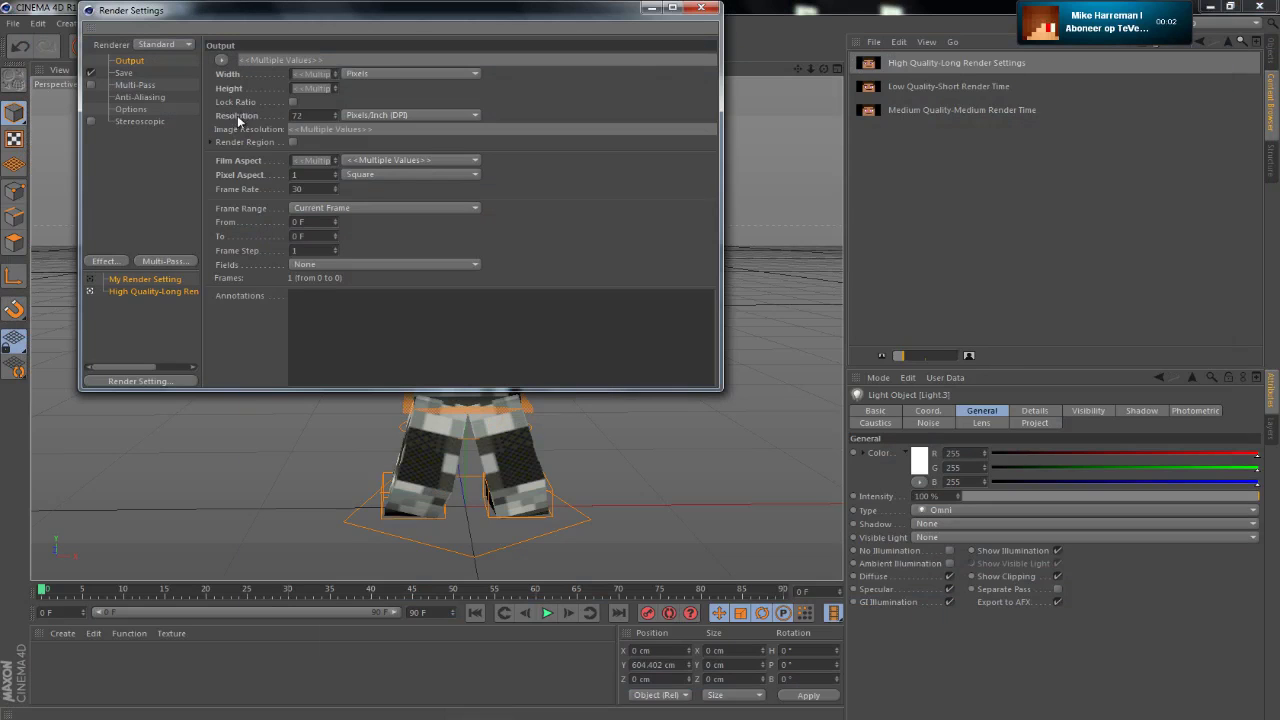
{"action": "type", "text": "1280"}
{"action": "left_click", "coordinate": [123, 73]}
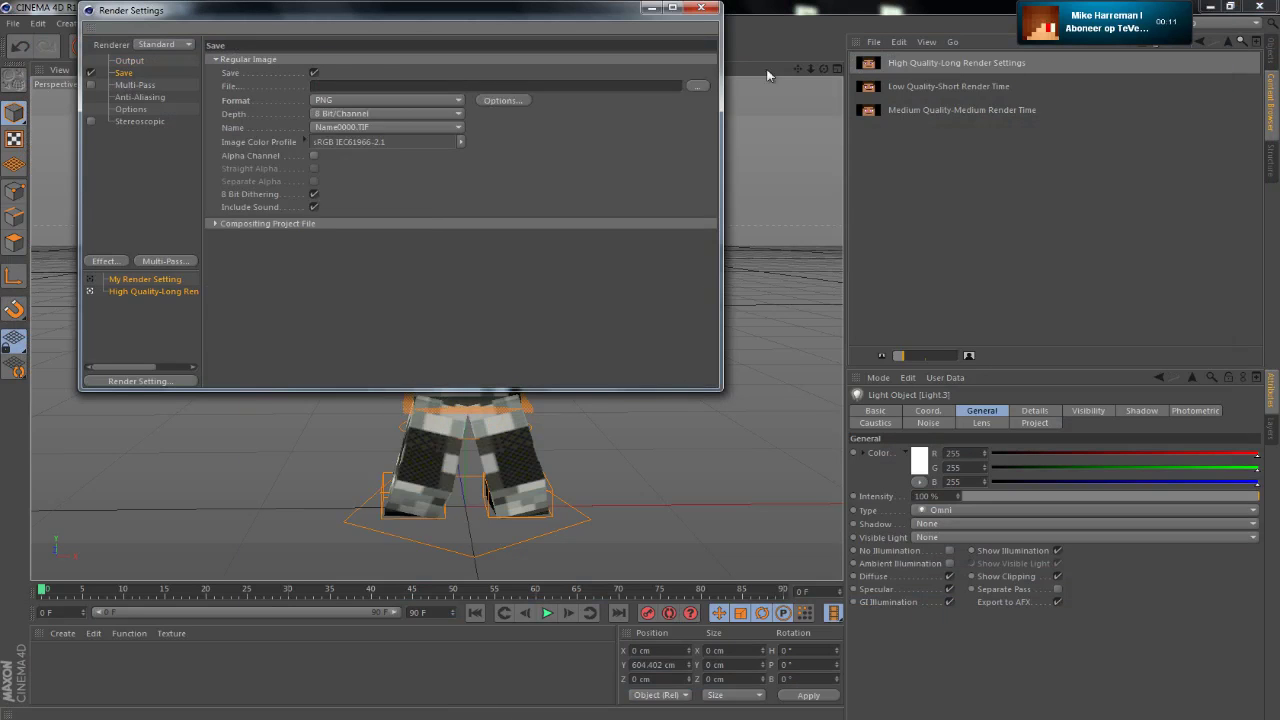
{"action": "left_click", "coordinate": [703, 84]}
{"action": "left_click", "coordinate": [593, 373]}
{"action": "left_click", "coordinate": [701, 7]}
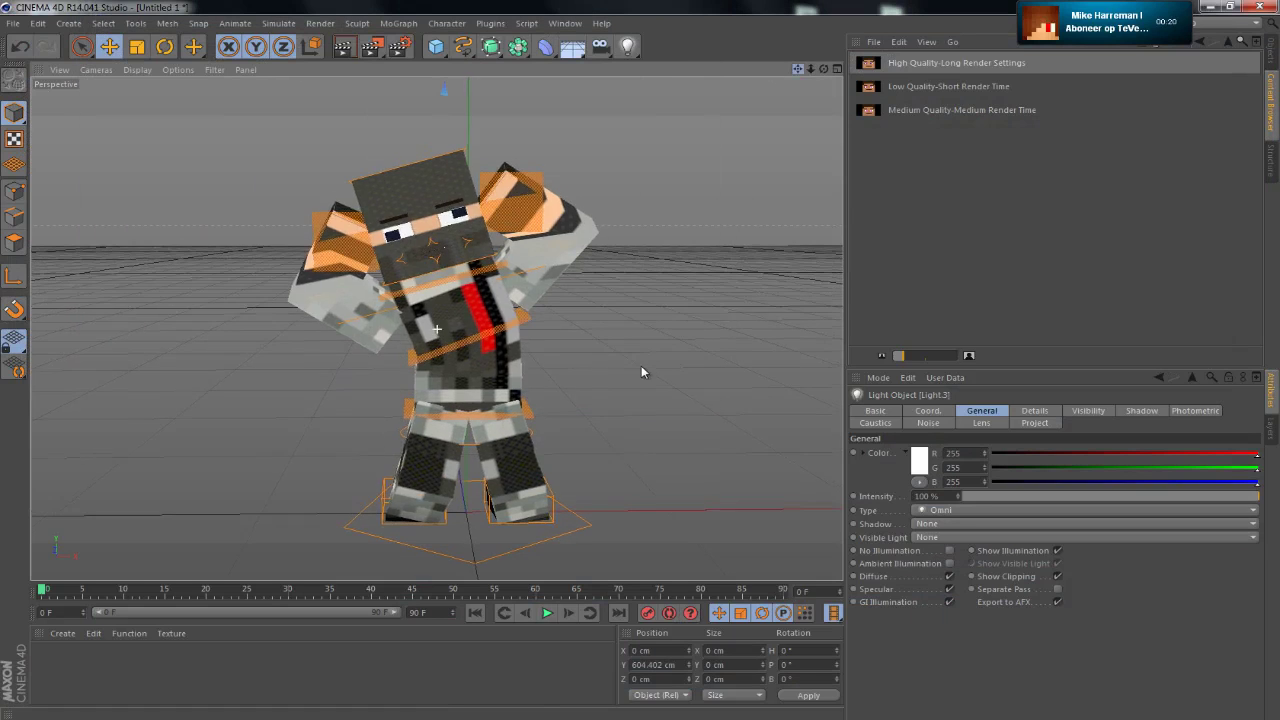
{"action": "left_click", "coordinate": [392, 50]}
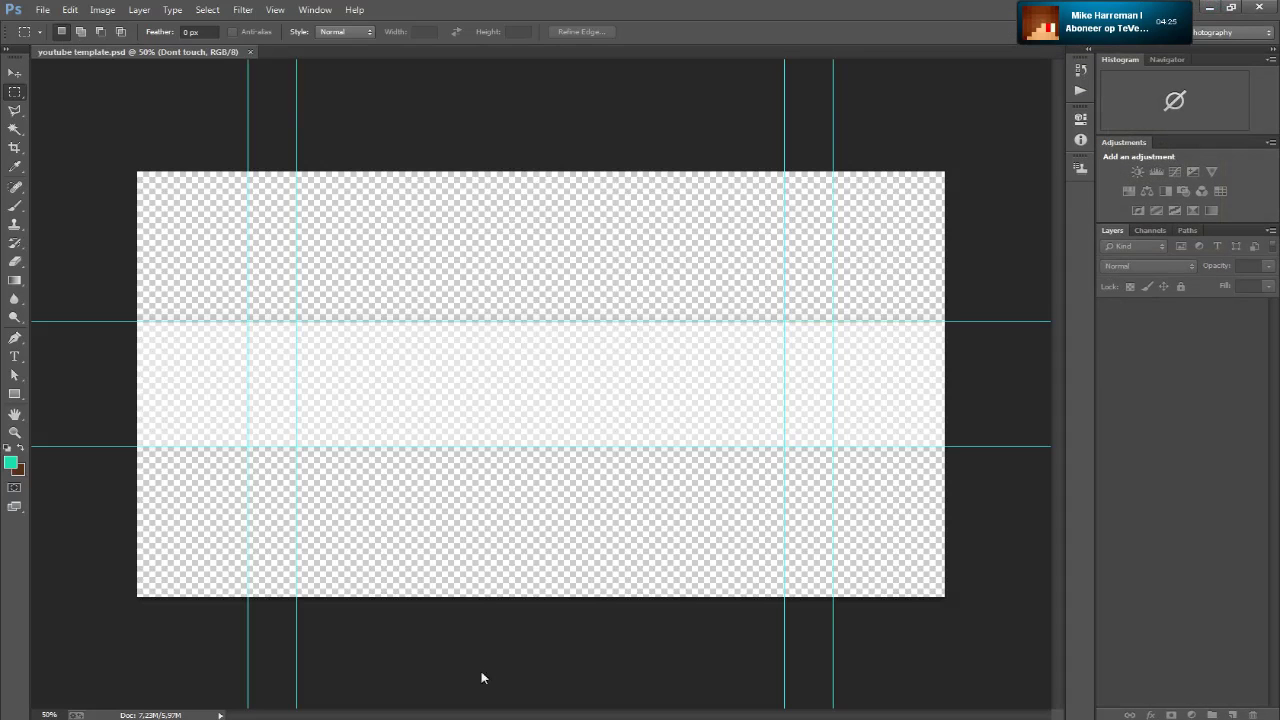
Place a Minecraft scenery image from the 4D minecraft folder, enlarged on the banner's right half
{"action": "left_click", "coordinate": [43, 9]}
{"action": "left_click", "coordinate": [60, 251]}
{"action": "left_click", "coordinate": [357, 278]}
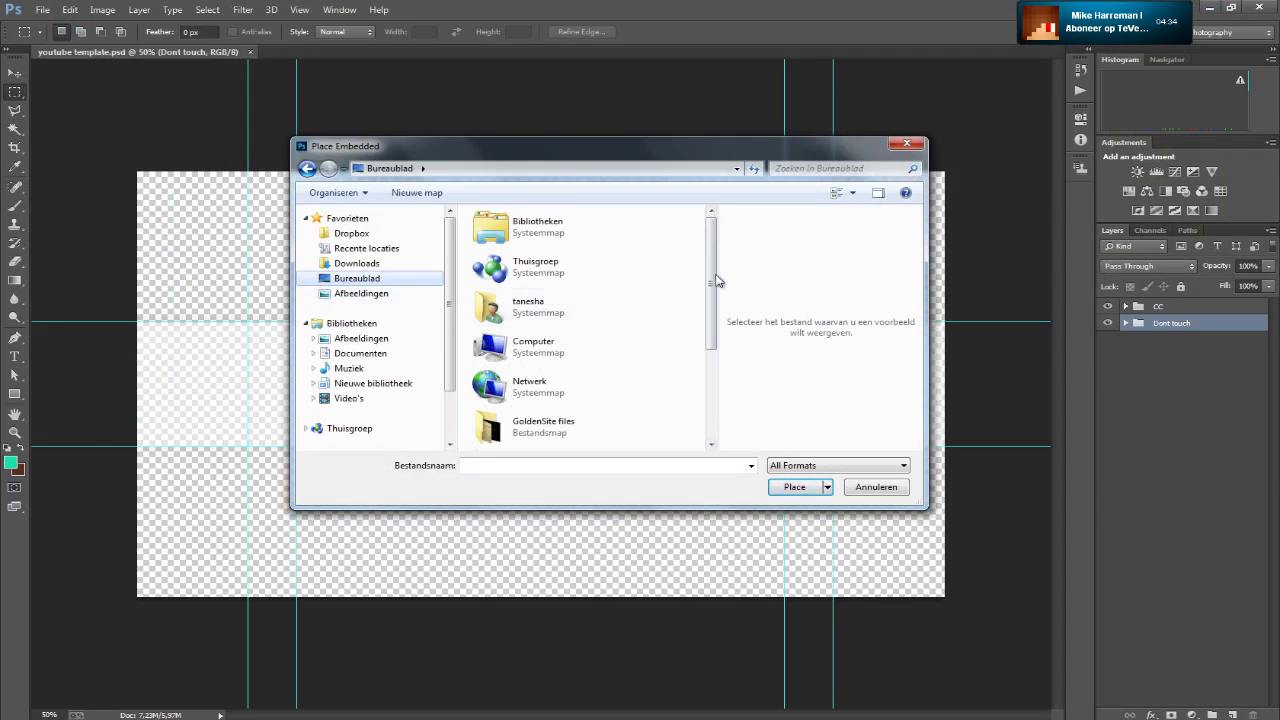
{"action": "double_click", "coordinate": [528, 236]}
{"action": "double_click", "coordinate": [528, 236]}
{"action": "scroll", "coordinate": [600, 330], "scroll_direction": "down", "scroll_amount": 3}
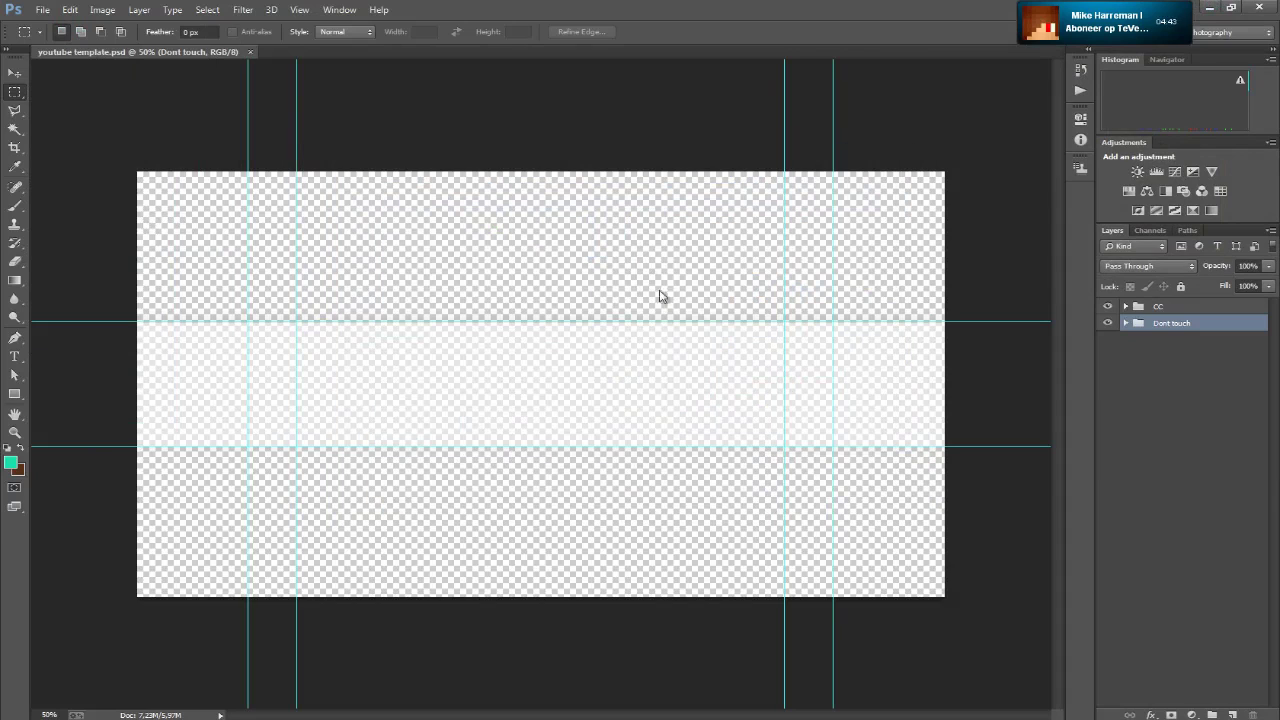
{"action": "left_click_drag", "start_coordinate": [597, 352], "coordinate": [860, 212]}
{"action": "left_click_drag", "start_coordinate": [449, 429], "coordinate": [446, 534]}
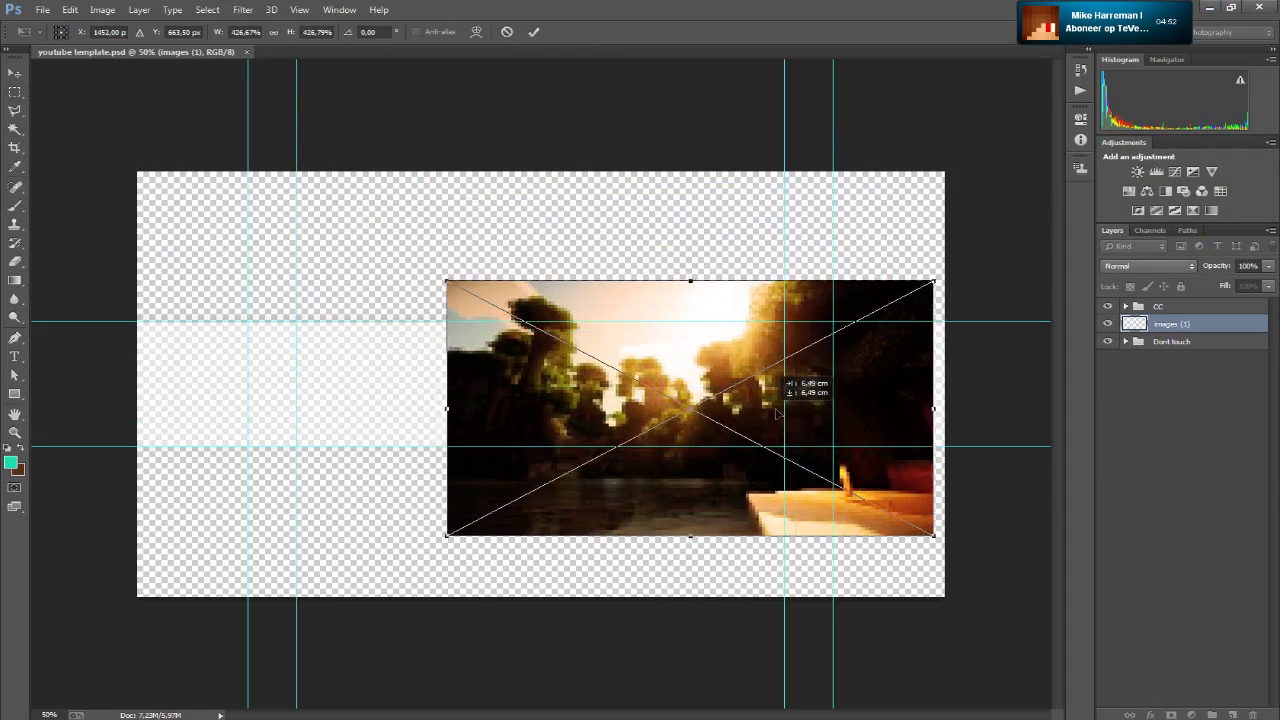
{"action": "mouse_move", "coordinate": [744, 414]}
{"action": "left_mouse_down"}
{"action": "mouse_move", "coordinate": [800, 408]}
{"action": "mouse_move", "coordinate": [769, 406]}
{"action": "left_mouse_up"}
{"action": "key", "text": "Return"}
Place Jungle_4515393_lrg on the banner's left half, stretched slightly taller
{"action": "left_click", "coordinate": [43, 9]}
{"action": "left_click", "coordinate": [60, 251]}
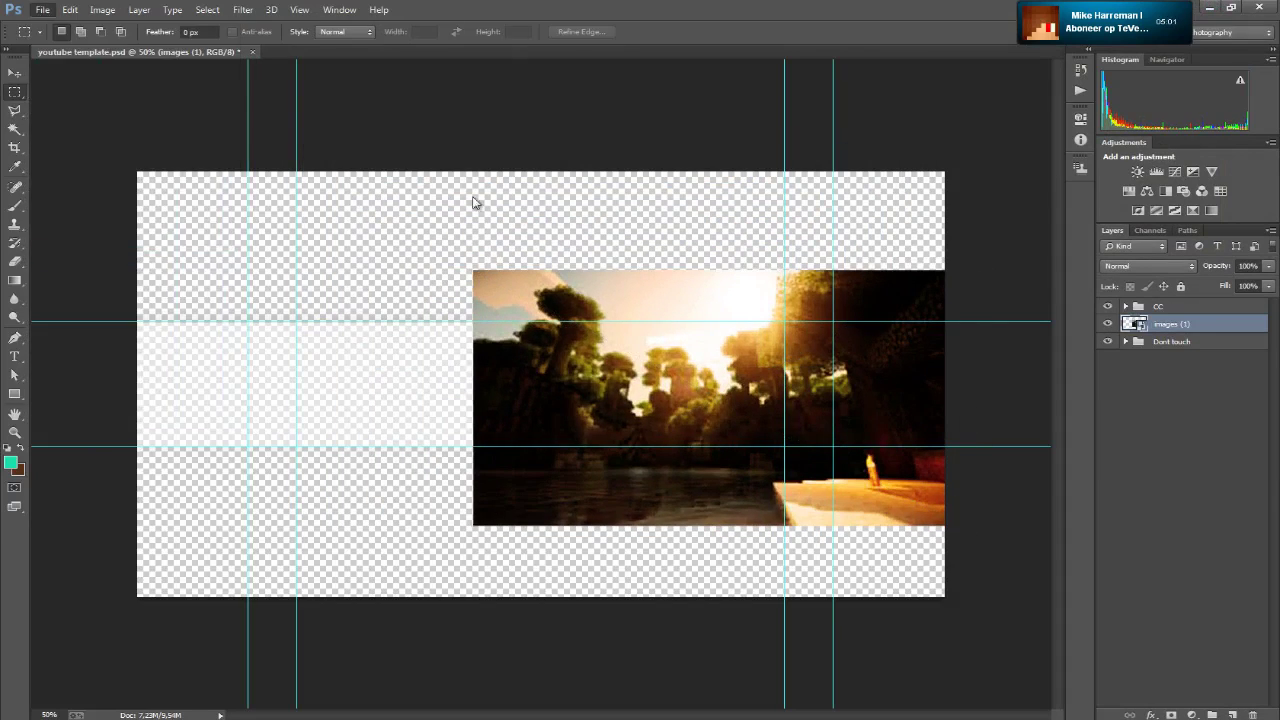
{"action": "left_click_drag", "start_coordinate": [723, 283], "coordinate": [726, 334]}
{"action": "double_click", "coordinate": [543, 235]}
{"action": "left_click_drag", "start_coordinate": [614, 320], "coordinate": [416, 358]}
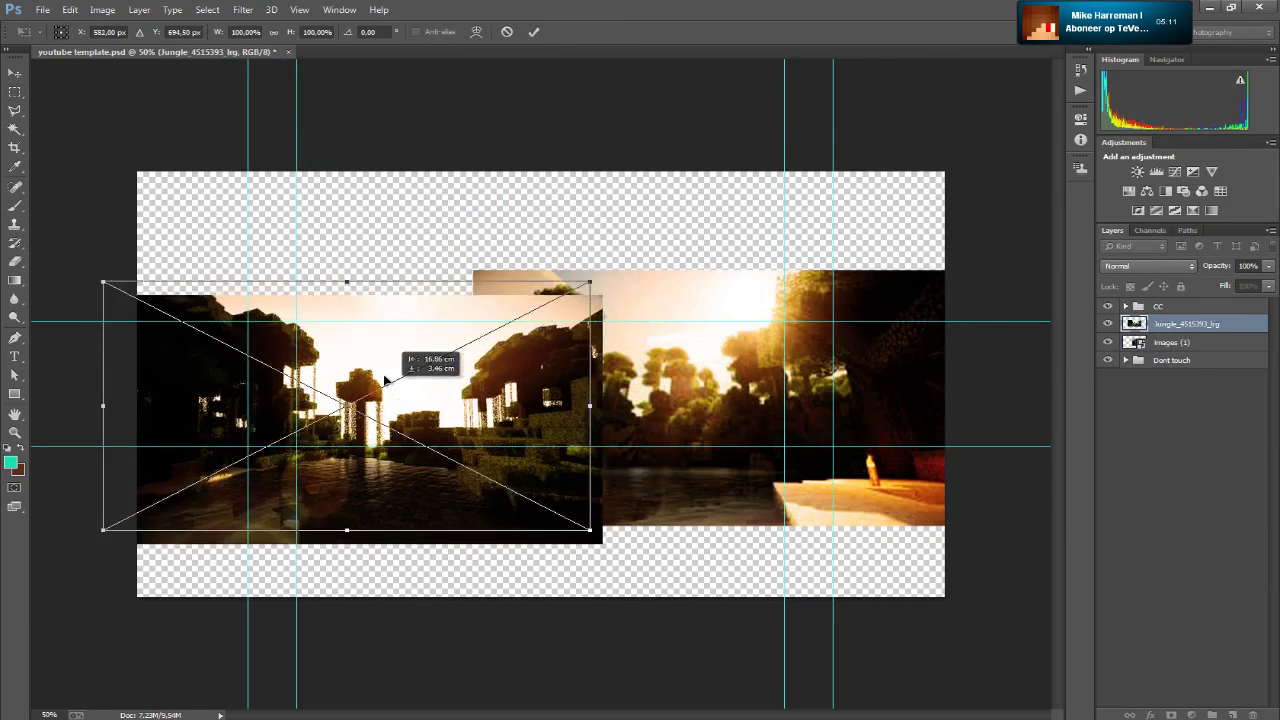
{"action": "left_click_drag", "start_coordinate": [334, 263], "coordinate": [334, 258]}
{"action": "left_click", "coordinate": [533, 31]}
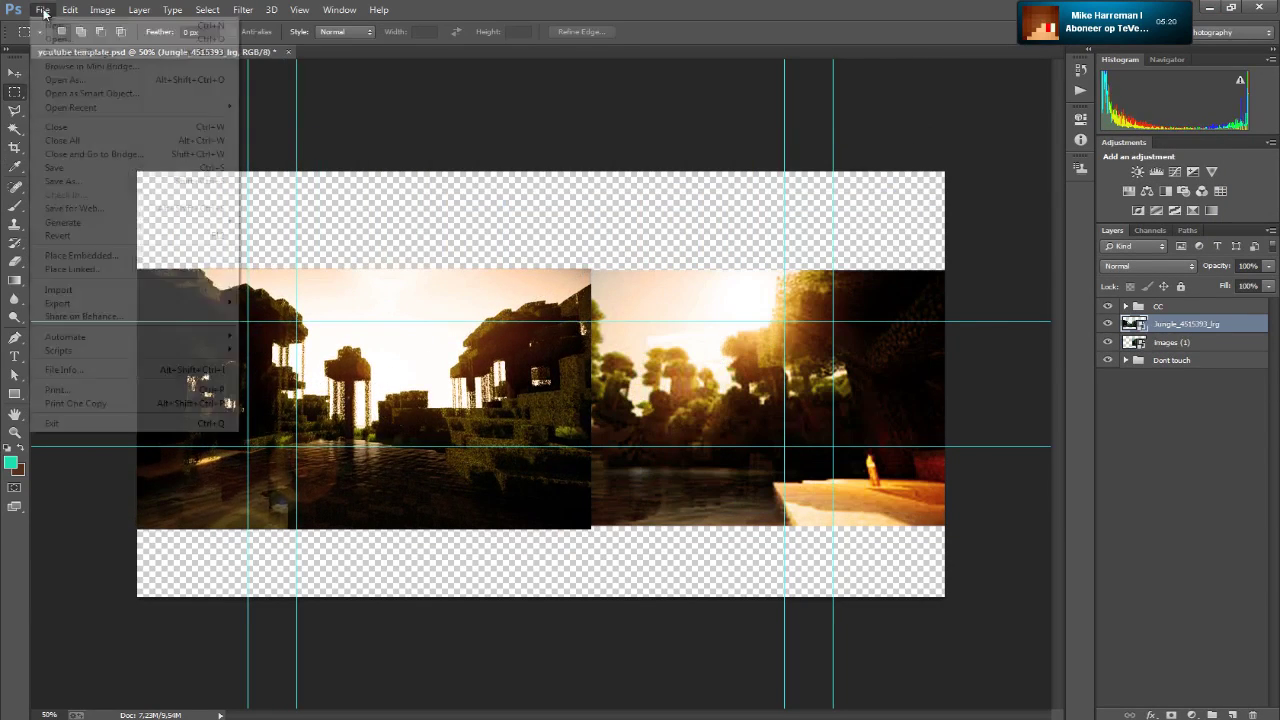
Put the jungle layer beneath images (1), soften the seam, and overlap the right image
{"action": "left_click_drag", "start_coordinate": [1163, 342], "coordinate": [1110, 402]}
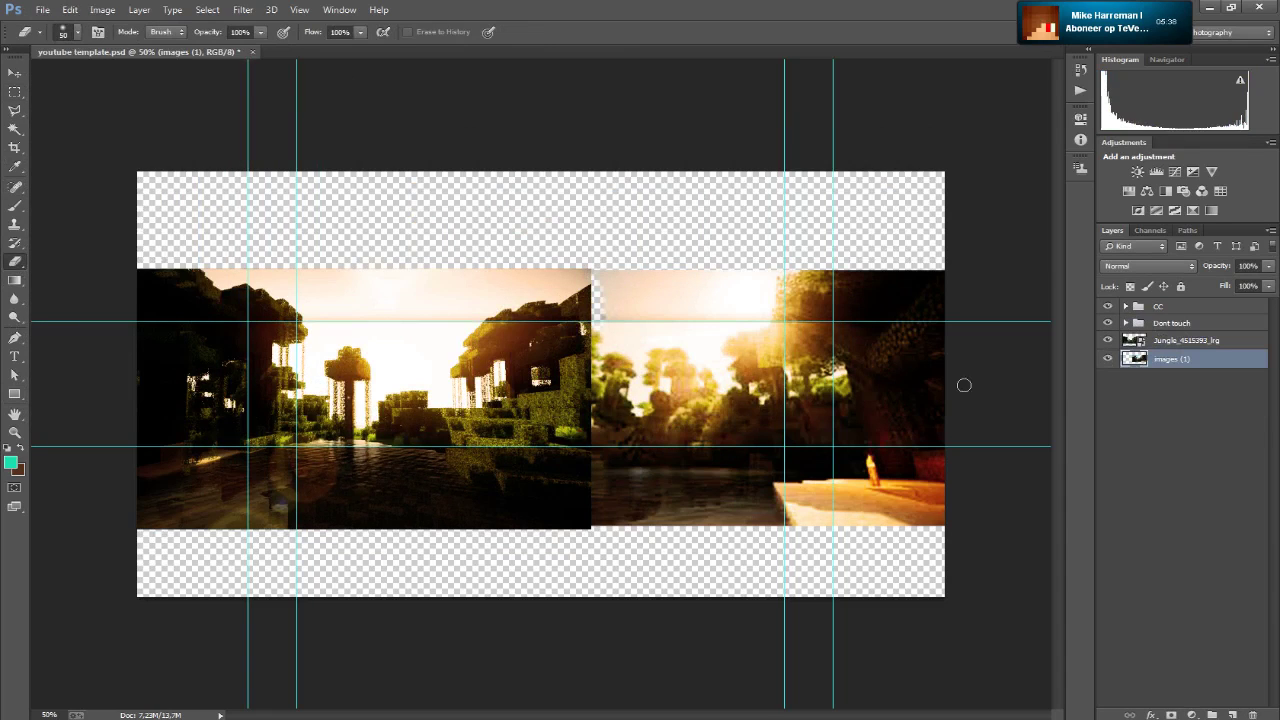
{"action": "left_click_drag", "start_coordinate": [1160, 342], "coordinate": [1160, 366]}
{"action": "left_click_drag", "start_coordinate": [752, 403], "coordinate": [712, 408]}
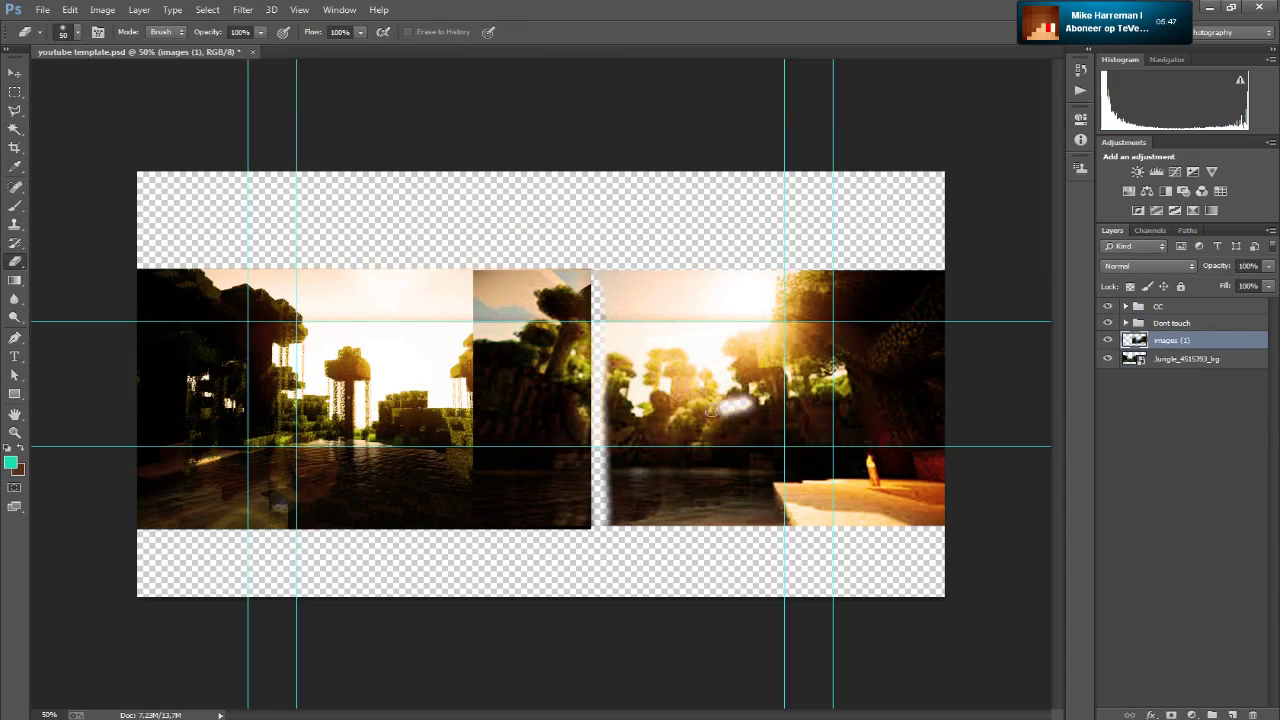
{"action": "key", "text": "v"}
{"action": "left_click_drag", "start_coordinate": [815, 419], "coordinate": [783, 419]}
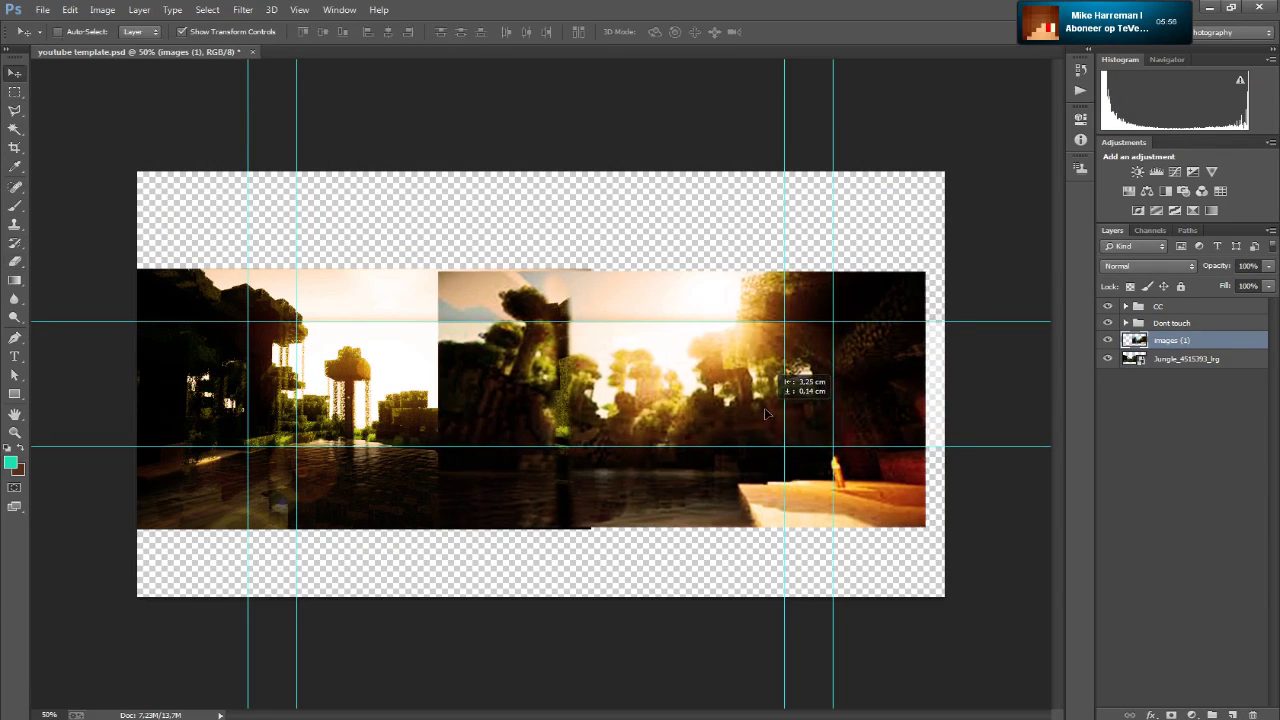
Place another embedded image from the Minecraft images folder into the banner
{"action": "left_click", "coordinate": [43, 9]}
{"action": "left_click", "coordinate": [80, 257]}
{"action": "double_click", "coordinate": [507, 405]}
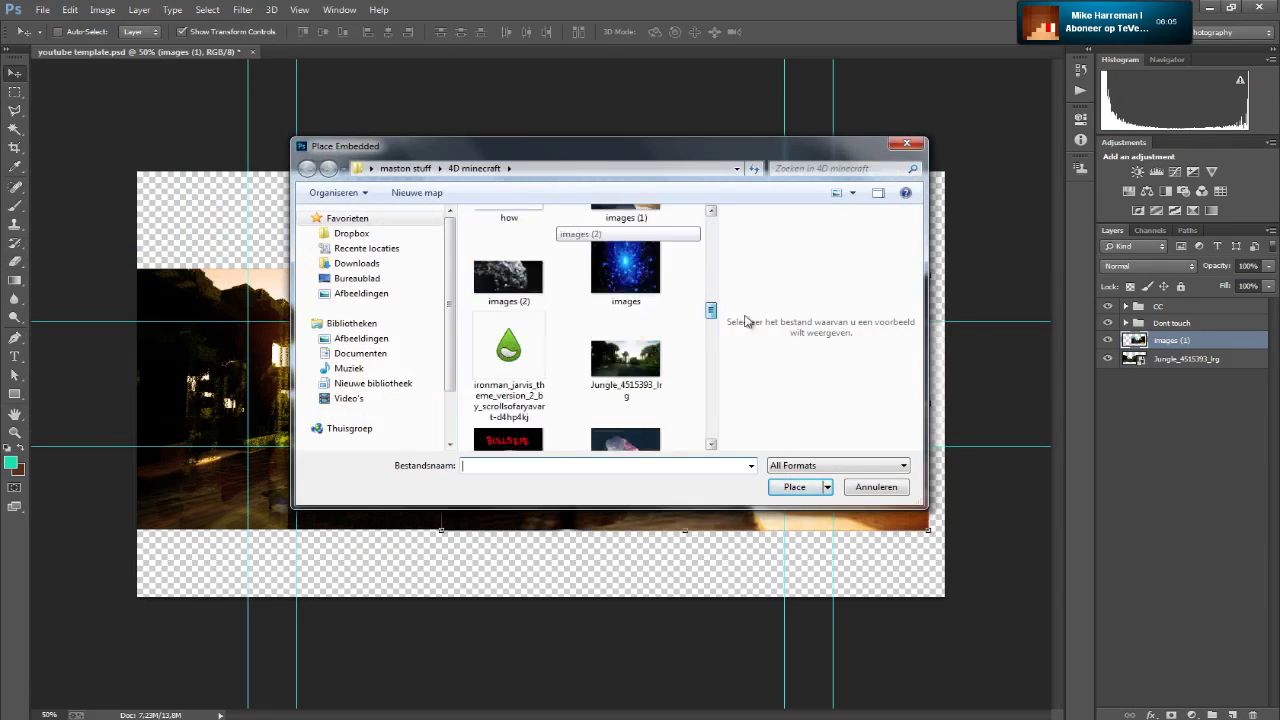
{"action": "double_click", "coordinate": [510, 240]}
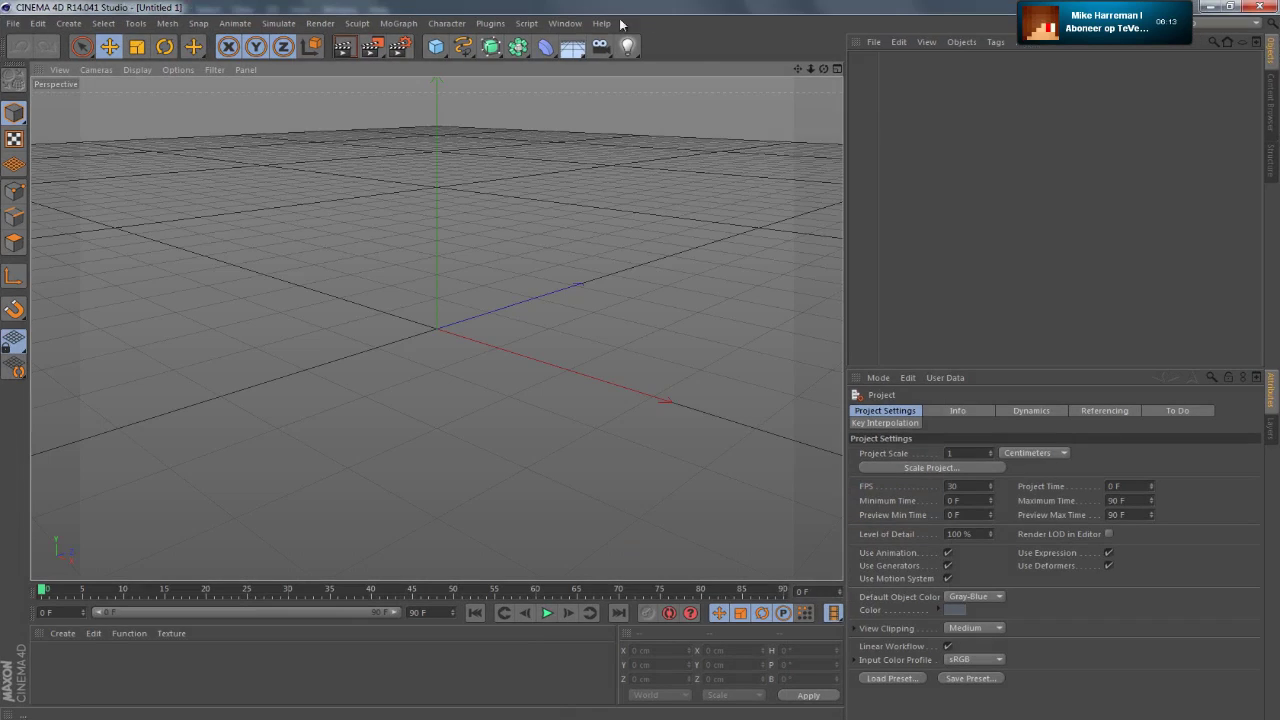
Add a MoText object reading 'Ruben Games' with a 100 cm depth
{"action": "left_click", "coordinate": [398, 23]}
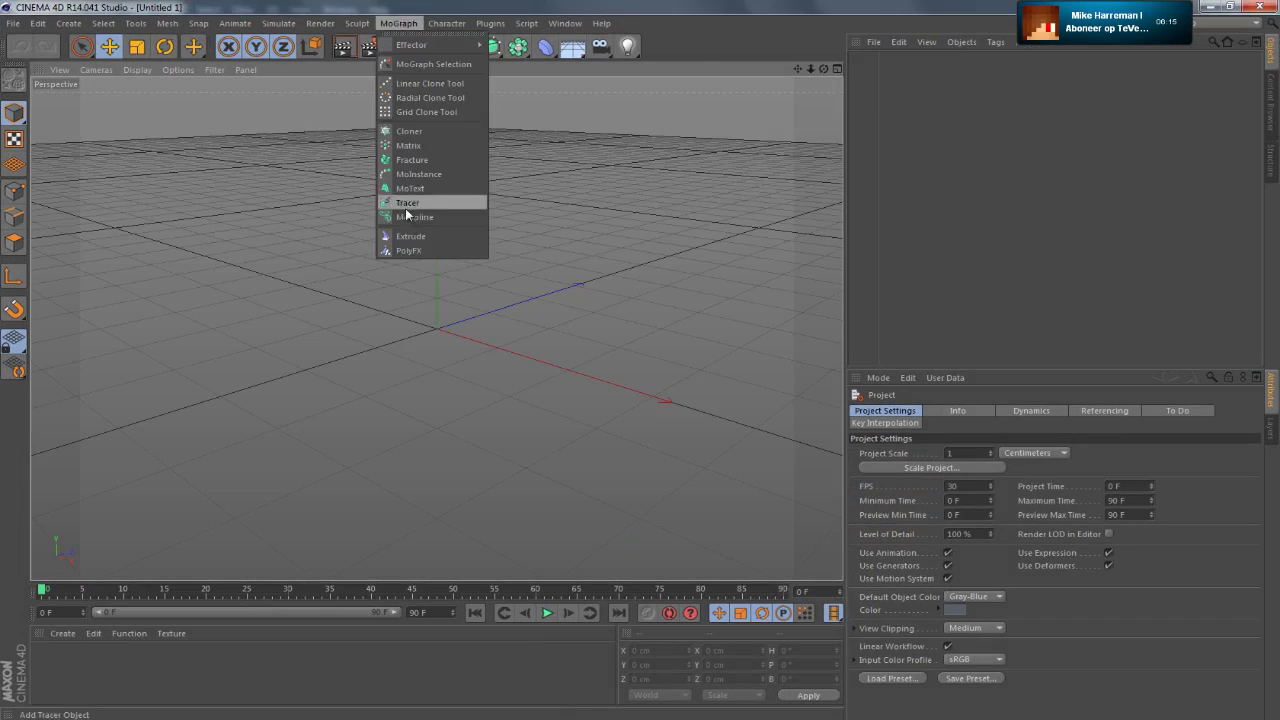
{"action": "left_click", "coordinate": [414, 212]}
{"action": "triple_click", "coordinate": [1009, 470]}
{"action": "type", "text": "Ruben"}
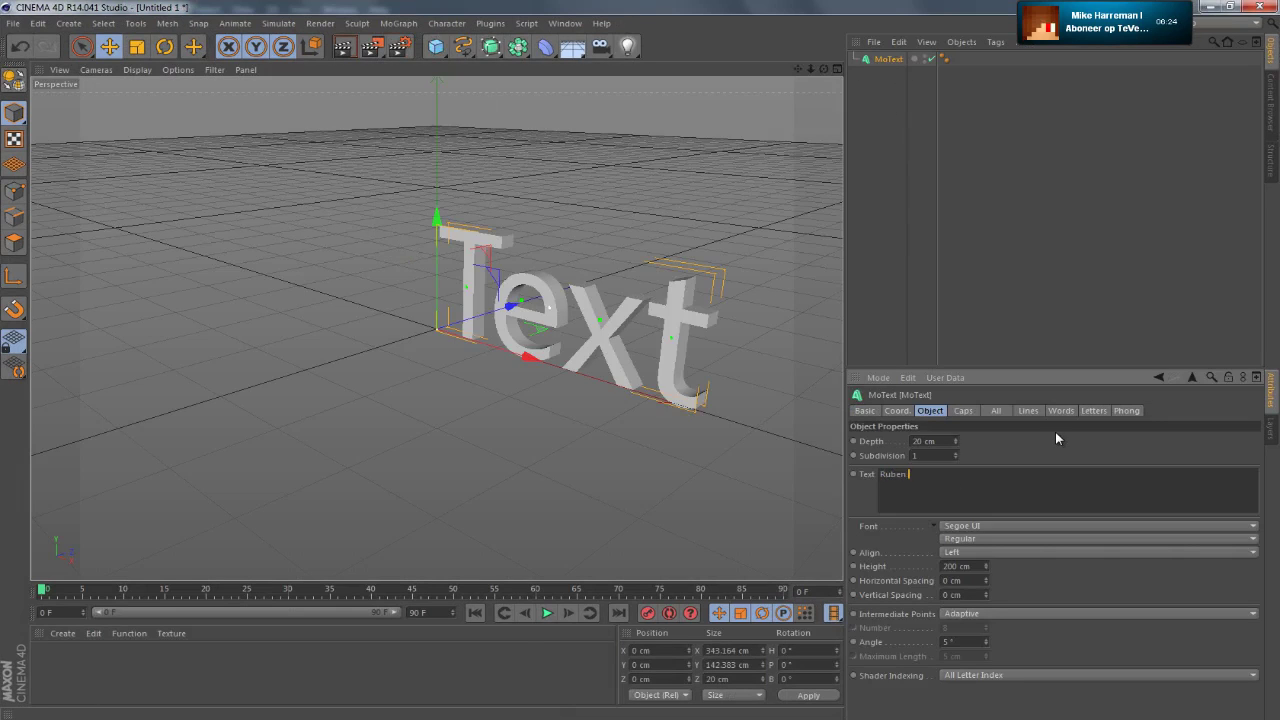
{"action": "type", "text": " Games"}
{"action": "double_click", "coordinate": [922, 441]}
{"action": "type", "text": "100"}
{"action": "key", "text": "Return"}
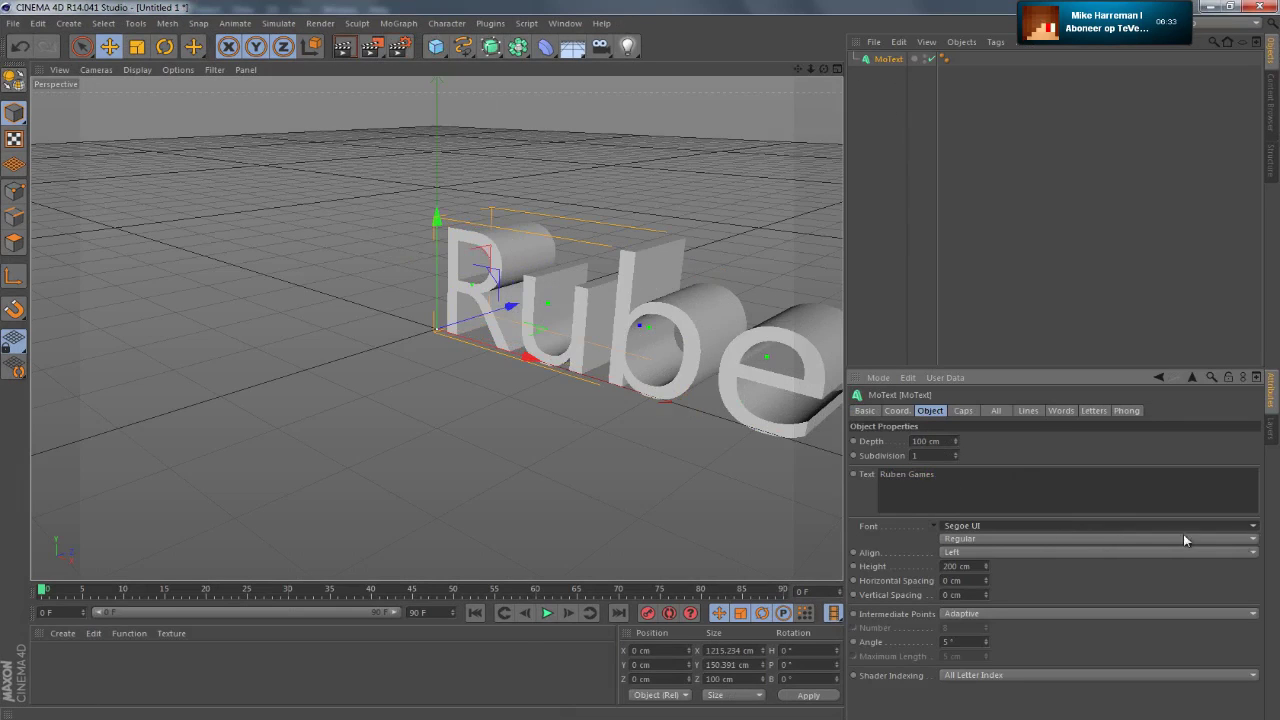
Switch the text to the MINECRAFTER 3 font and give it a Fillet start cap
{"action": "left_click", "coordinate": [1150, 526]}
{"action": "scroll", "coordinate": [1097, 476], "scroll_direction": "up", "scroll_amount": 5}
{"action": "left_click", "coordinate": [1100, 208]}
{"action": "left_click", "coordinate": [962, 410]}
{"action": "left_click", "coordinate": [968, 441]}
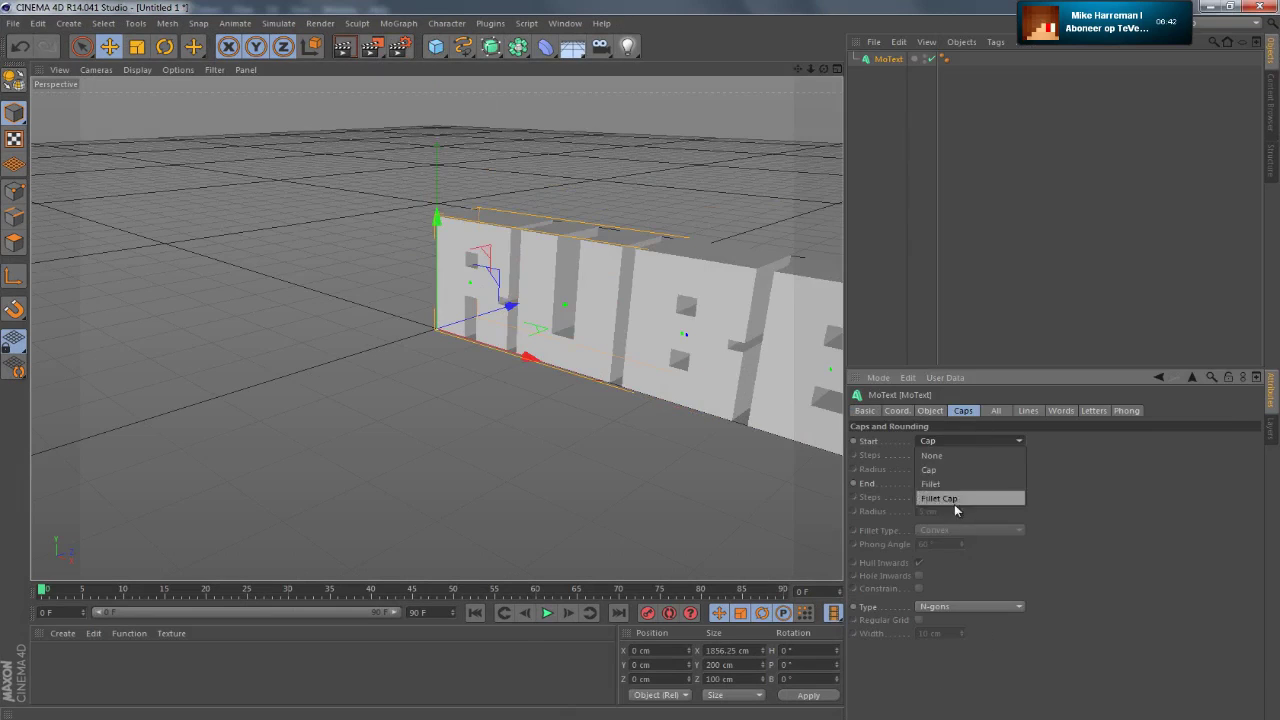
{"action": "left_click", "coordinate": [955, 498]}
{"action": "left_click_drag", "start_coordinate": [823, 68], "coordinate": [637, 368]}
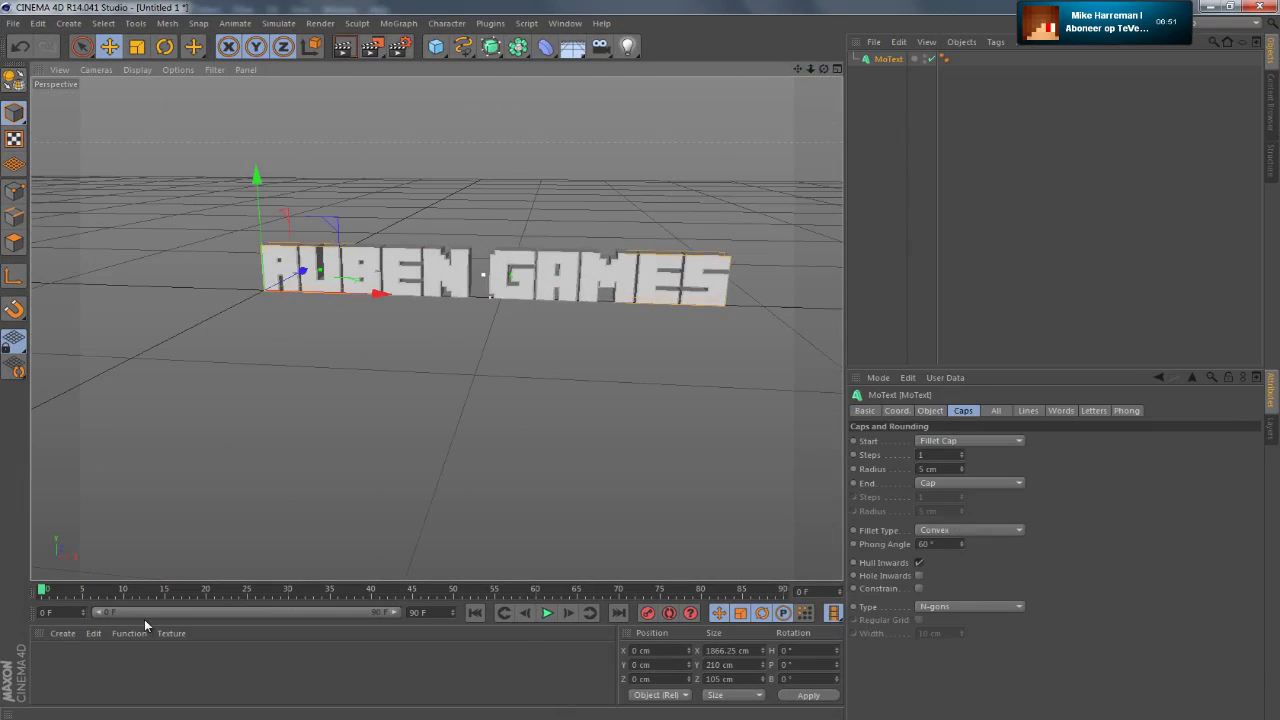
Create a reflective yellow material and apply it to the RUBEN GAMES text
{"action": "double_click", "coordinate": [144, 665]}
{"action": "double_click", "coordinate": [47, 660]}
{"action": "left_click", "coordinate": [409, 175]}
{"action": "left_click", "coordinate": [412, 138]}
{"action": "left_click", "coordinate": [380, 248]}
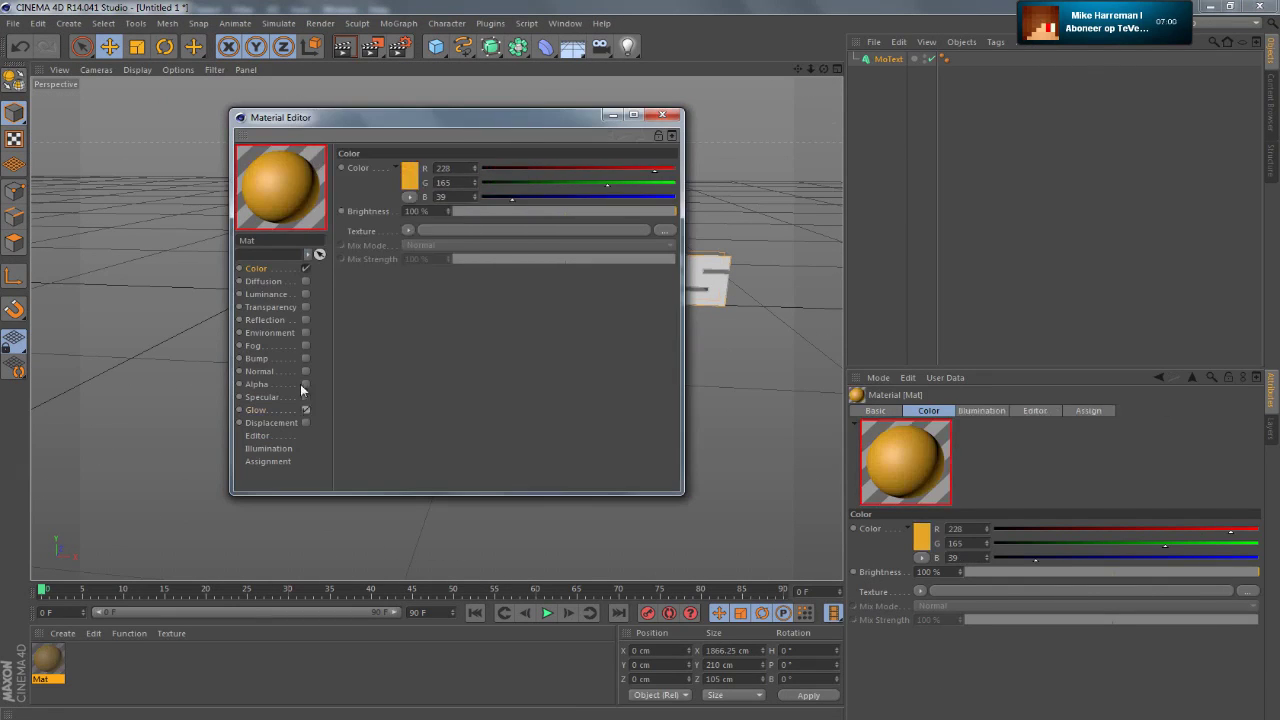
{"action": "left_click", "coordinate": [305, 319]}
{"action": "left_click", "coordinate": [409, 175]}
{"action": "left_click", "coordinate": [371, 246]}
{"action": "left_click", "coordinate": [662, 115]}
{"action": "mouse_move", "coordinate": [47, 660]}
{"action": "left_mouse_down"}
{"action": "mouse_move", "coordinate": [890, 58]}
{"action": "mouse_move", "coordinate": [813, 67]}
{"action": "mouse_move", "coordinate": [893, 85]}
{"action": "left_mouse_up"}
Set renders to save as PNG with an alpha channel, named 'super swagg'
{"action": "left_click", "coordinate": [1268, 118]}
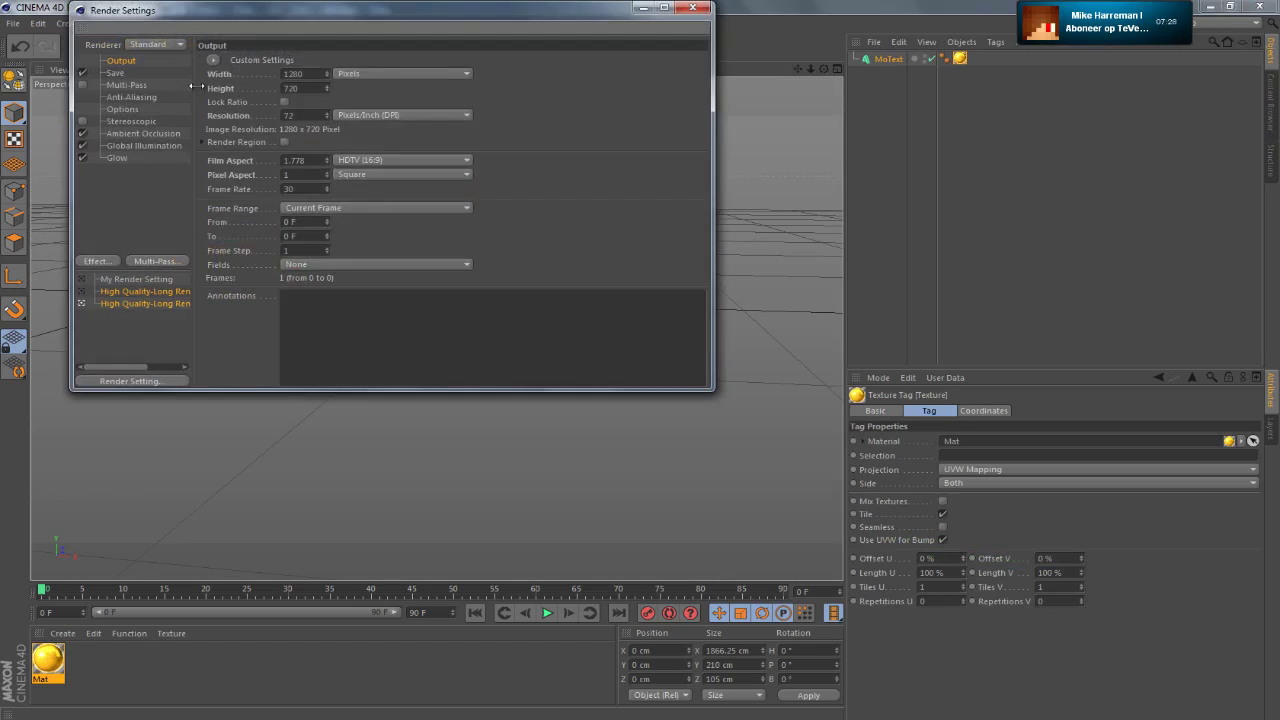
{"action": "left_click", "coordinate": [376, 100]}
{"action": "left_click", "coordinate": [329, 264]}
{"action": "left_click", "coordinate": [305, 156]}
{"action": "type", "text": "super"}
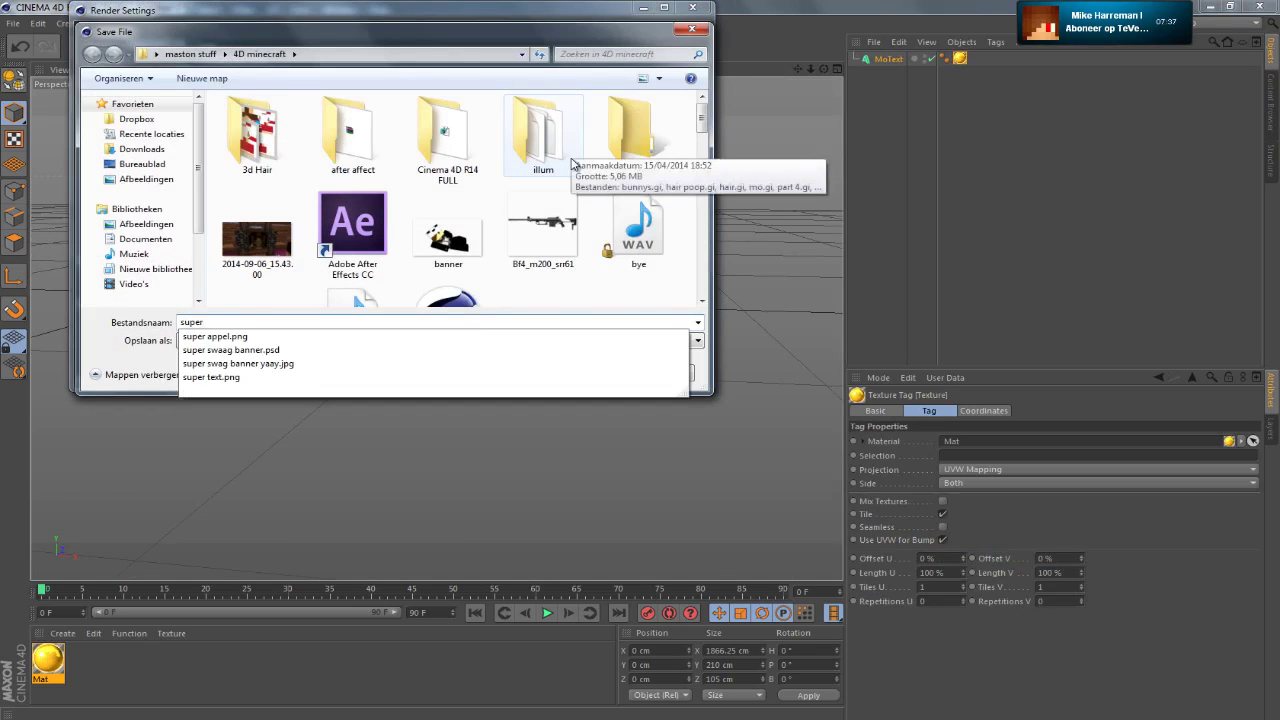
{"action": "type", "text": " swagg"}
{"action": "left_click", "coordinate": [590, 372]}
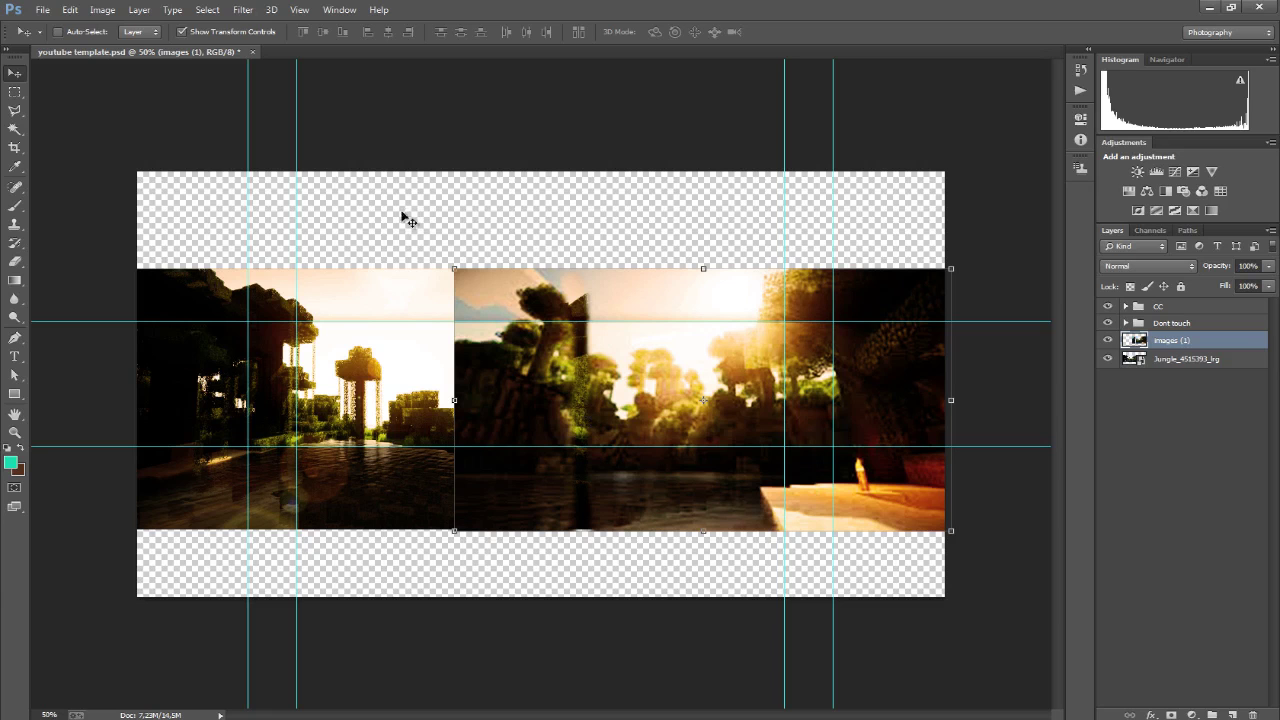
Place the 'super swagg' title render into the banner and commit it
{"action": "left_click", "coordinate": [42, 9]}
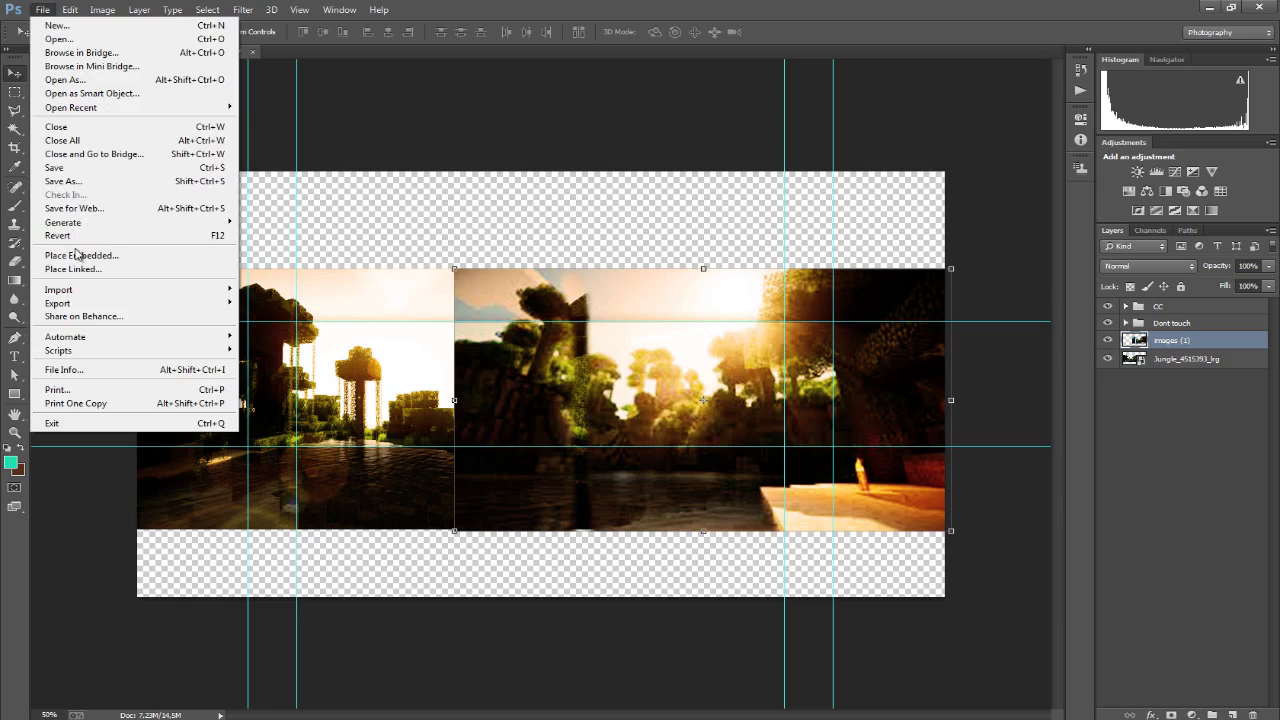
{"action": "left_click", "coordinate": [60, 254]}
{"action": "scroll", "coordinate": [538, 276], "scroll_direction": "up", "scroll_amount": 1}
{"action": "scroll", "coordinate": [600, 294], "scroll_direction": "down", "scroll_amount": 5}
{"action": "scroll", "coordinate": [600, 300], "scroll_direction": "down", "scroll_amount": 3}
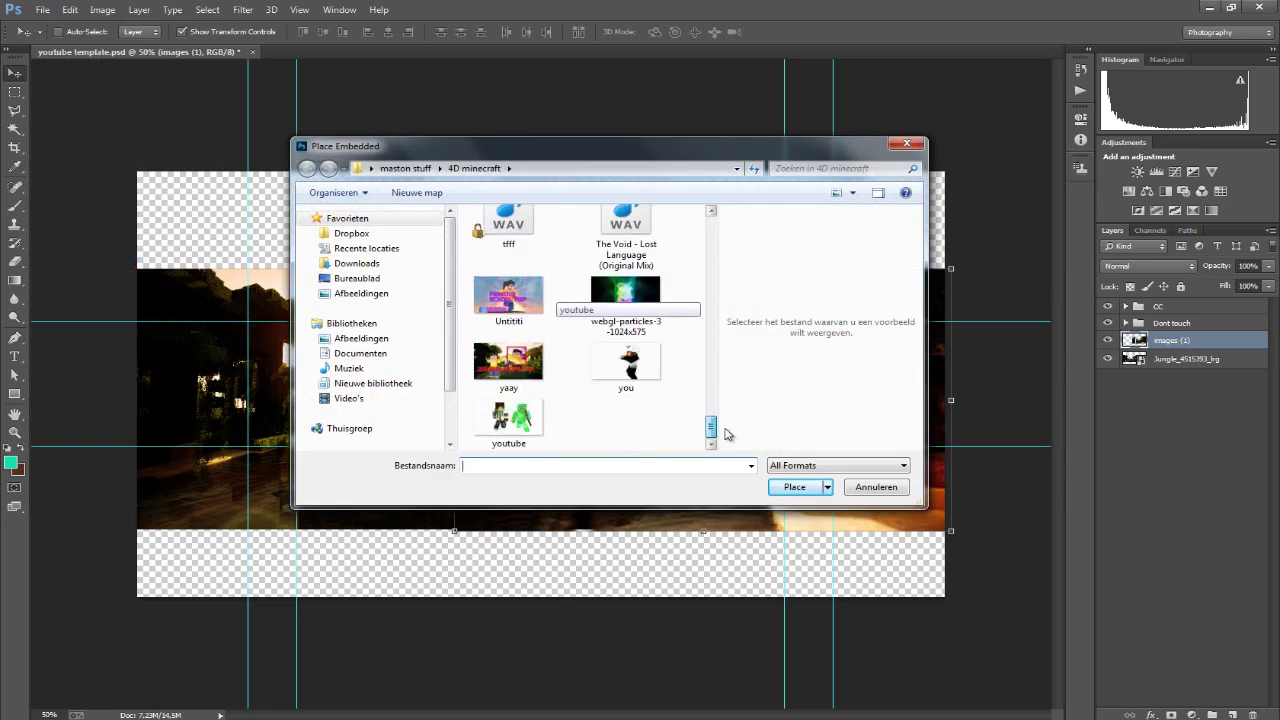
{"action": "scroll", "coordinate": [586, 314], "scroll_direction": "up", "scroll_amount": 3}
{"action": "scroll", "coordinate": [690, 303], "scroll_direction": "up", "scroll_amount": 5}
{"action": "scroll", "coordinate": [690, 303], "scroll_direction": "up", "scroll_amount": 5}
{"action": "scroll", "coordinate": [609, 291], "scroll_direction": "down", "scroll_amount": 3}
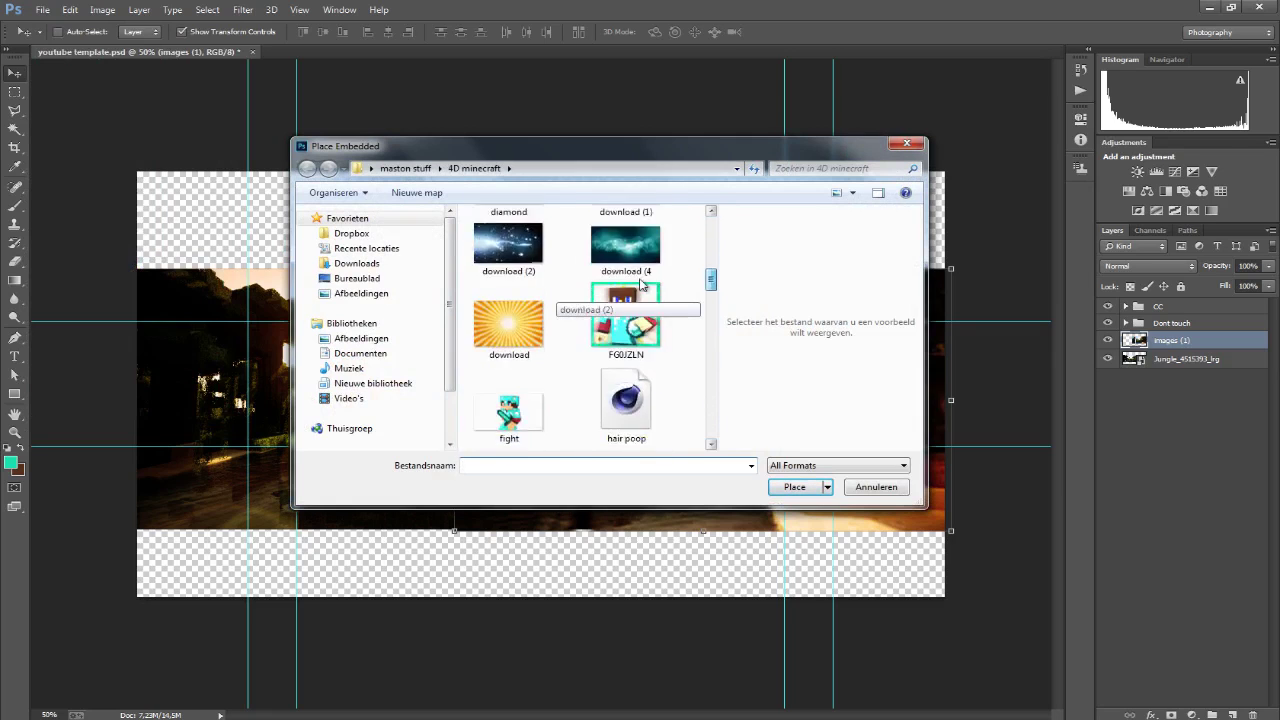
{"action": "scroll", "coordinate": [634, 323], "scroll_direction": "down", "scroll_amount": 5}
{"action": "scroll", "coordinate": [628, 370], "scroll_direction": "down", "scroll_amount": 2}
{"action": "scroll", "coordinate": [628, 370], "scroll_direction": "down", "scroll_amount": 2}
{"action": "double_click", "coordinate": [625, 300]}
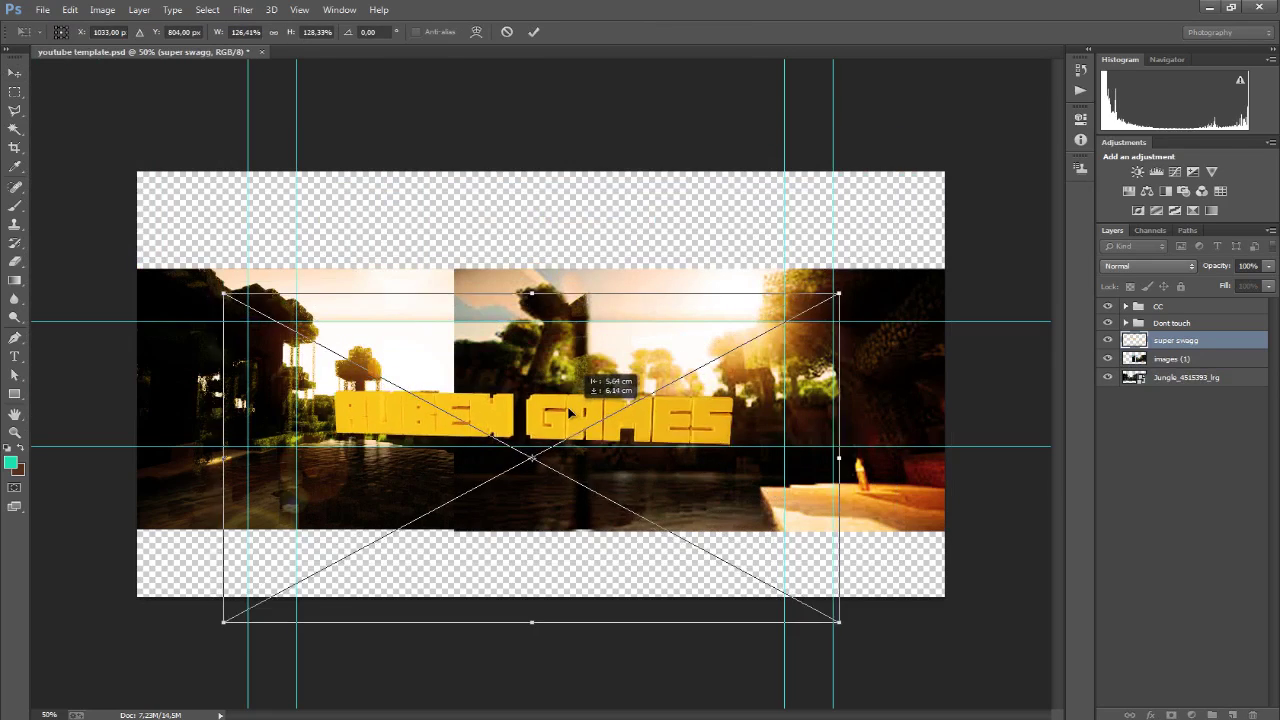
{"action": "key", "text": "Return"}
Place the 'nice' character image and shrink it to about 61%
{"action": "left_click", "coordinate": [43, 9]}
{"action": "left_click", "coordinate": [80, 255]}
{"action": "scroll", "coordinate": [571, 343], "scroll_direction": "down", "scroll_amount": 3}
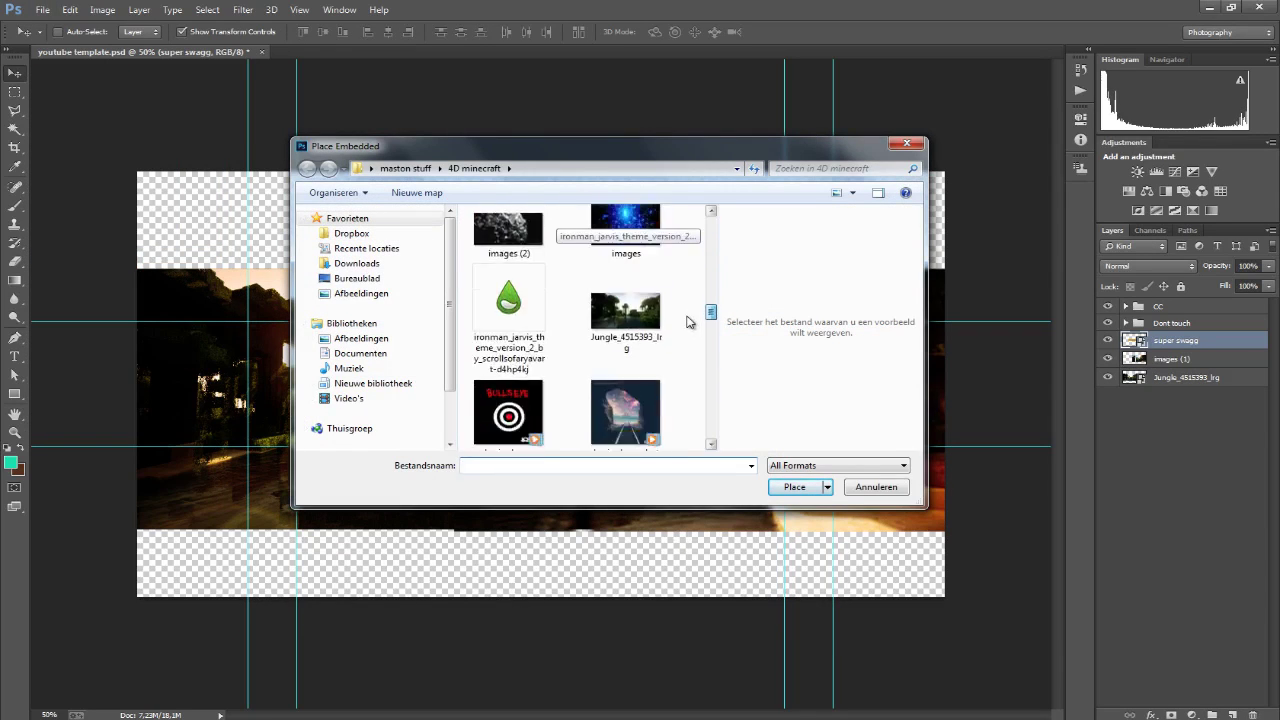
{"action": "scroll", "coordinate": [571, 343], "scroll_direction": "down", "scroll_amount": 3}
{"action": "left_click", "coordinate": [514, 223]}
{"action": "left_click", "coordinate": [789, 569]}
{"action": "mouse_move", "coordinate": [787, 256]}
{"action": "left_mouse_down"}
{"action": "mouse_move", "coordinate": [602, 372]}
{"action": "mouse_move", "coordinate": [662, 350]}
{"action": "left_mouse_up"}
Place the 'photo' character image and shrink it to about 52%
{"action": "left_click", "coordinate": [43, 9]}
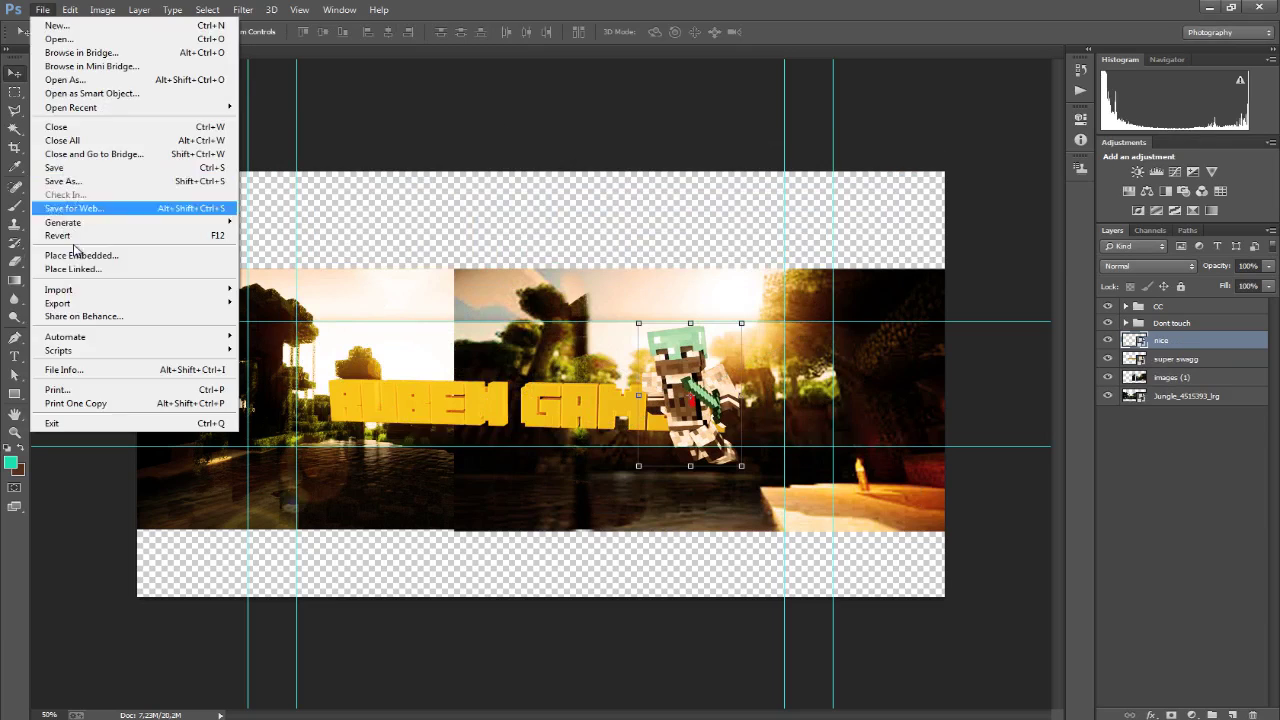
{"action": "left_click", "coordinate": [80, 255]}
{"action": "scroll", "coordinate": [707, 333], "scroll_direction": "down", "scroll_amount": 3}
{"action": "scroll", "coordinate": [707, 333], "scroll_direction": "down", "scroll_amount": 3}
{"action": "scroll", "coordinate": [707, 333], "scroll_direction": "down", "scroll_amount": 3}
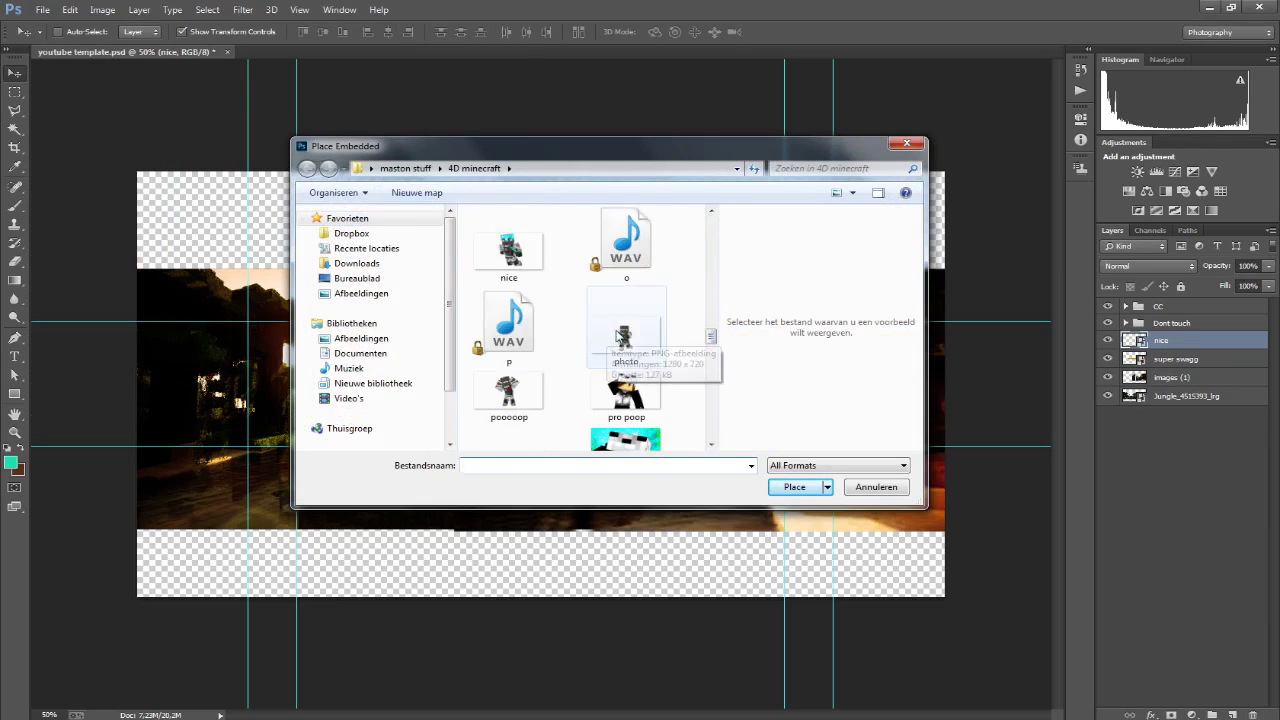
{"action": "double_click", "coordinate": [626, 360]}
{"action": "mouse_move", "coordinate": [622, 248]}
{"action": "left_mouse_down"}
{"action": "mouse_move", "coordinate": [409, 385]}
{"action": "mouse_move", "coordinate": [395, 334]}
{"action": "mouse_move", "coordinate": [354, 395]}
{"action": "mouse_move", "coordinate": [333, 381]}
{"action": "left_mouse_up"}
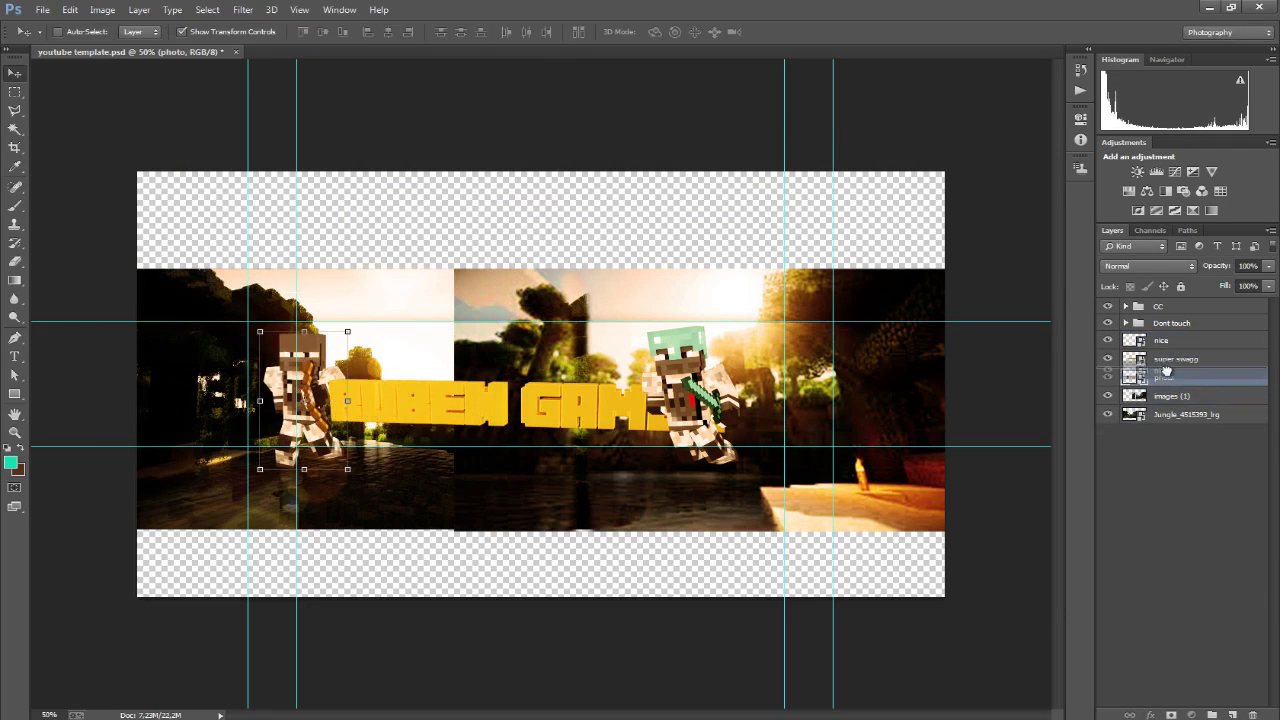
Place the Jungle_4515393_lrg image into the banner
{"action": "left_click", "coordinate": [44, 9]}
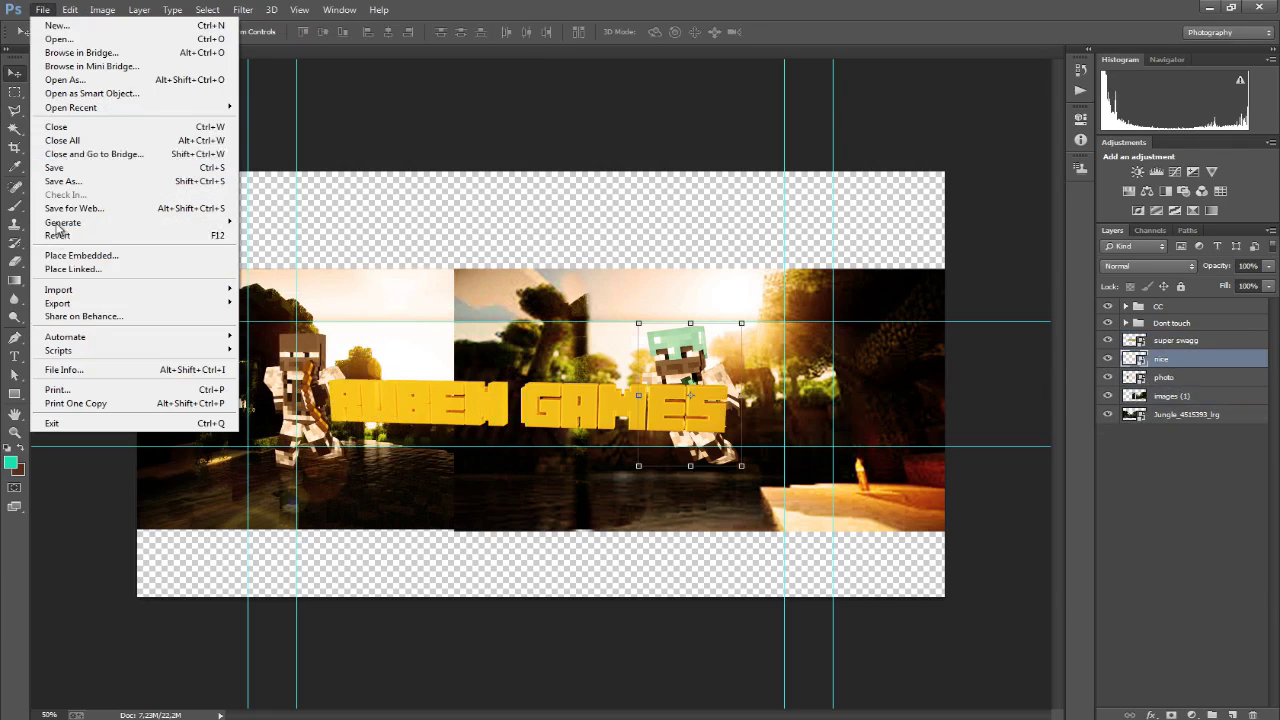
{"action": "left_click", "coordinate": [110, 256]}
{"action": "scroll", "coordinate": [705, 307], "scroll_direction": "down", "scroll_amount": 3}
{"action": "scroll", "coordinate": [705, 307], "scroll_direction": "down", "scroll_amount": 3}
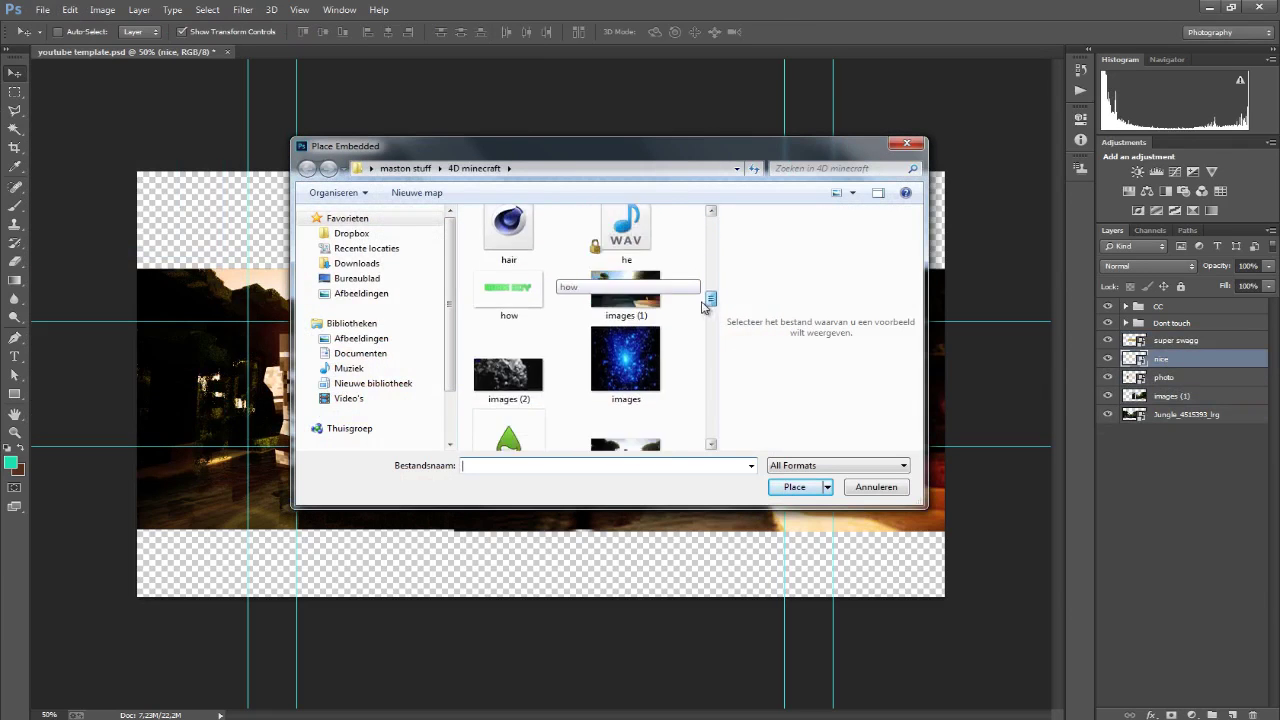
{"action": "scroll", "coordinate": [705, 307], "scroll_direction": "down", "scroll_amount": 2}
{"action": "double_click", "coordinate": [623, 385]}
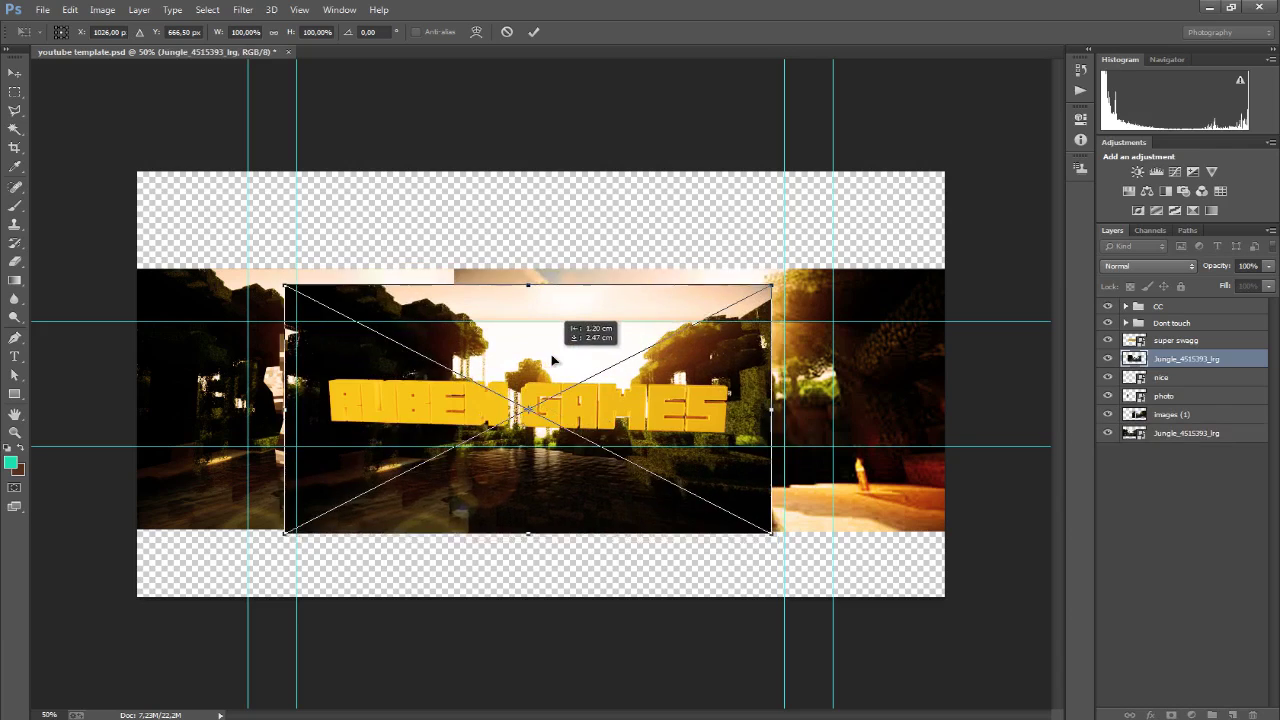
Commit the jungle image and clip it to the title as a clipping mask
{"action": "key", "text": "Return"}
{"action": "right_click", "coordinate": [1160, 352]}
{"action": "left_click", "coordinate": [1030, 360]}
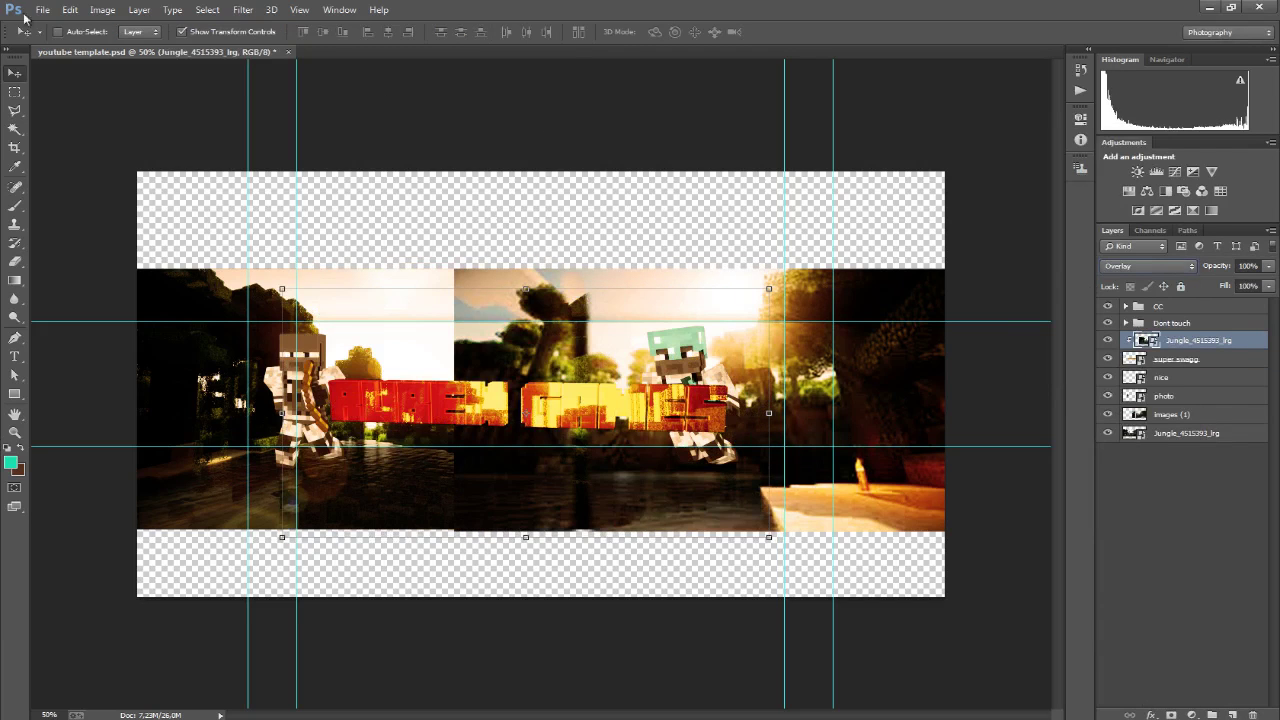
Place the third character, shrink it, and center it behind the title
{"action": "left_click", "coordinate": [26, 12]}
{"action": "left_click", "coordinate": [110, 256]}
{"action": "double_click", "coordinate": [625, 375]}
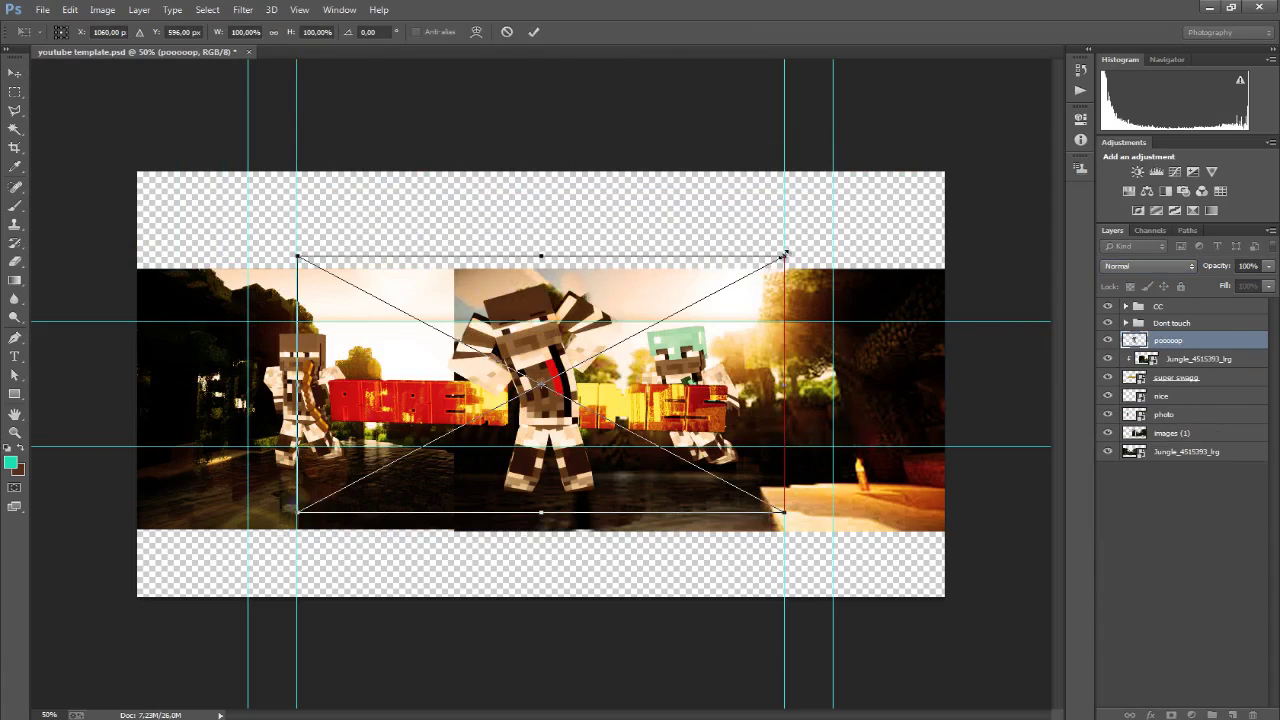
{"action": "left_click_drag", "start_coordinate": [784, 256], "coordinate": [589, 385], "text": "shift"}
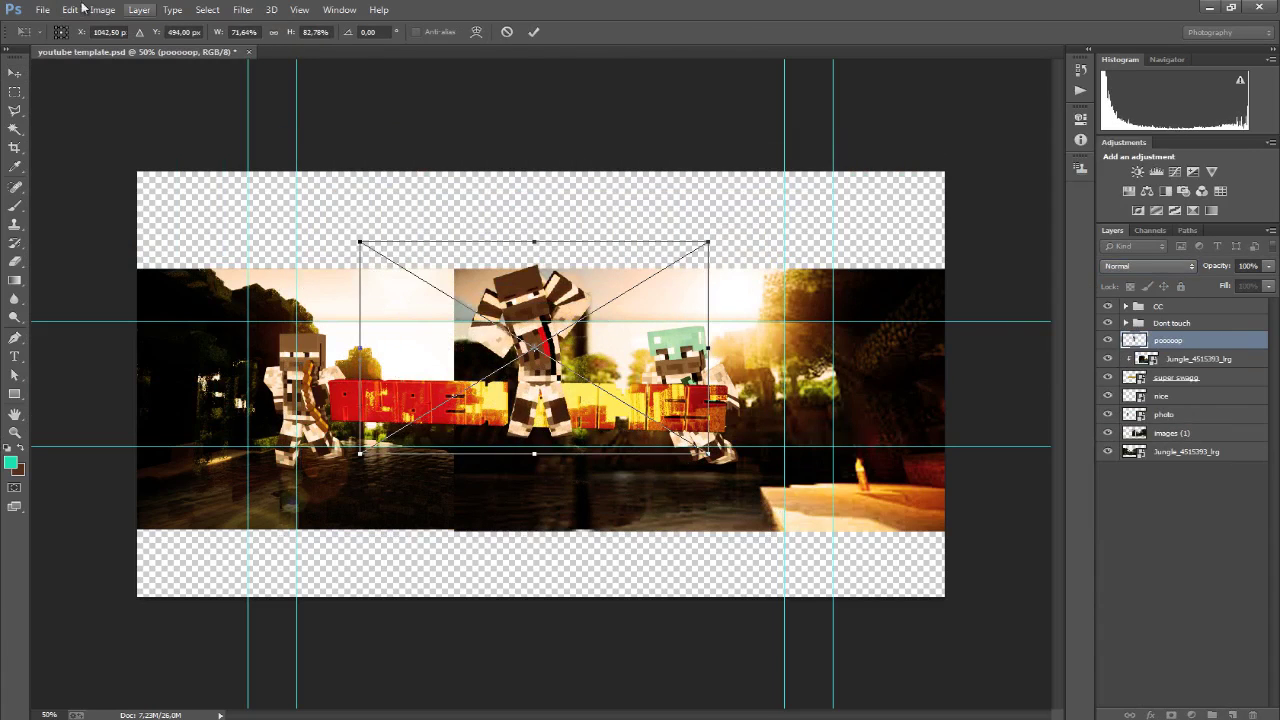
{"action": "left_click_drag", "start_coordinate": [686, 263], "coordinate": [644, 302], "text": "shift"}
{"action": "left_click_drag", "start_coordinate": [555, 297], "coordinate": [524, 341]}
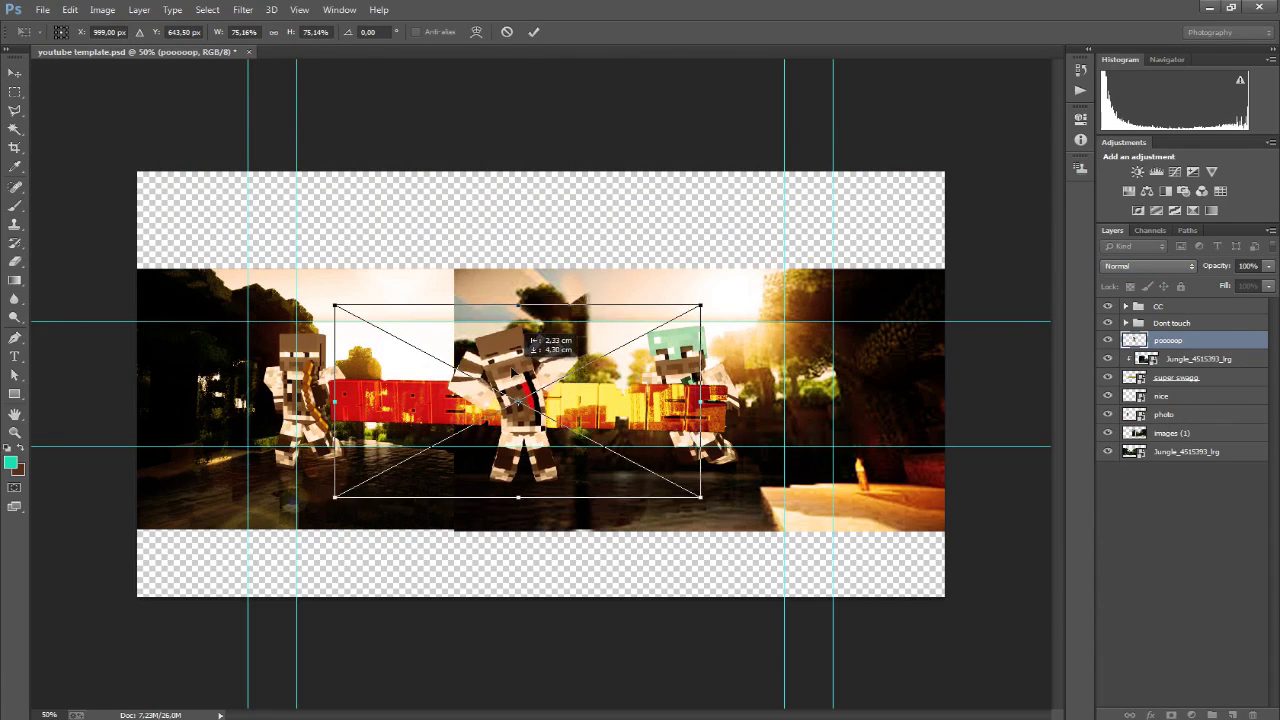
{"action": "left_click", "coordinate": [43, 9]}
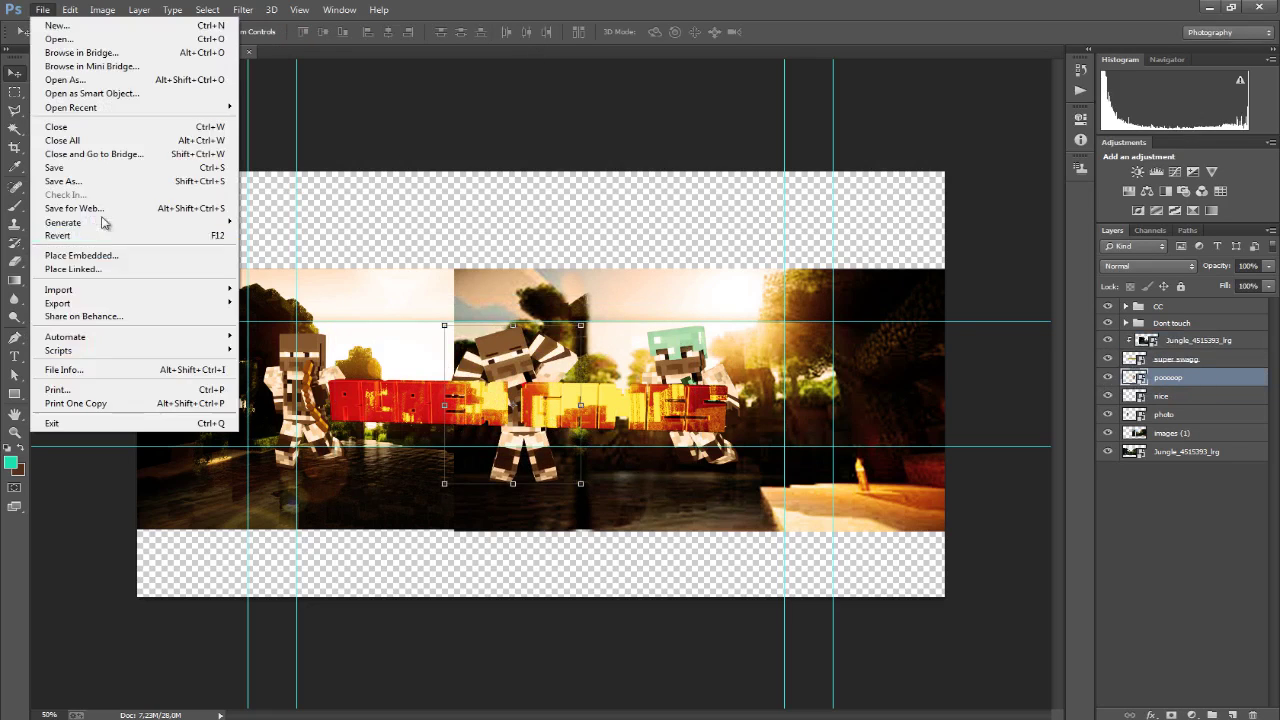
{"action": "left_click", "coordinate": [70, 251]}
Place the starry download (2) image, stretch and move it left, and blend it in Screen mode
{"action": "scroll", "coordinate": [705, 271], "scroll_direction": "down", "scroll_amount": 1}
{"action": "double_click", "coordinate": [508, 302]}
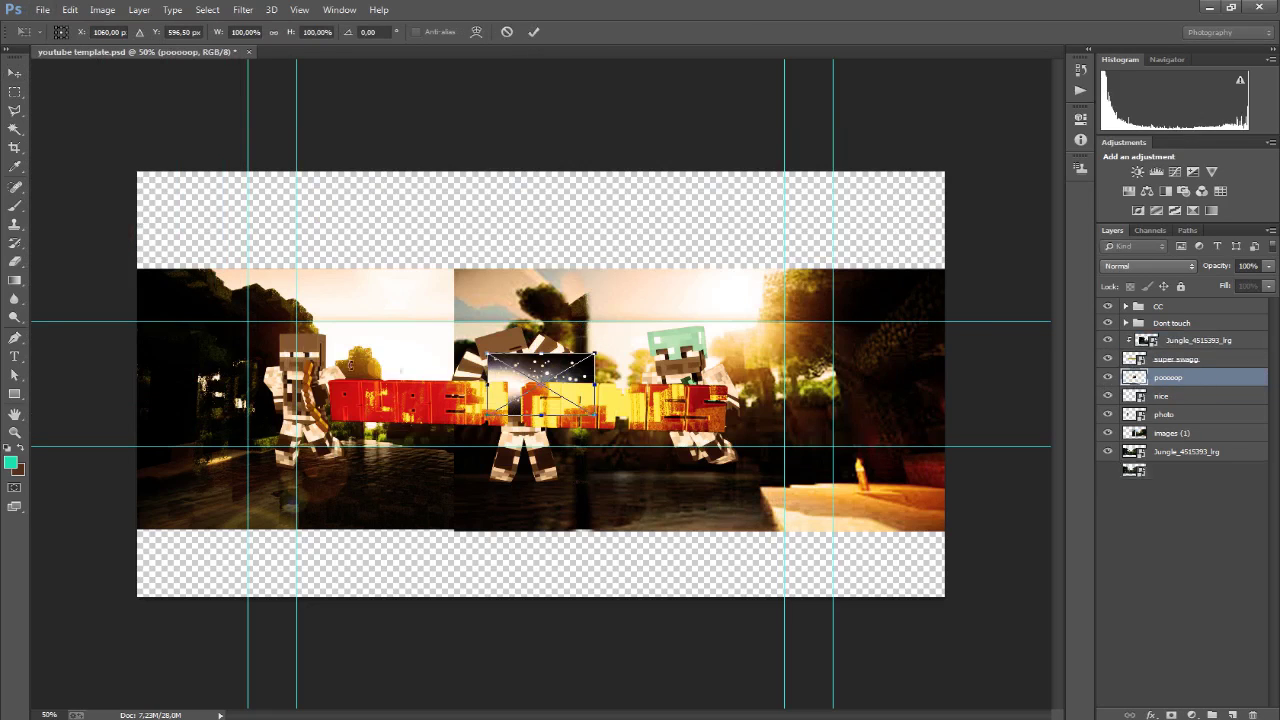
{"action": "key", "text": "ctrl+z"}
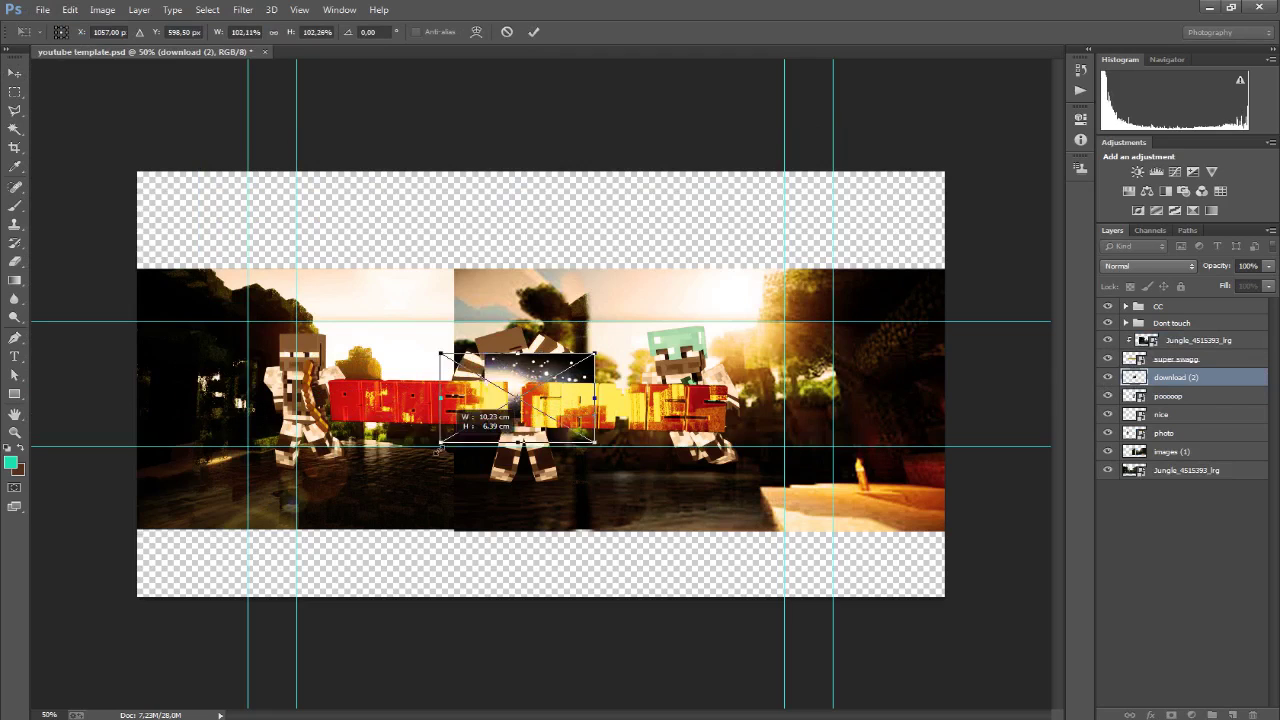
{"action": "left_click_drag", "start_coordinate": [813, 376], "coordinate": [813, 383]}
{"action": "mouse_move", "coordinate": [594, 390]}
{"action": "left_mouse_down"}
{"action": "mouse_move", "coordinate": [251, 394]}
{"action": "mouse_move", "coordinate": [271, 400]}
{"action": "left_mouse_up"}
{"action": "left_click", "coordinate": [534, 31]}
{"action": "left_click", "coordinate": [1148, 266]}
{"action": "left_click", "coordinate": [1116, 394]}
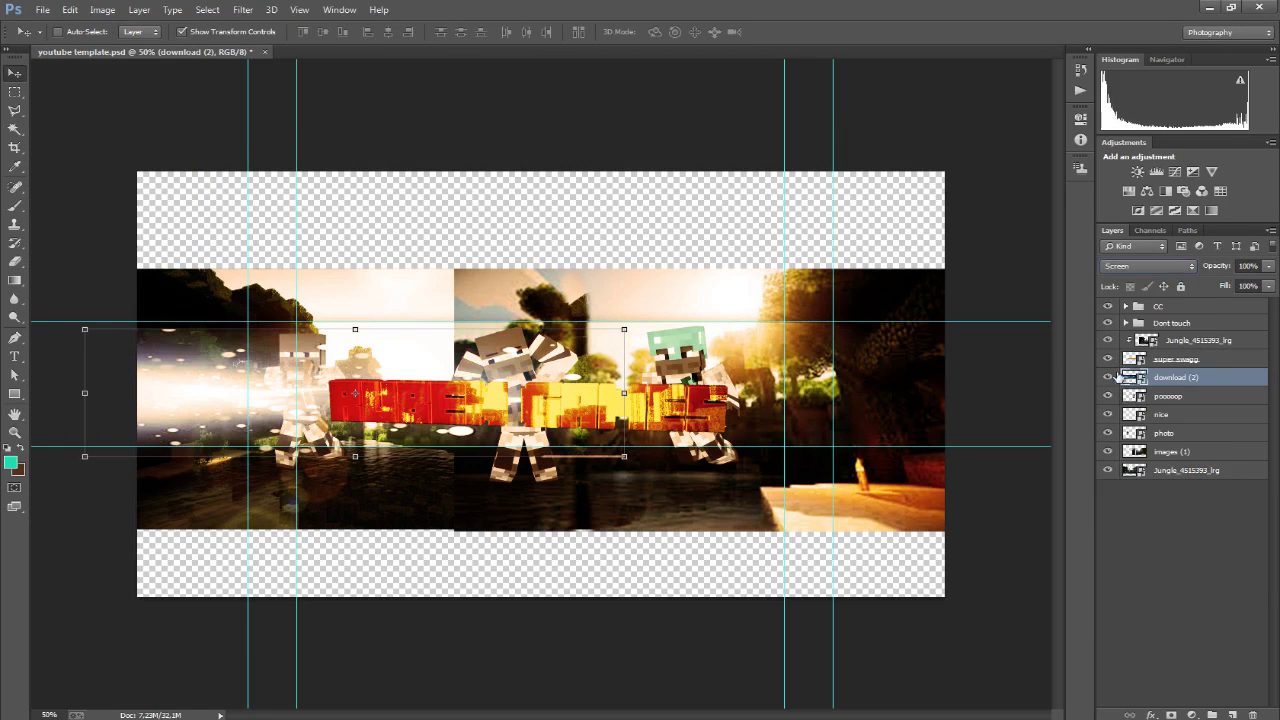
Duplicate the download (2) layer, rotate the copy about 178° and stretch it across the right side
{"action": "left_click", "coordinate": [43, 9]}
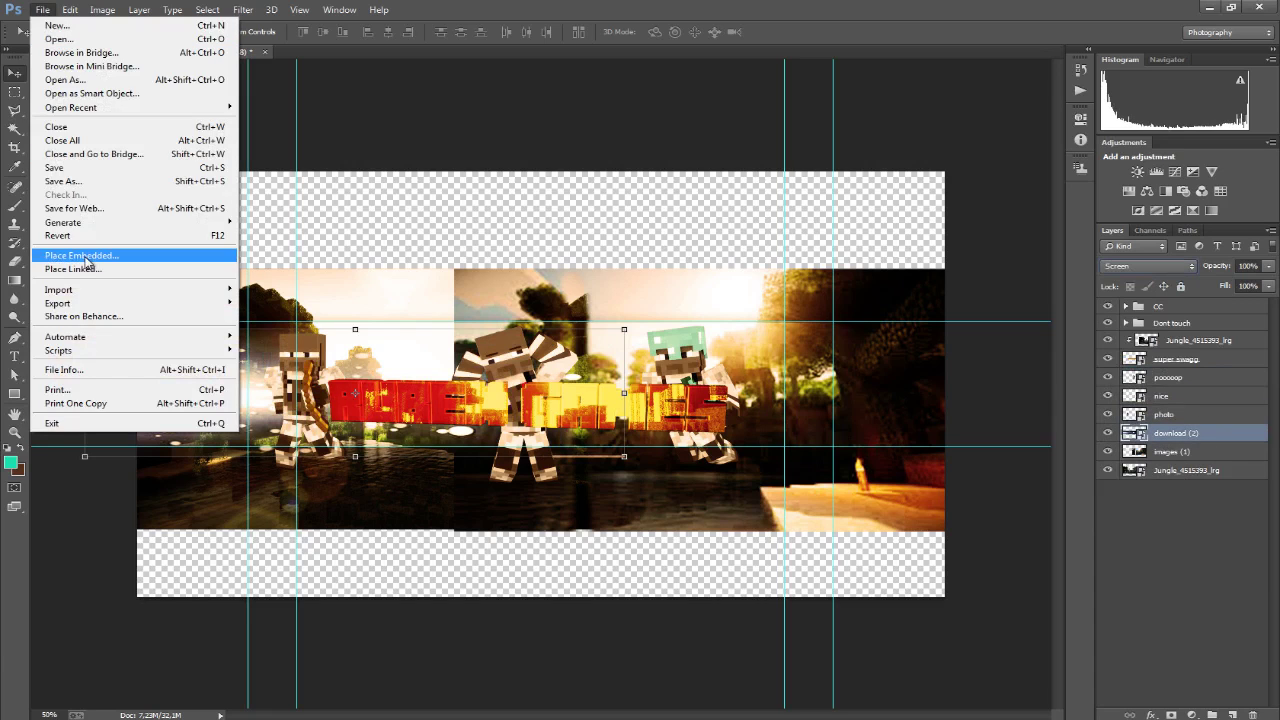
{"action": "right_click", "coordinate": [1178, 430]}
{"action": "left_click", "coordinate": [1000, 157]}
{"action": "left_click_drag", "start_coordinate": [560, 370], "coordinate": [676, 362]}
{"action": "key", "text": "ctrl+t"}
{"action": "left_click_drag", "start_coordinate": [986, 194], "coordinate": [1014, 430]}
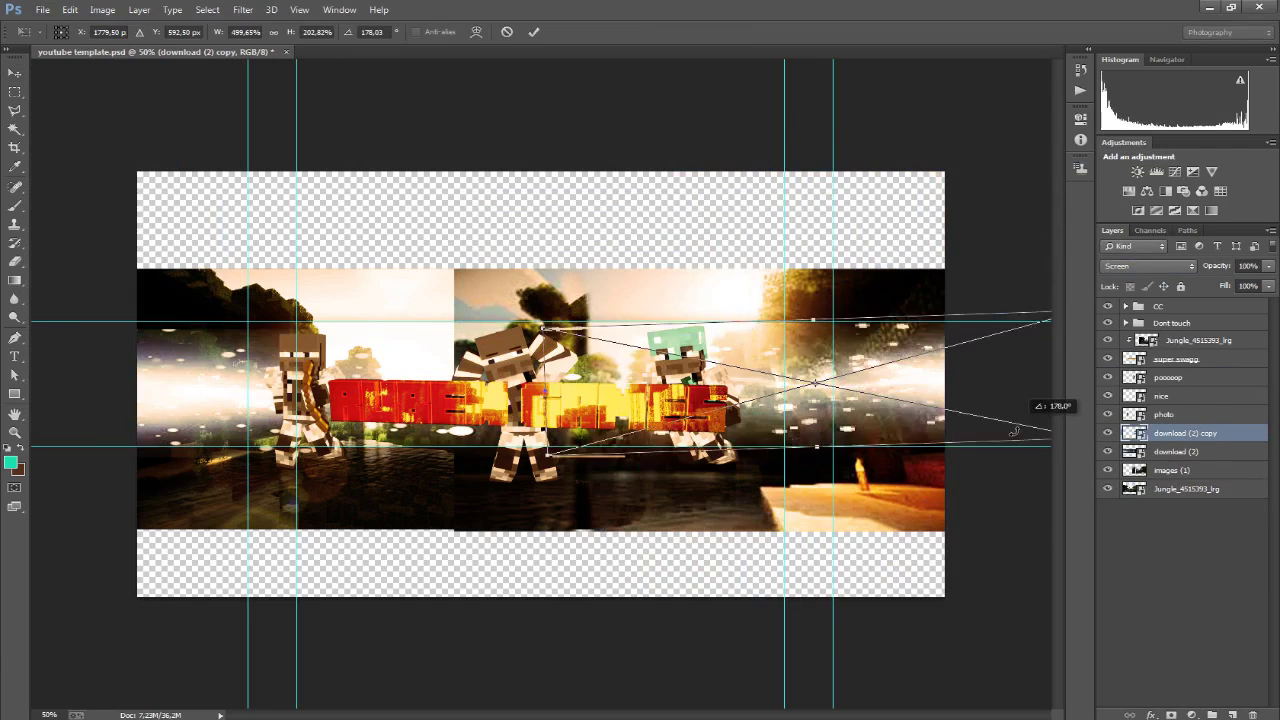
{"action": "left_click_drag", "start_coordinate": [748, 403], "coordinate": [623, 229]}
{"action": "left_click", "coordinate": [534, 31]}
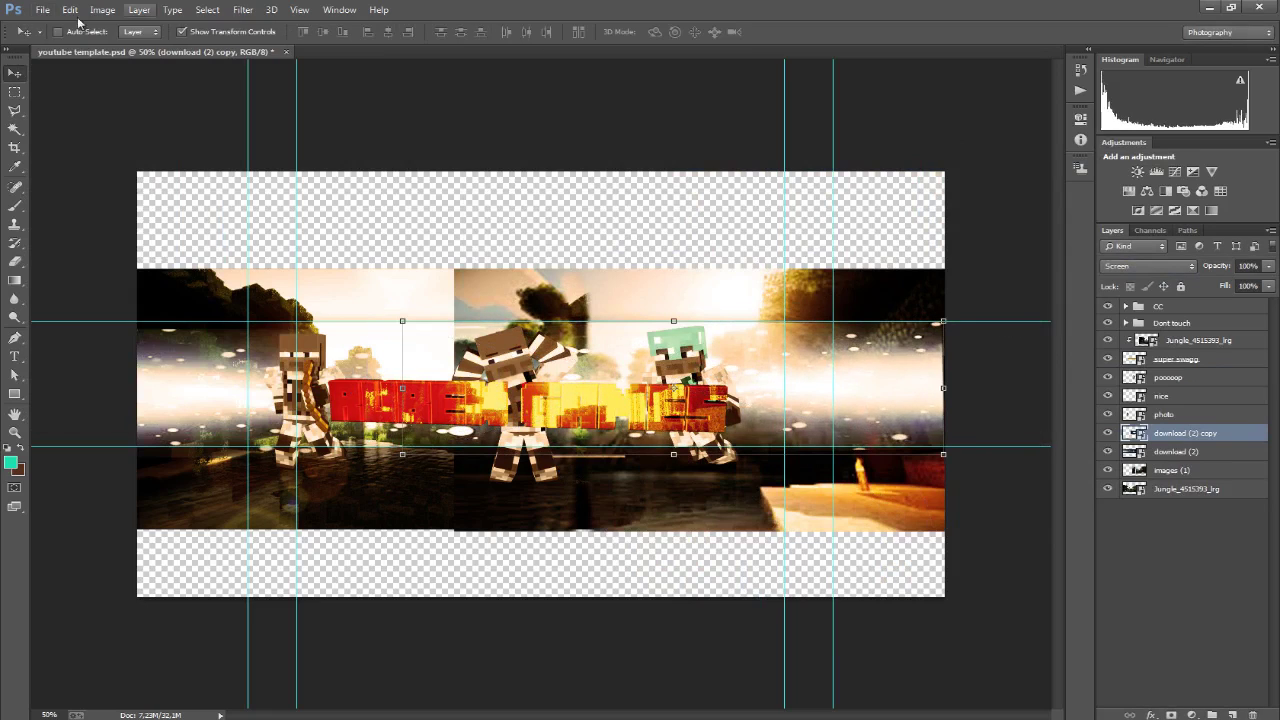
Place the webgl-particles image, shift it left, and set it to Lighten blending
{"action": "left_click", "coordinate": [43, 9]}
{"action": "left_click", "coordinate": [80, 255]}
{"action": "scroll", "coordinate": [690, 300], "scroll_direction": "down", "scroll_amount": 3}
{"action": "scroll", "coordinate": [690, 300], "scroll_direction": "down", "scroll_amount": 3}
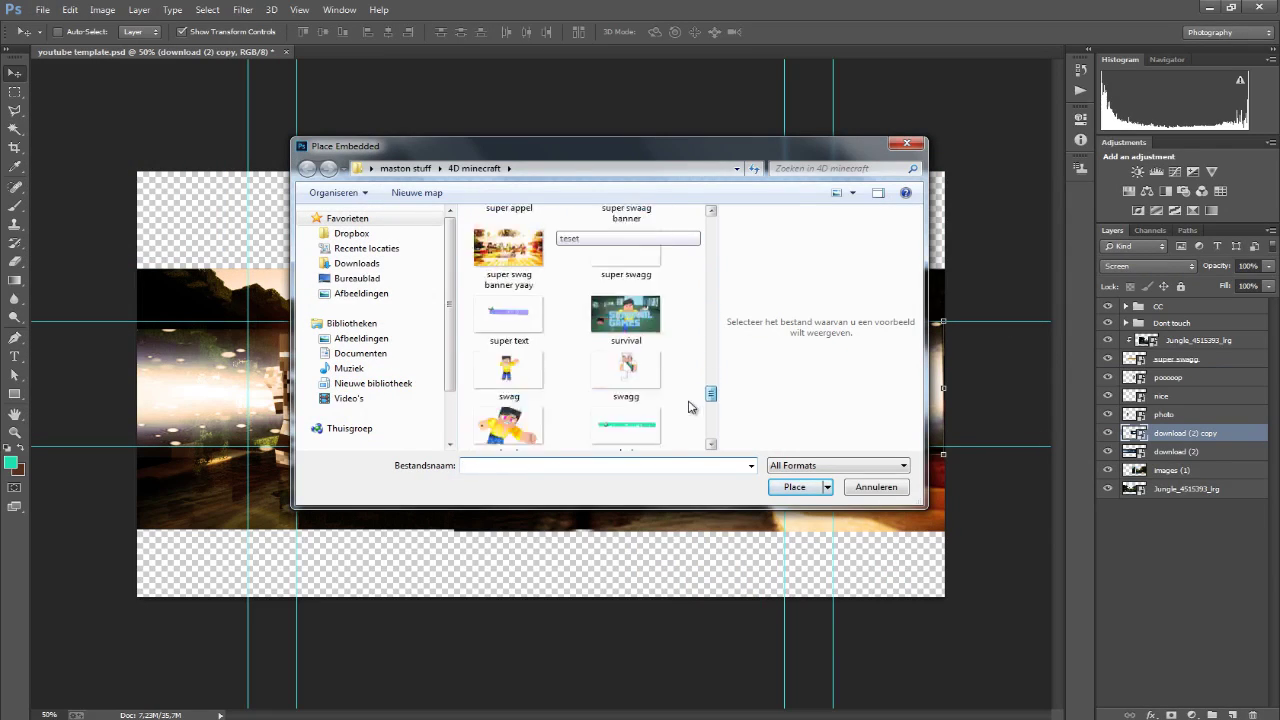
{"action": "double_click", "coordinate": [570, 413]}
{"action": "left_click_drag", "start_coordinate": [493, 390], "coordinate": [388, 390]}
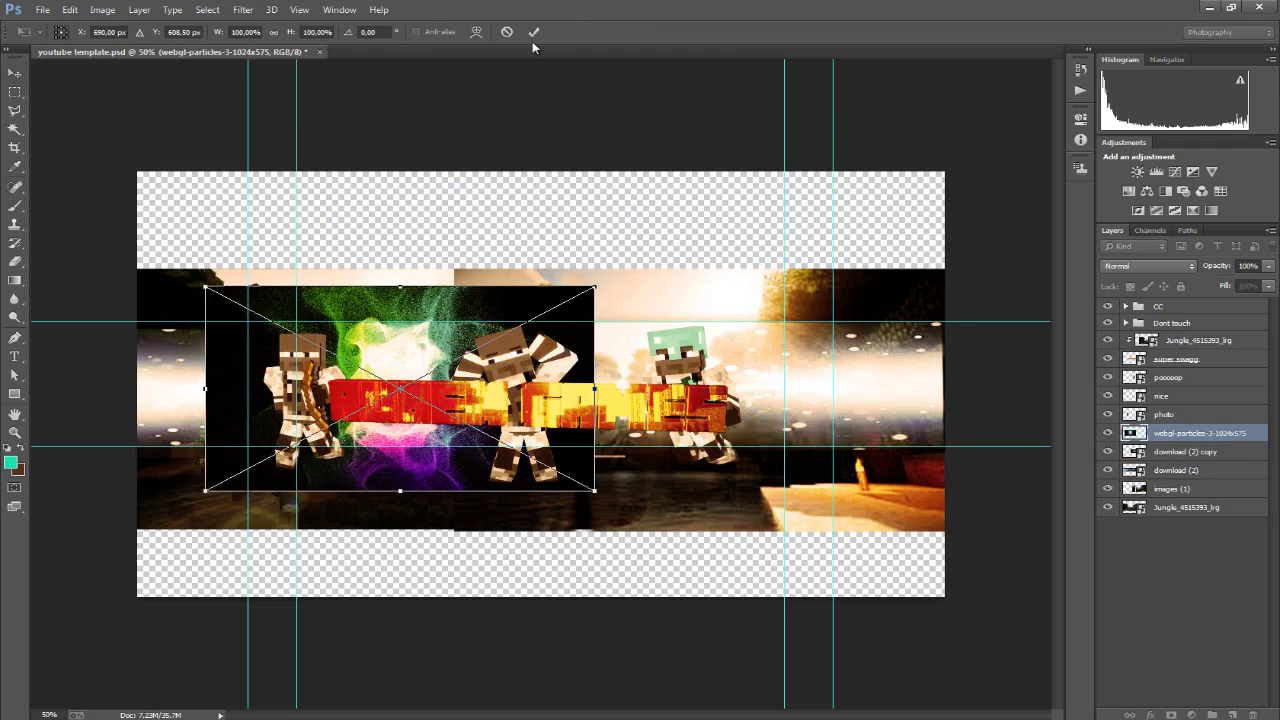
{"action": "key", "text": "Return"}
{"action": "left_click", "coordinate": [1148, 266]}
{"action": "left_click", "coordinate": [1112, 395]}
{"action": "left_click", "coordinate": [1148, 266]}
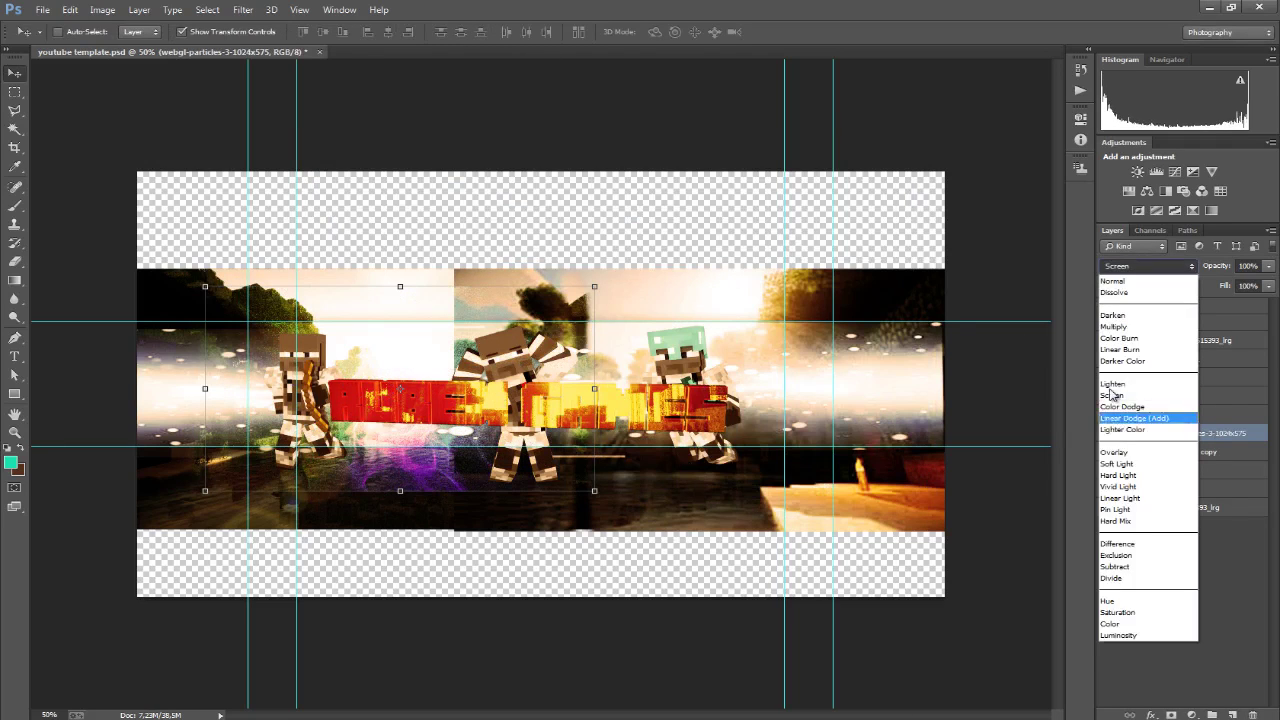
{"action": "left_click", "coordinate": [1115, 382]}
{"action": "mouse_move", "coordinate": [413, 366]}
{"action": "left_mouse_down"}
{"action": "mouse_move", "coordinate": [413, 342]}
{"action": "mouse_move", "coordinate": [625, 360]}
{"action": "left_mouse_up"}
Duplicate the particles layer, then browse for another image to place
{"action": "right_click", "coordinate": [1206, 422]}
{"action": "left_click", "coordinate": [1040, 170]}
{"action": "key", "text": "Return"}
{"action": "left_click", "coordinate": [43, 9]}
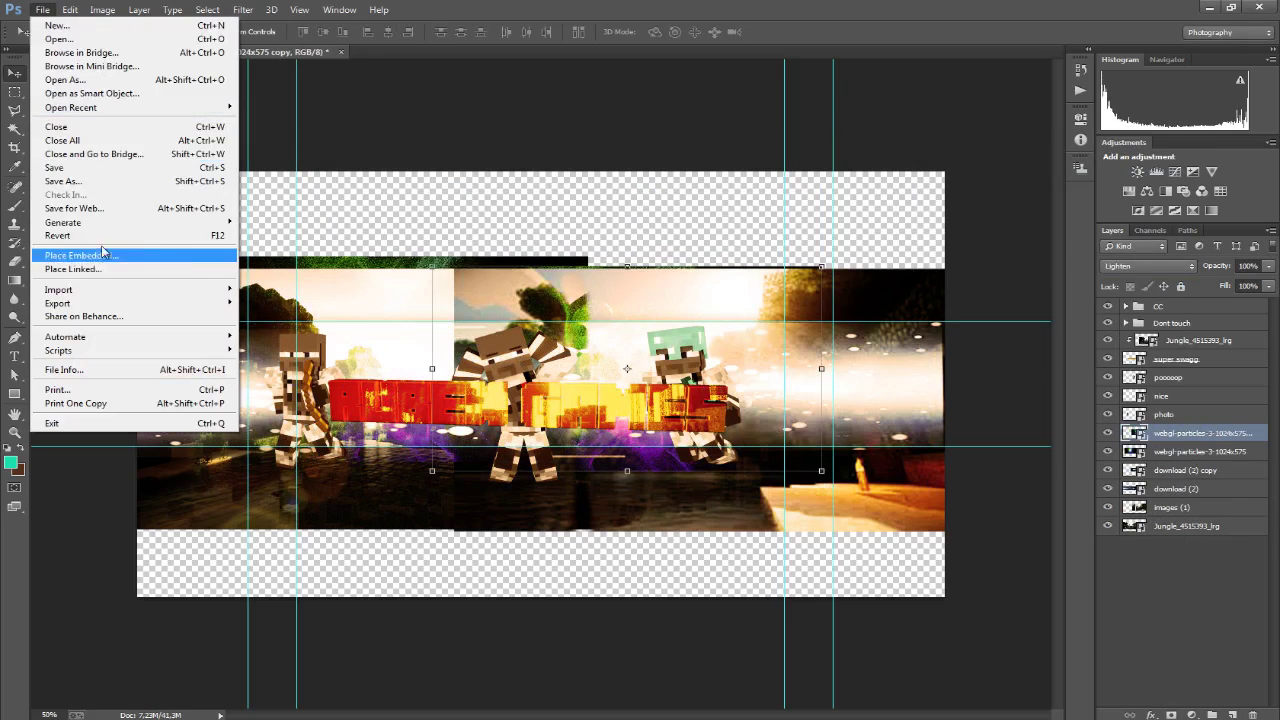
{"action": "left_click", "coordinate": [70, 251]}
{"action": "scroll", "coordinate": [730, 330], "scroll_direction": "down", "scroll_amount": 5}
{"action": "scroll", "coordinate": [743, 424], "scroll_direction": "down", "scroll_amount": 5}
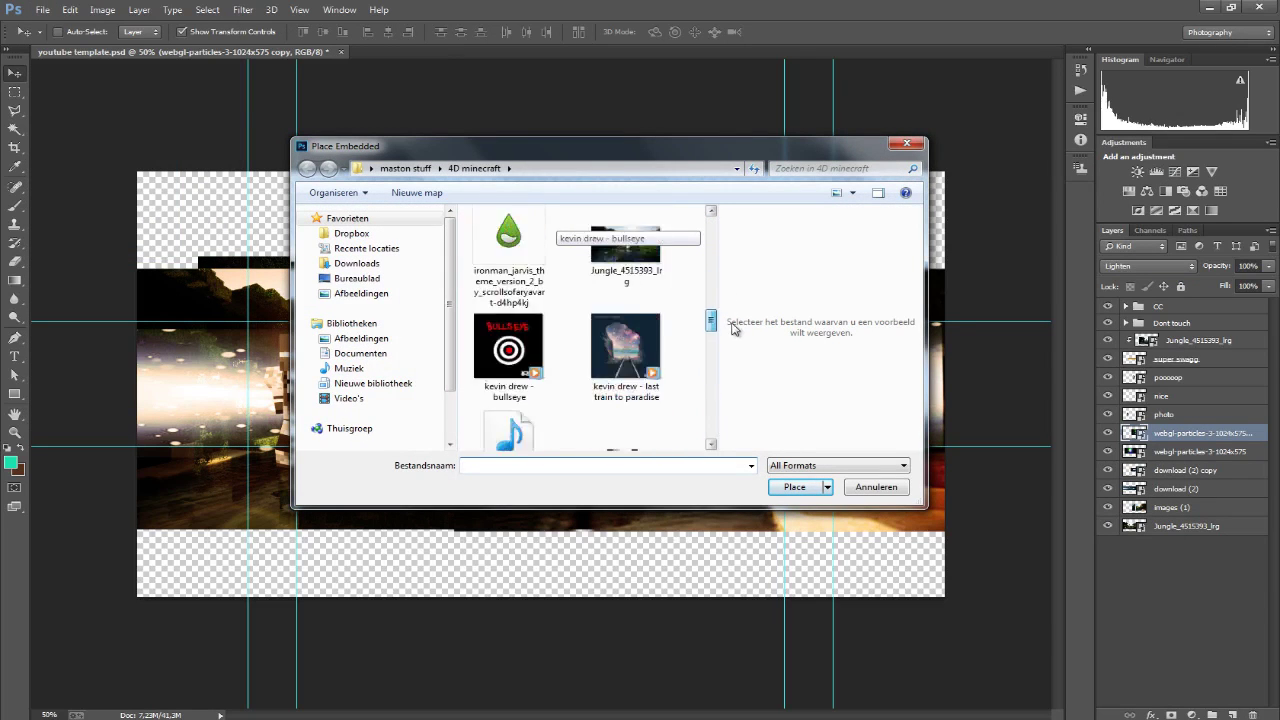
Place download (1) stretched wide, in Overlay mode below super swagg at 78% fill
{"action": "left_click_drag", "start_coordinate": [711, 403], "coordinate": [711, 277]}
{"action": "double_click", "coordinate": [617, 296]}
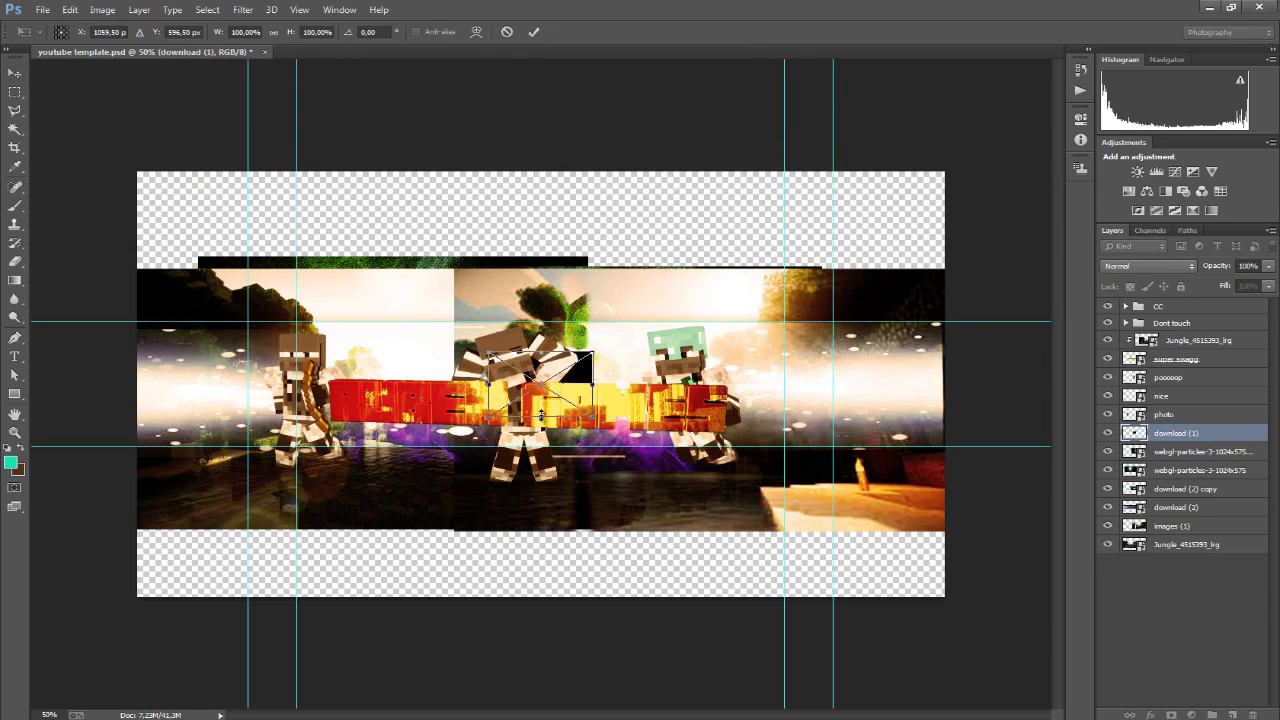
{"action": "left_click_drag", "start_coordinate": [486, 386], "coordinate": [247, 400]}
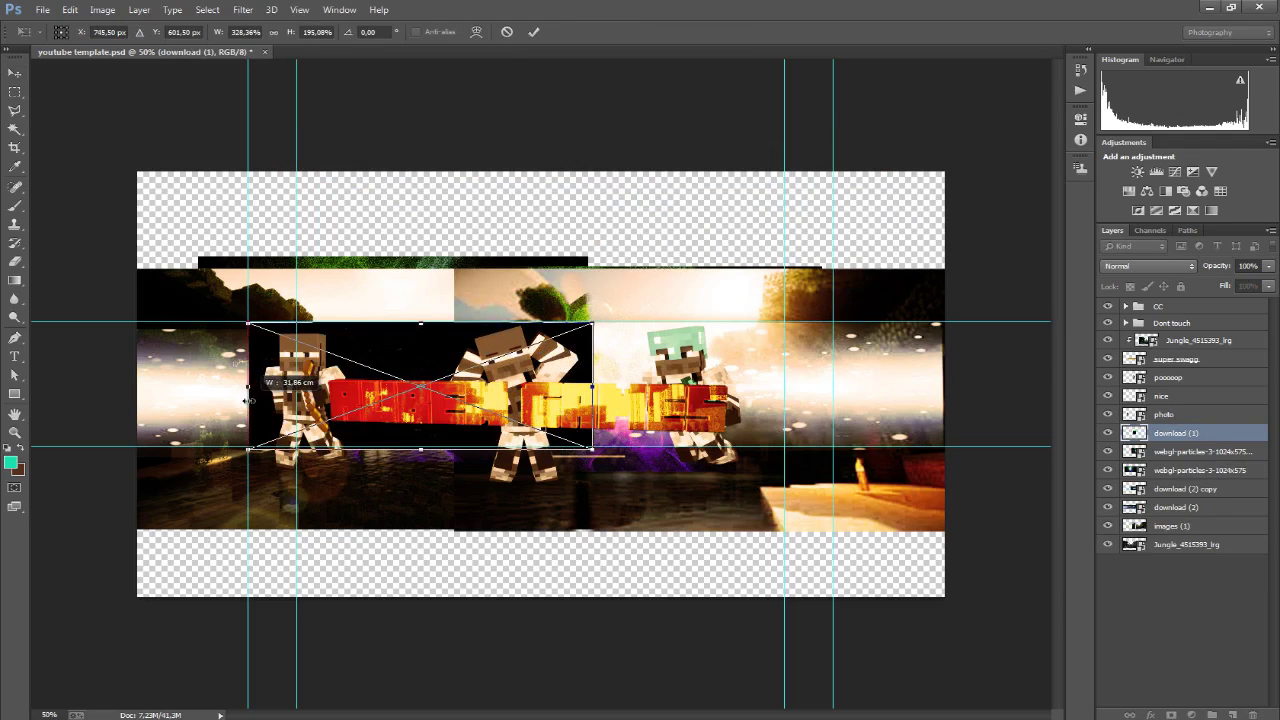
{"action": "left_click_drag", "start_coordinate": [760, 391], "coordinate": [786, 391]}
{"action": "left_click", "coordinate": [1150, 266]}
{"action": "left_click", "coordinate": [1128, 528]}
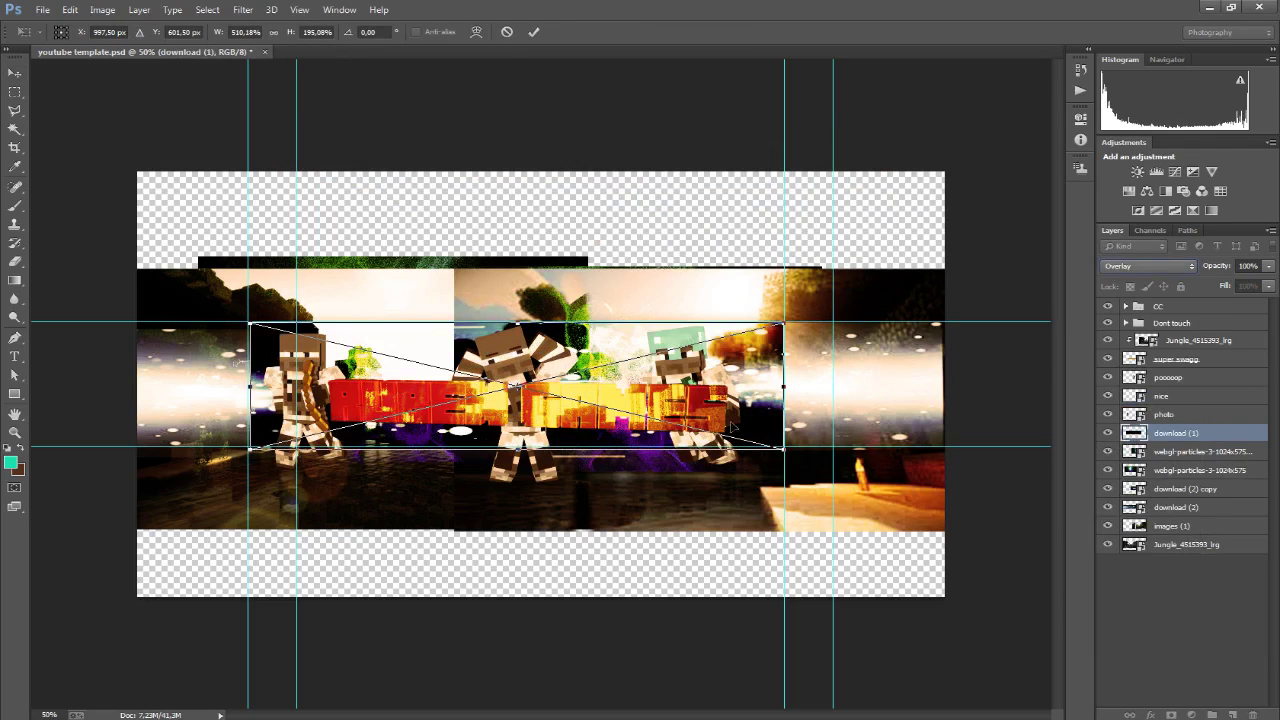
{"action": "left_click_drag", "start_coordinate": [1176, 359], "coordinate": [1172, 377]}
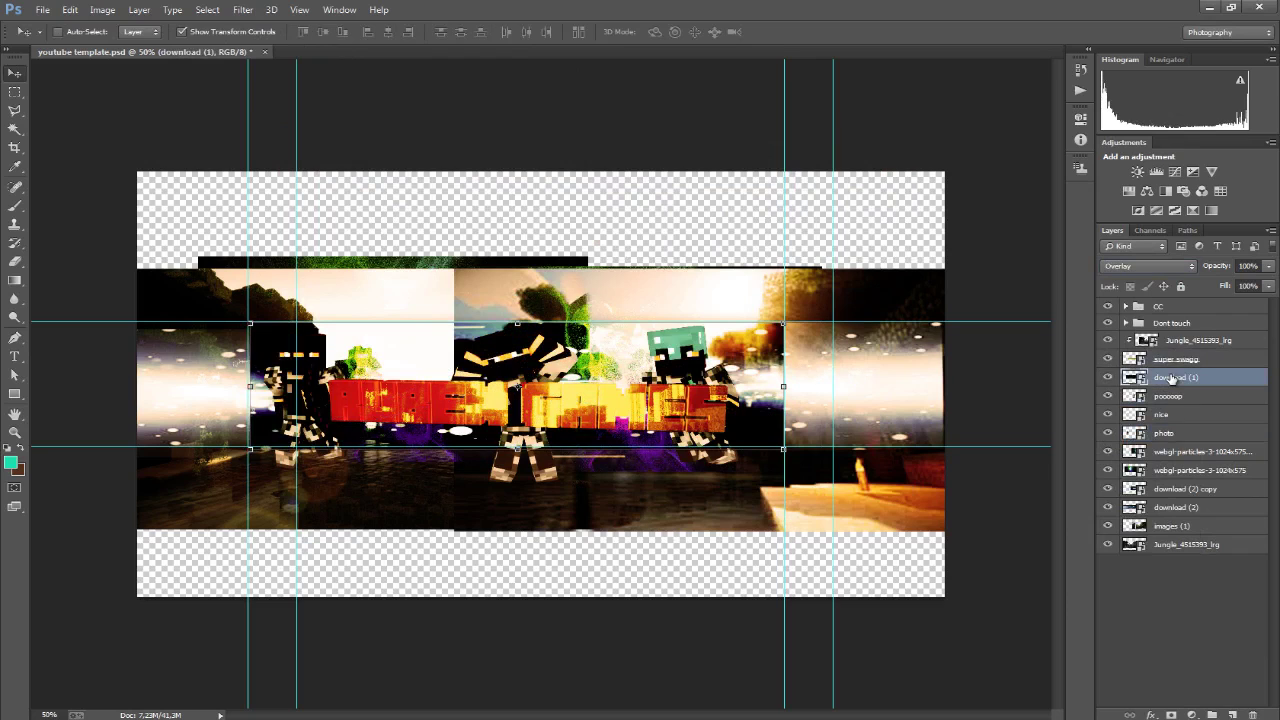
{"action": "left_click_drag", "start_coordinate": [1225, 286], "coordinate": [1217, 290]}
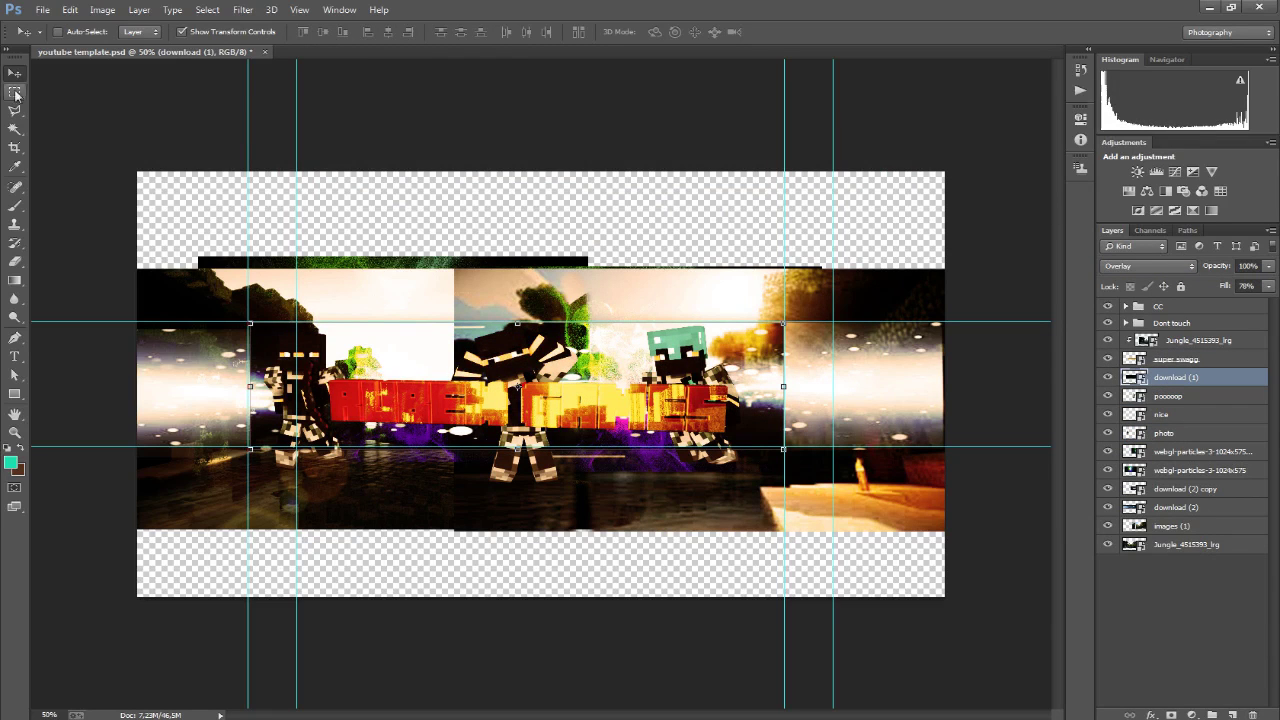
Place the purple 'images' particle burst and scale it over the banner centre
{"action": "left_click", "coordinate": [42, 9]}
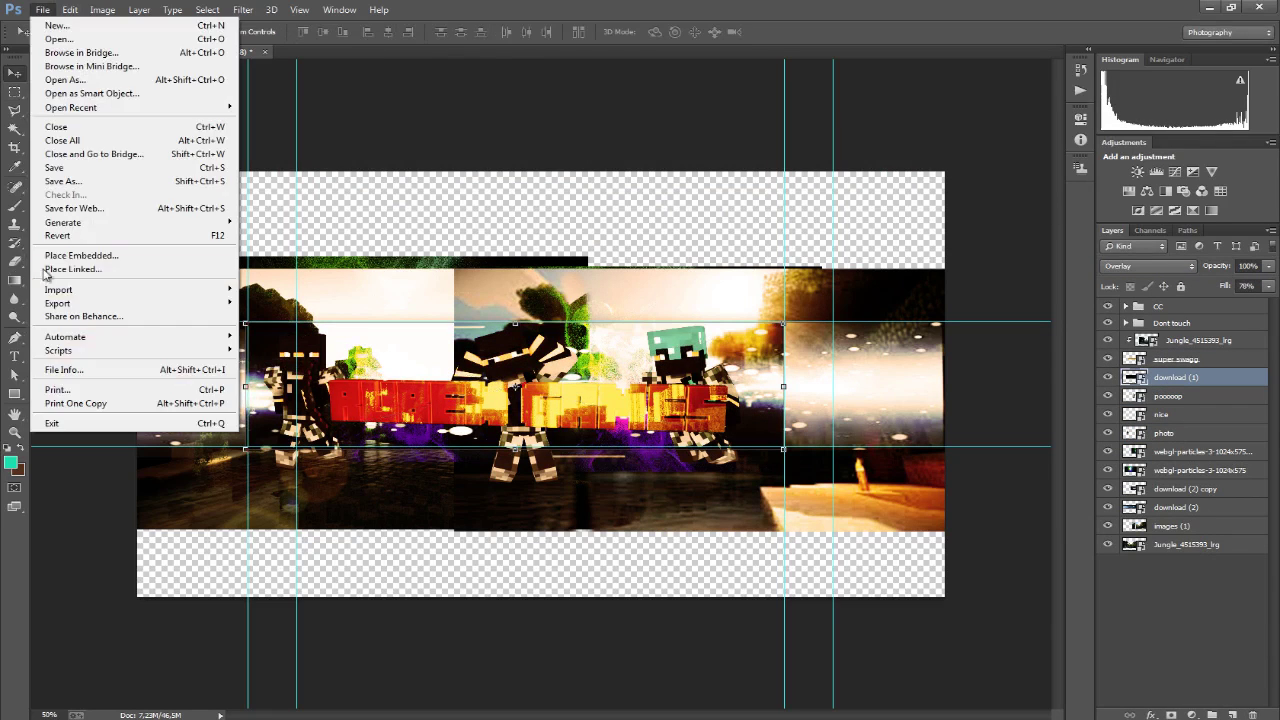
{"action": "left_click", "coordinate": [50, 37]}
{"action": "double_click", "coordinate": [609, 229]}
{"action": "double_click", "coordinate": [634, 347]}
{"action": "left_click_drag", "start_coordinate": [540, 372], "coordinate": [620, 372]}
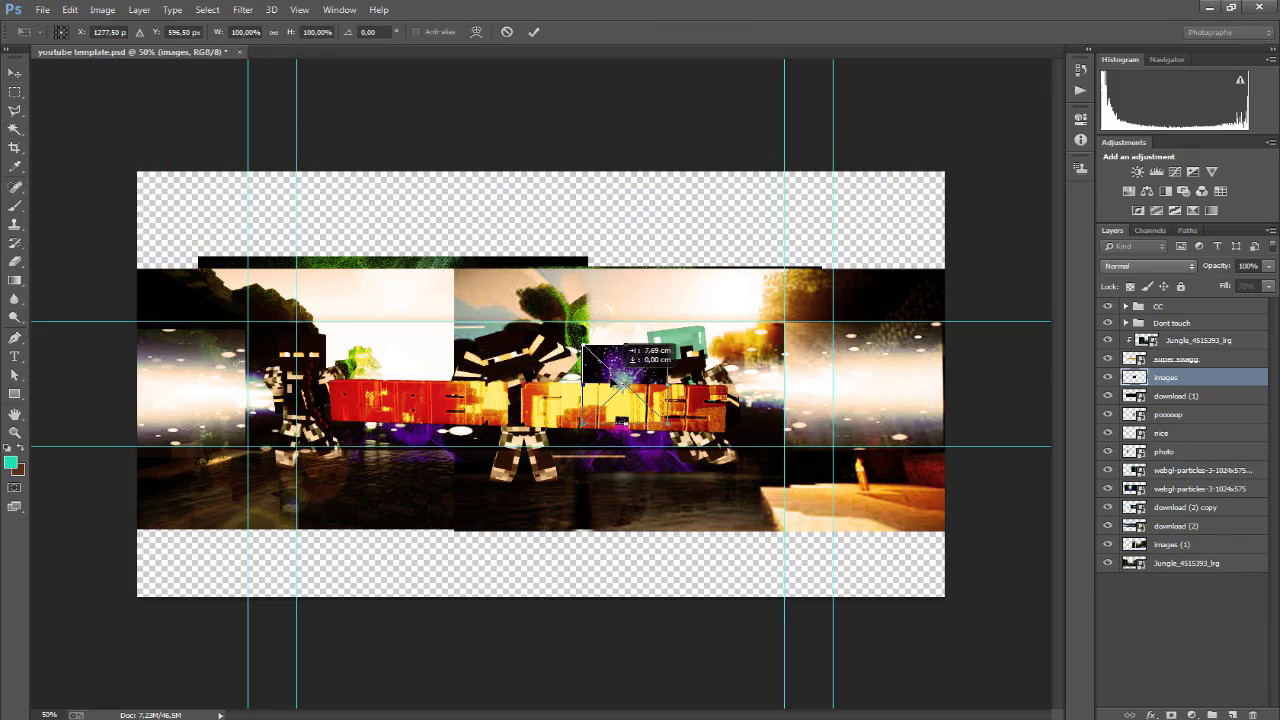
{"action": "left_click_drag", "start_coordinate": [862, 347], "coordinate": [940, 298]}
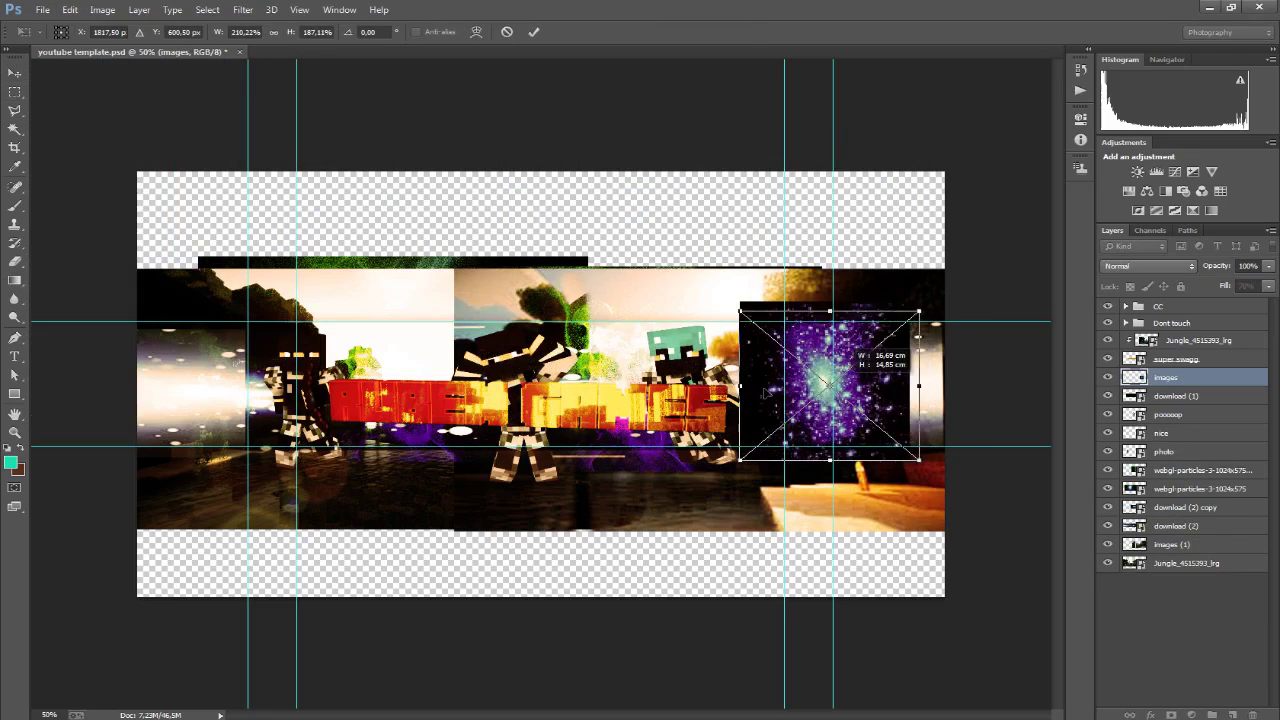
{"action": "left_click_drag", "start_coordinate": [840, 400], "coordinate": [530, 372]}
{"action": "left_click_drag", "start_coordinate": [443, 457], "coordinate": [380, 512]}
{"action": "left_click_drag", "start_coordinate": [614, 290], "coordinate": [680, 260]}
Set the purple particle layer to Screen blending and commit it, then begin placing another image
{"action": "left_click", "coordinate": [1148, 265]}
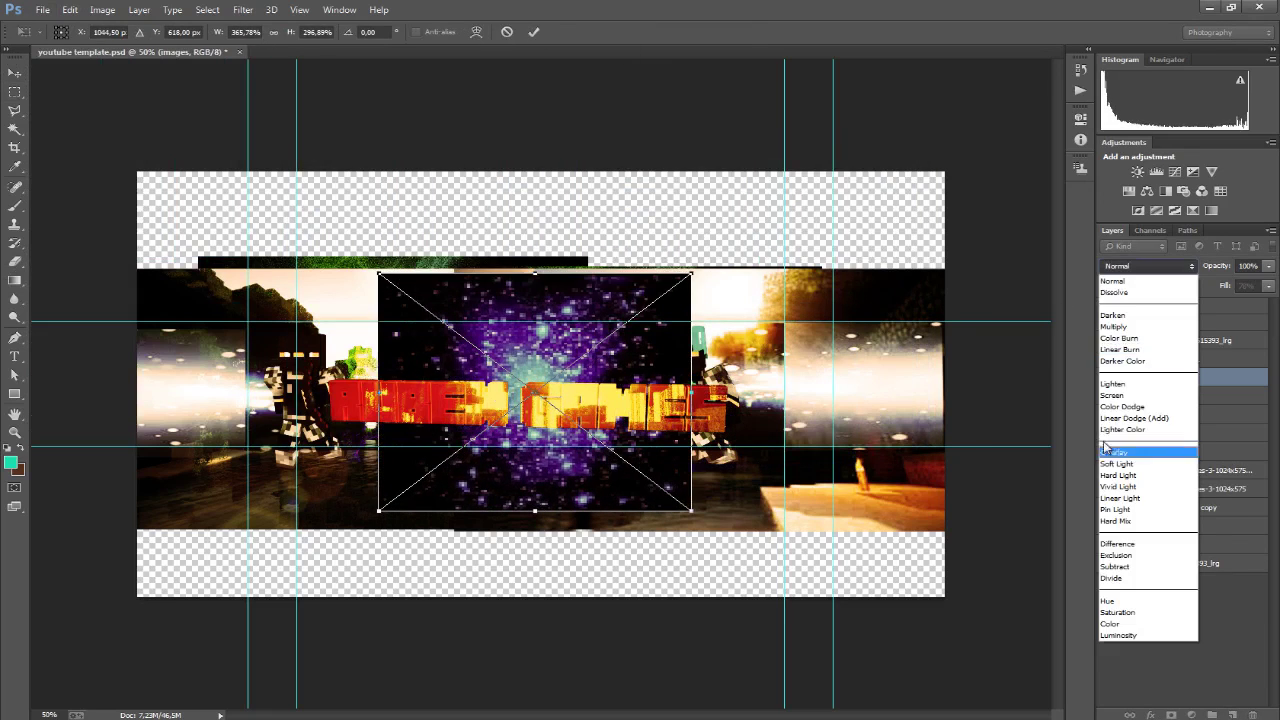
{"action": "left_click", "coordinate": [1112, 383]}
{"action": "left_click_drag", "start_coordinate": [529, 385], "coordinate": [504, 371]}
{"action": "left_click", "coordinate": [1148, 265]}
{"action": "left_click", "coordinate": [1112, 395]}
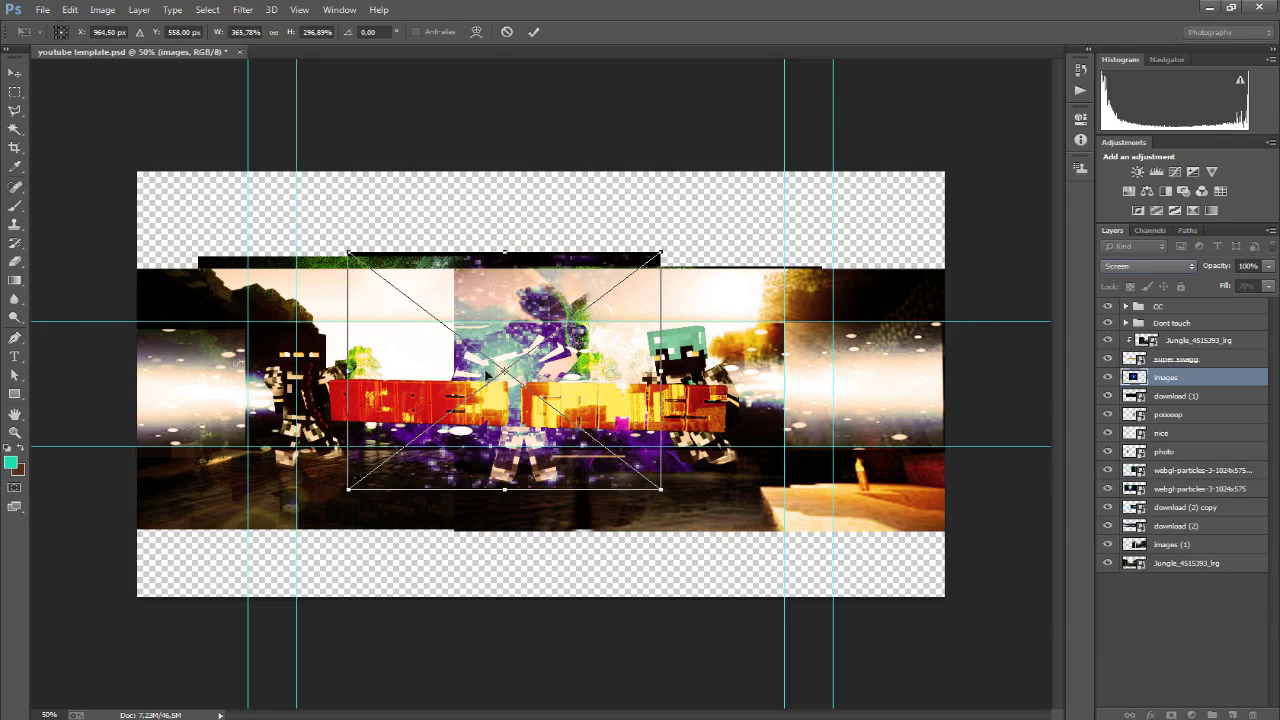
{"action": "key", "text": "Return"}
{"action": "left_click_drag", "start_coordinate": [553, 314], "coordinate": [560, 320]}
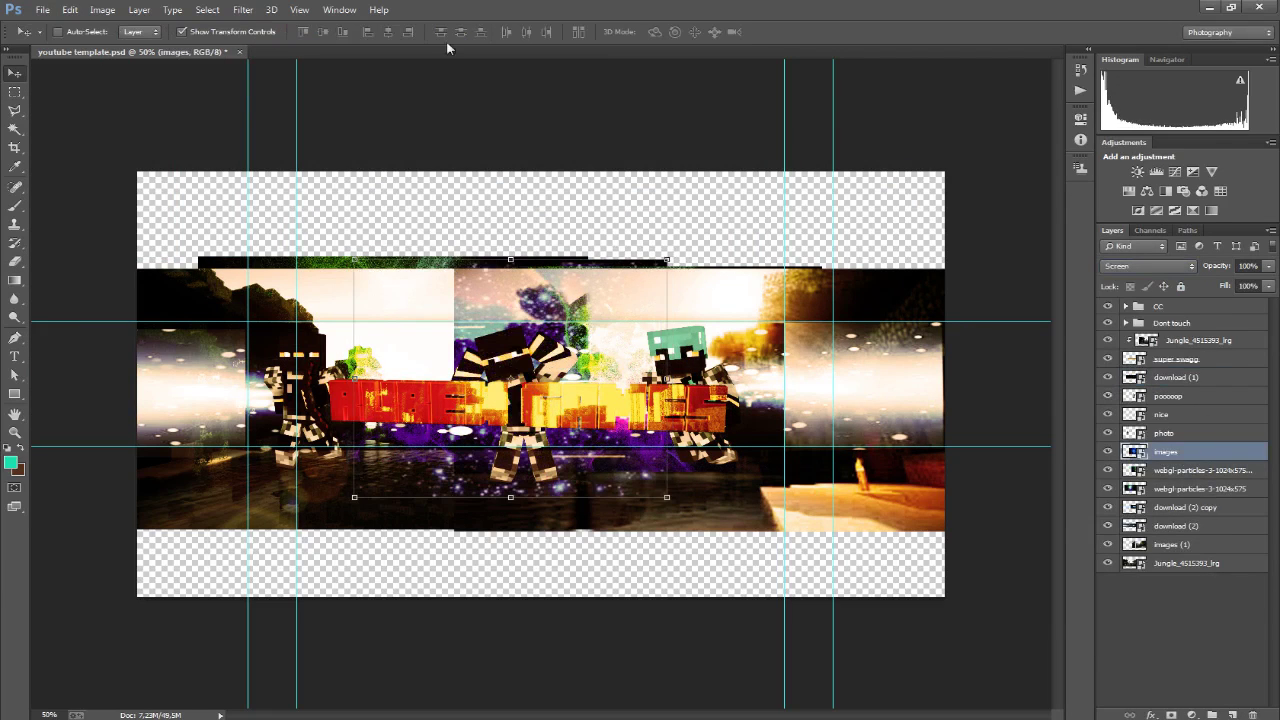
{"action": "left_click", "coordinate": [1190, 340]}
{"action": "left_click", "coordinate": [43, 9]}
Try placing the shaders image across the banner, then discard that placement
{"action": "left_click", "coordinate": [70, 280]}
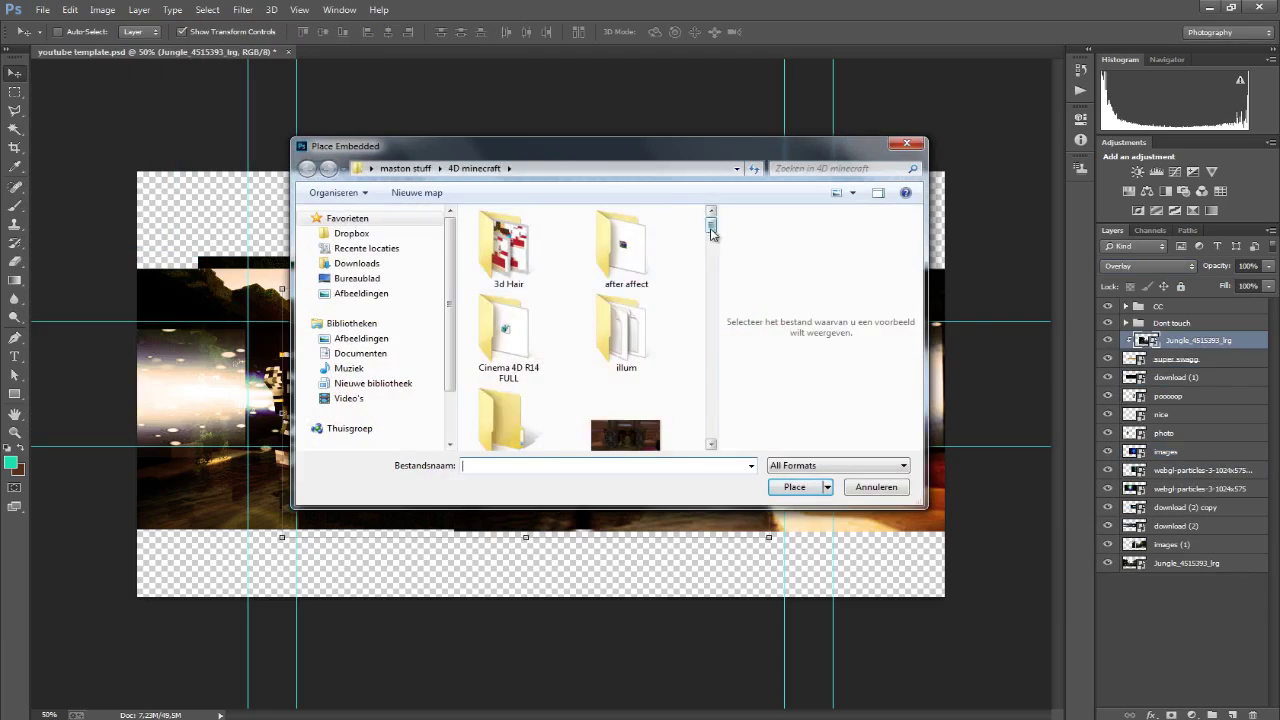
{"action": "double_click", "coordinate": [595, 345]}
{"action": "left_click_drag", "start_coordinate": [500, 357], "coordinate": [160, 553]}
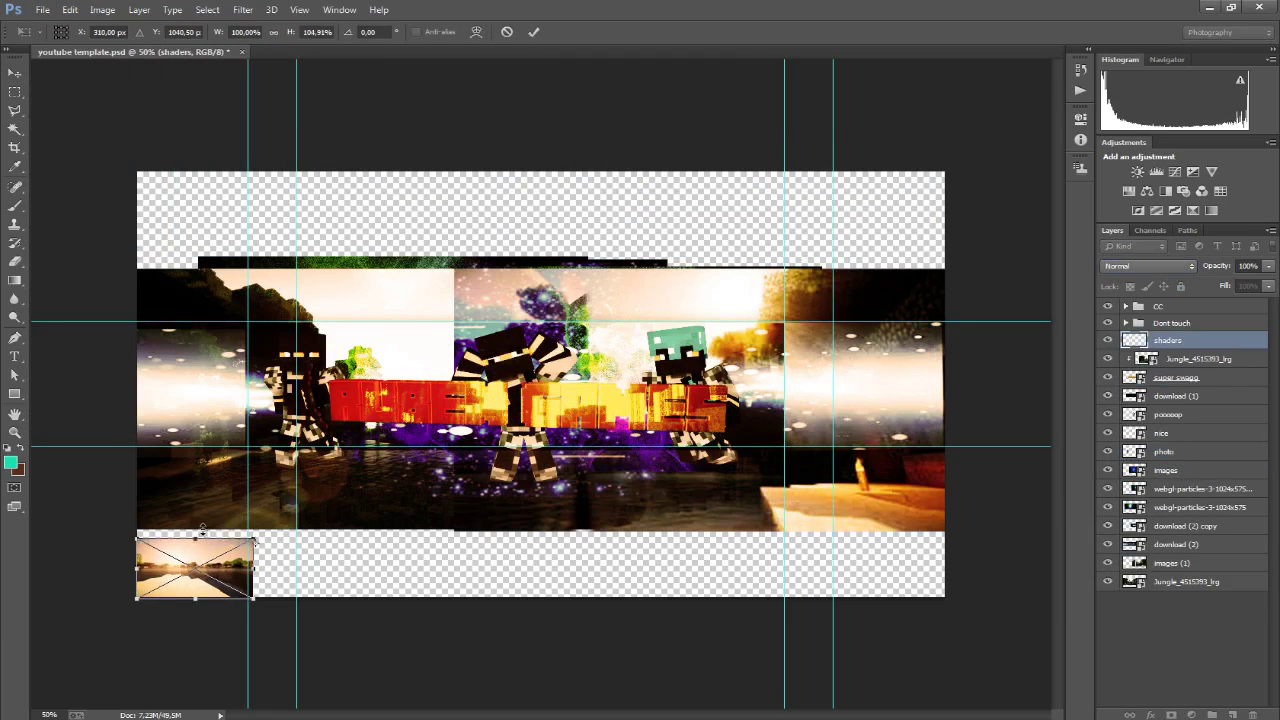
{"action": "left_click_drag", "start_coordinate": [254, 538], "coordinate": [1050, 529]}
{"action": "left_click", "coordinate": [507, 33]}
Place the jungle image and stretch it to cover the whole banner canvas
{"action": "left_click", "coordinate": [43, 9]}
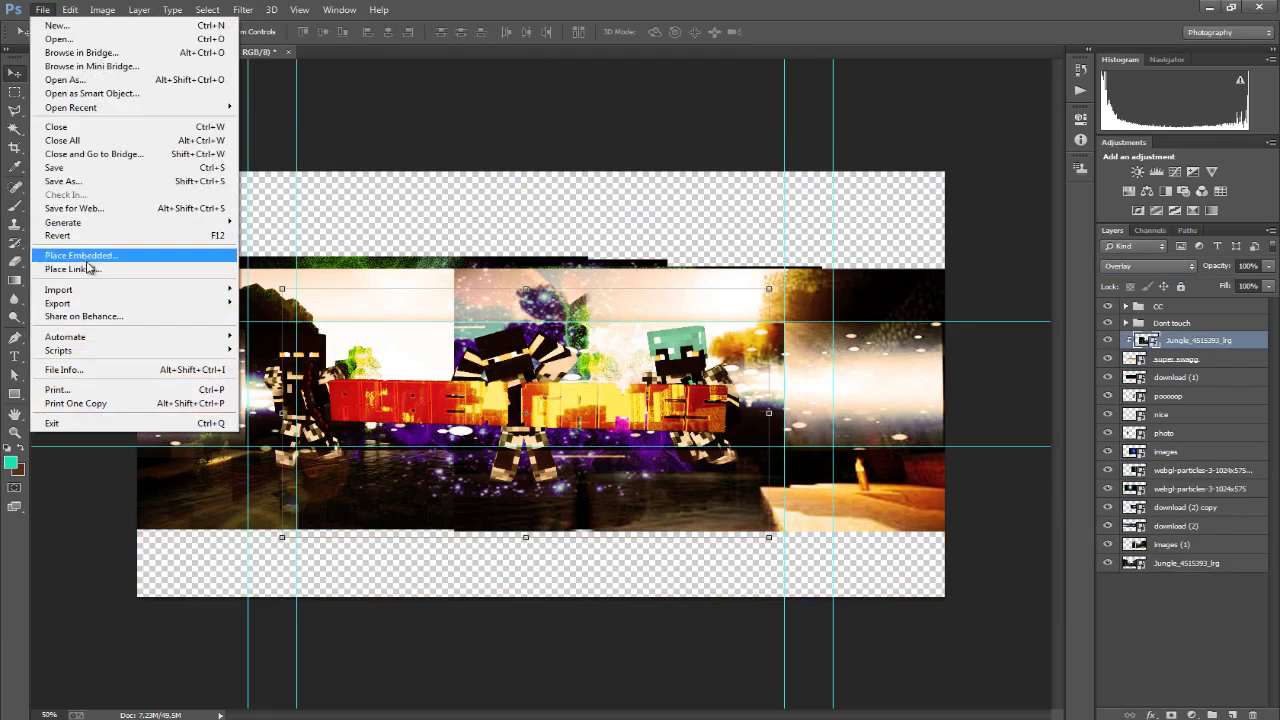
{"action": "left_click", "coordinate": [70, 252]}
{"action": "double_click", "coordinate": [628, 340]}
{"action": "left_click_drag", "start_coordinate": [526, 355], "coordinate": [345, 527]}
{"action": "left_click_drag", "start_coordinate": [295, 587], "coordinate": [265, 590]}
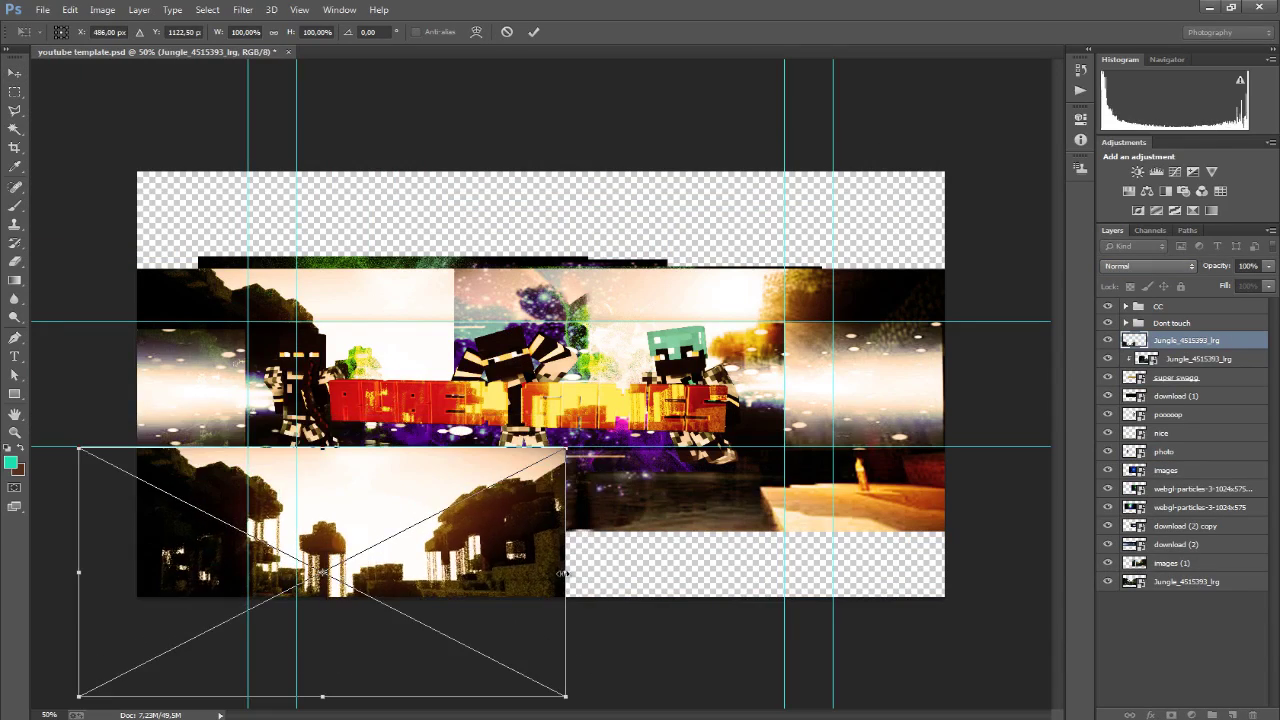
{"action": "left_click_drag", "start_coordinate": [573, 548], "coordinate": [993, 550]}
{"action": "left_click_drag", "start_coordinate": [770, 530], "coordinate": [770, 437]}
{"action": "key", "text": "Return"}
Move the jungle layer to the bottom, duplicate it, and reorder the copy
{"action": "left_click_drag", "start_coordinate": [1210, 345], "coordinate": [1190, 590]}
{"action": "left_click", "coordinate": [43, 9]}
{"action": "right_click", "coordinate": [1190, 581]}
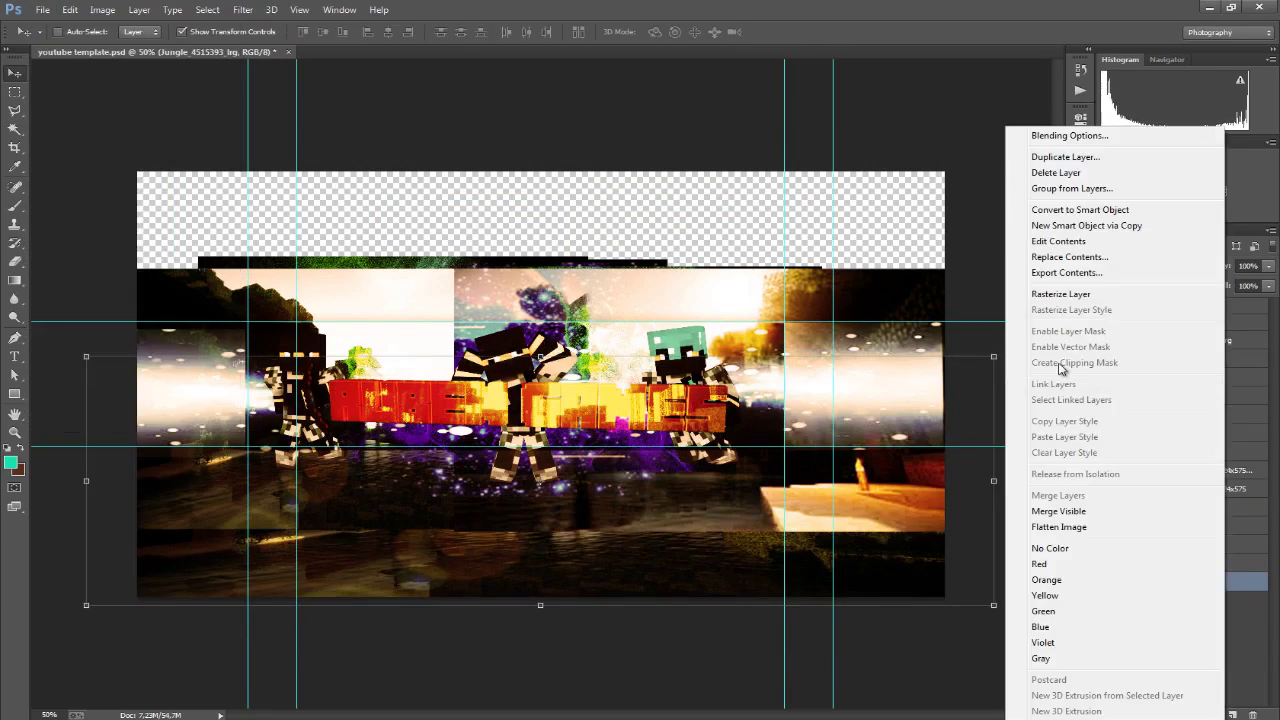
{"action": "left_click", "coordinate": [1060, 156]}
{"action": "left_click", "coordinate": [771, 223]}
{"action": "left_click_drag", "start_coordinate": [545, 470], "coordinate": [555, 285]}
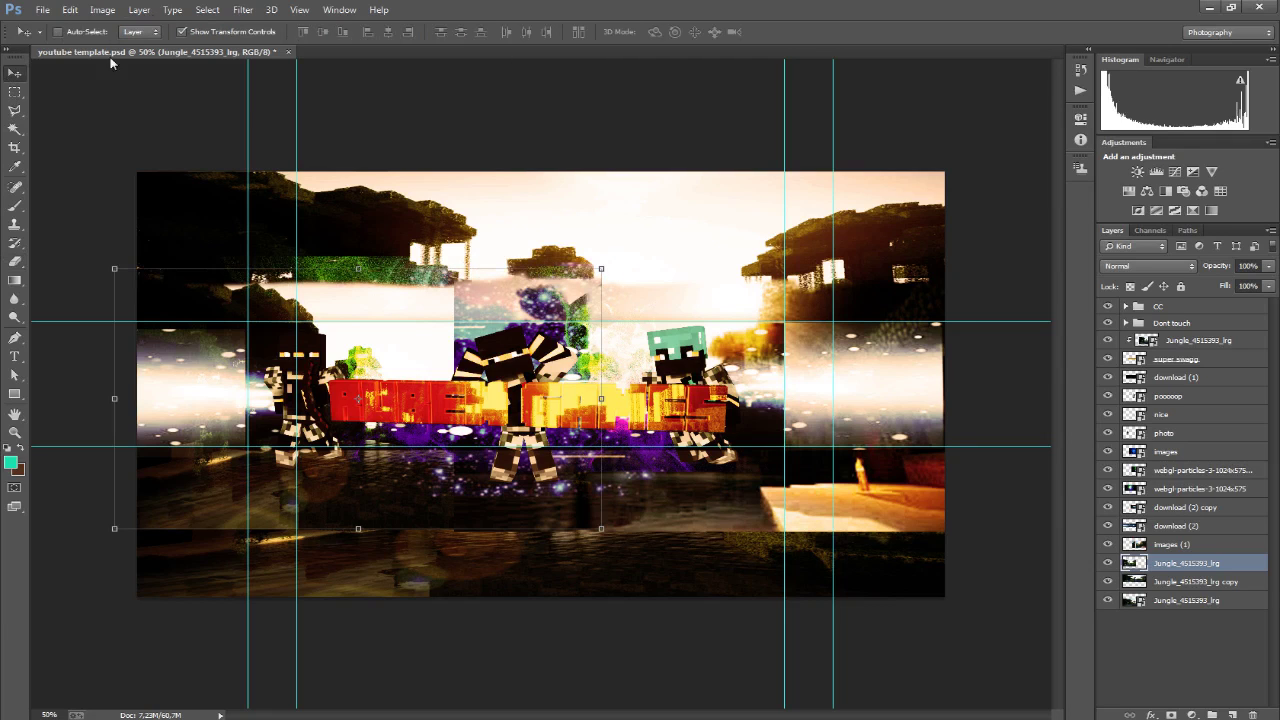
Open the Place image browser and cancel it without placing anything
{"action": "left_click", "coordinate": [43, 9]}
{"action": "left_click", "coordinate": [60, 251]}
{"action": "key", "text": "Escape"}
{"action": "left_click", "coordinate": [43, 9]}
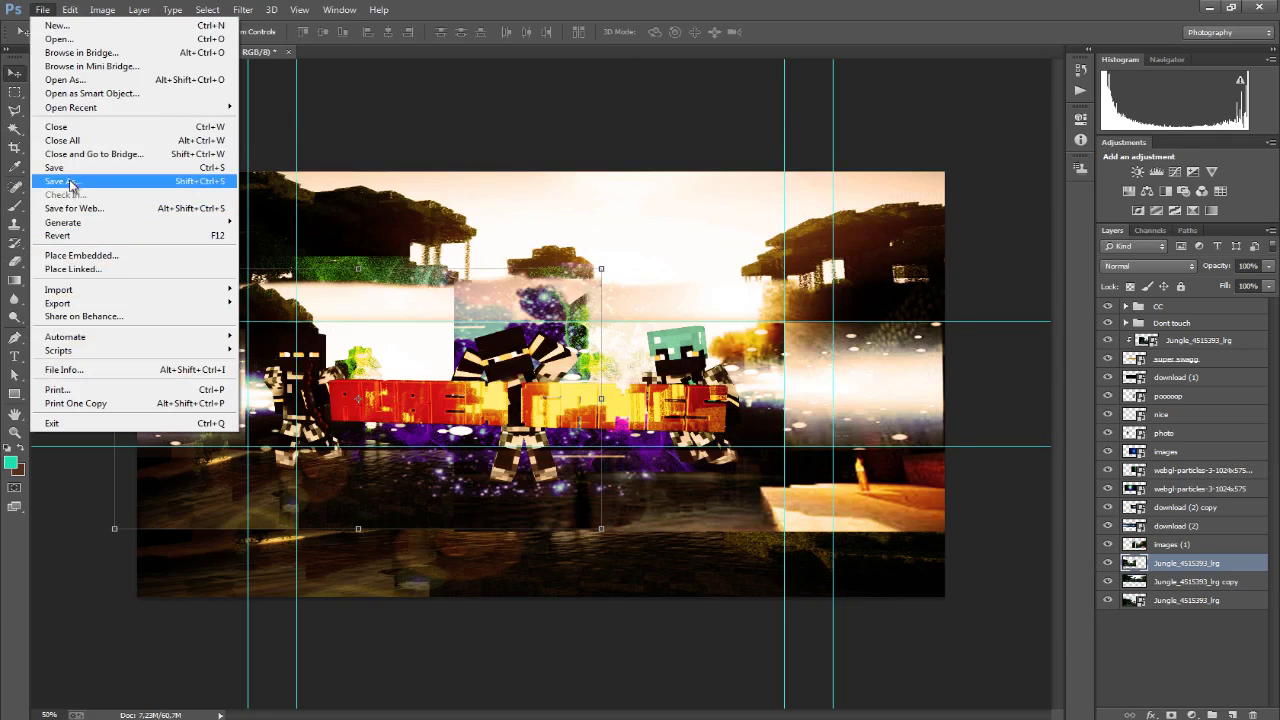
Save the banner as JPEG 'Ruben games banner' at quality 12, then close the document
{"action": "left_click", "coordinate": [65, 177]}
{"action": "type", "text": "er"}
{"action": "left_click", "coordinate": [500, 455]}
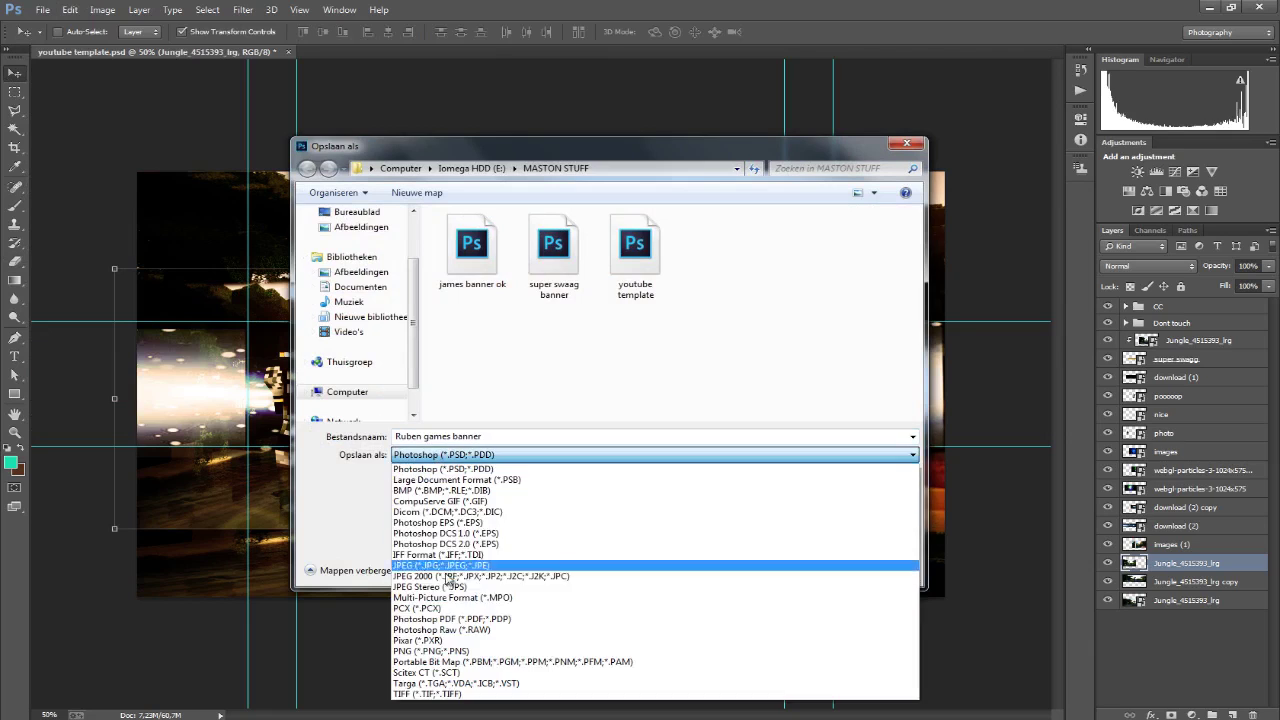
{"action": "left_click", "coordinate": [440, 550]}
{"action": "left_click", "coordinate": [350, 212]}
{"action": "key", "text": "Return"}
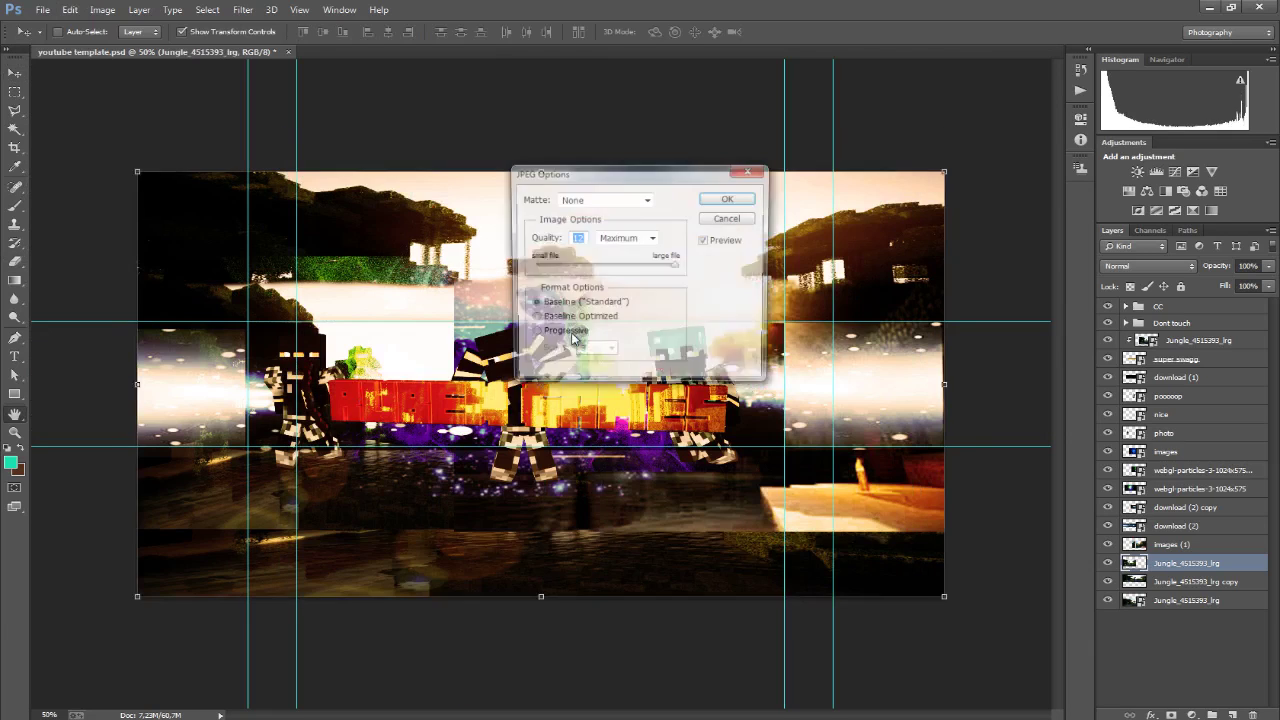
{"action": "key", "text": "Return"}
{"action": "left_click", "coordinate": [1268, 5]}
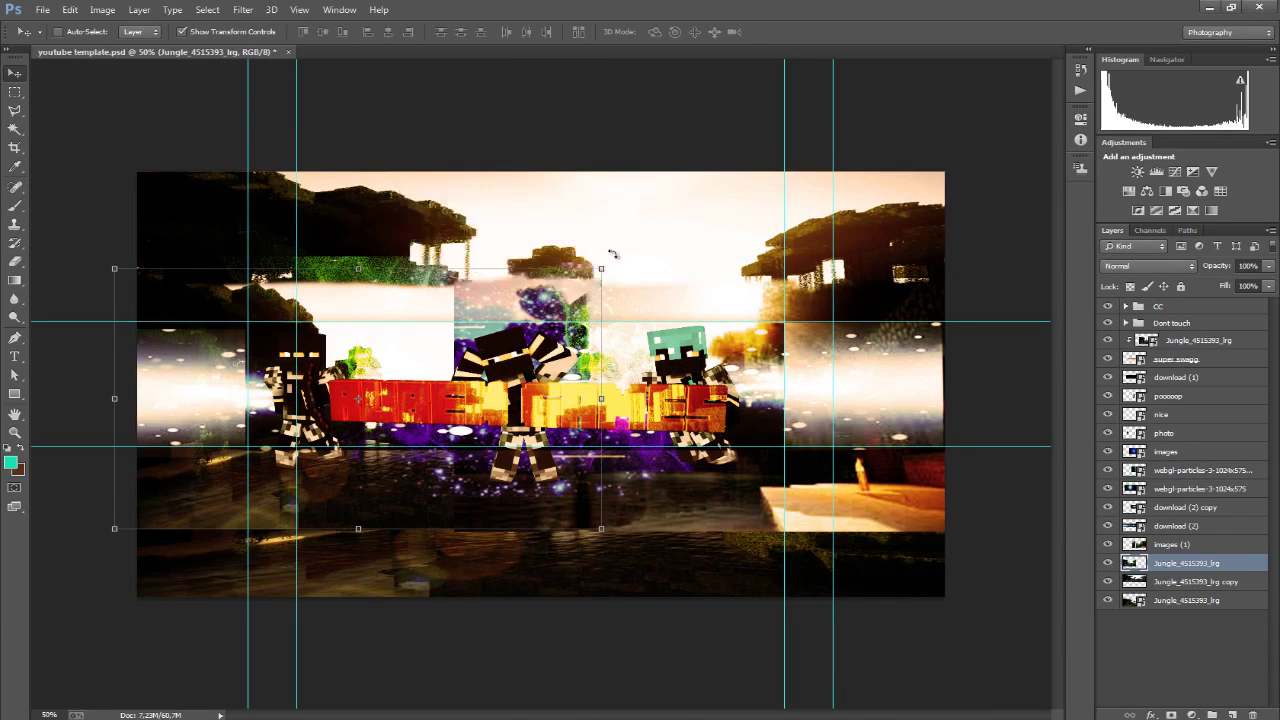